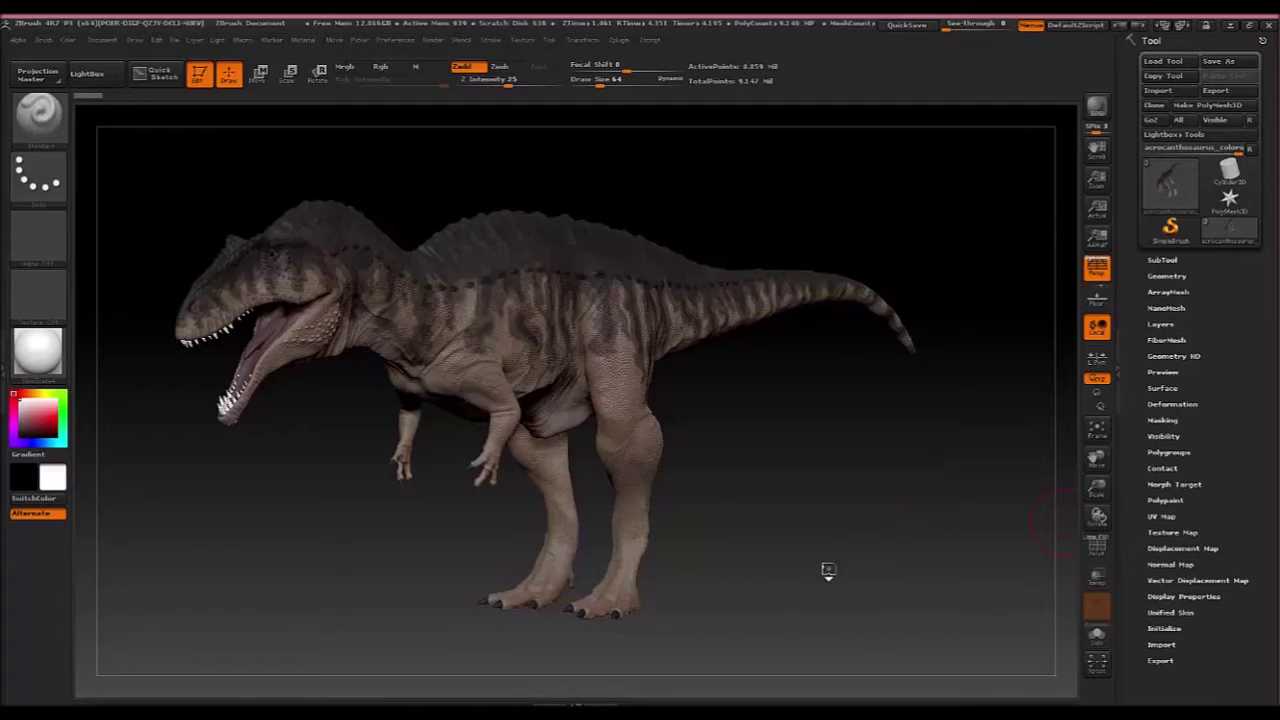
# - Examine the finished Acrocanthosaurus model from several angles, including the head, forelimbs and side
pyautogui.moveTo(846, 569); pyautogui.dragTo(945, 517)
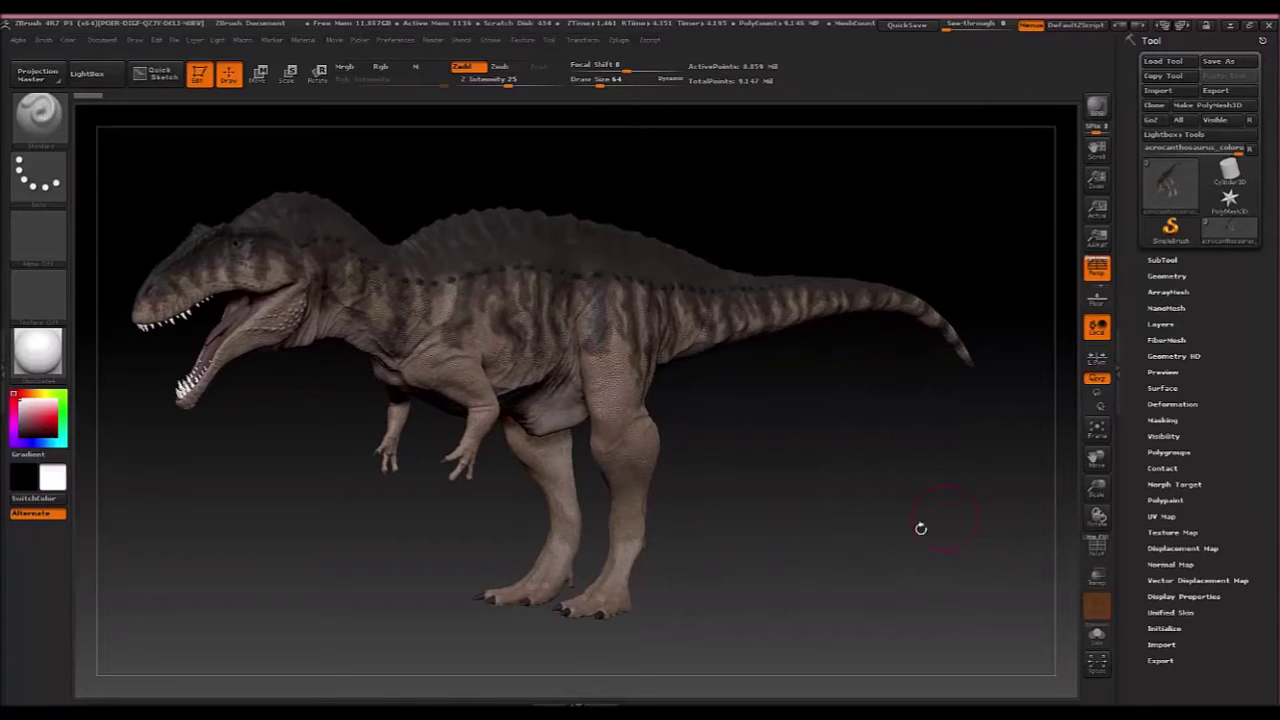
pyautogui.moveTo(868, 515); pyautogui.dragTo(860, 497)
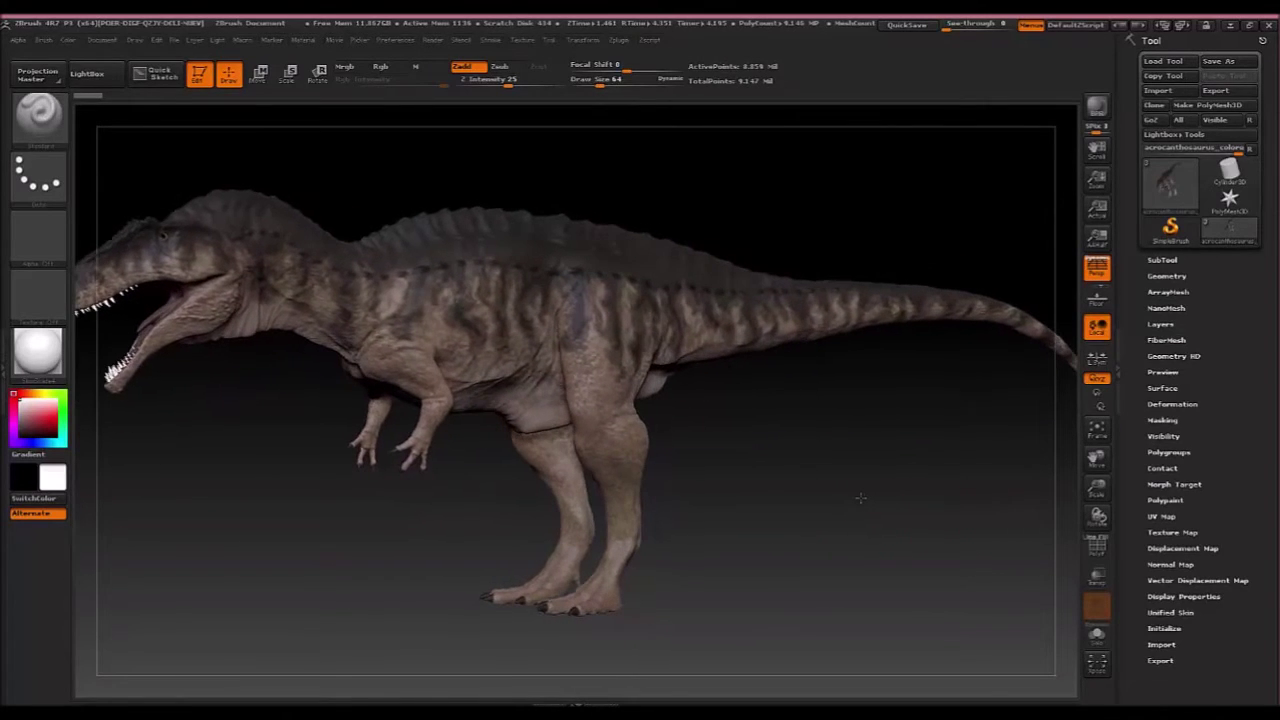
pyautogui.moveTo(769, 457); pyautogui.dragTo(978, 494)
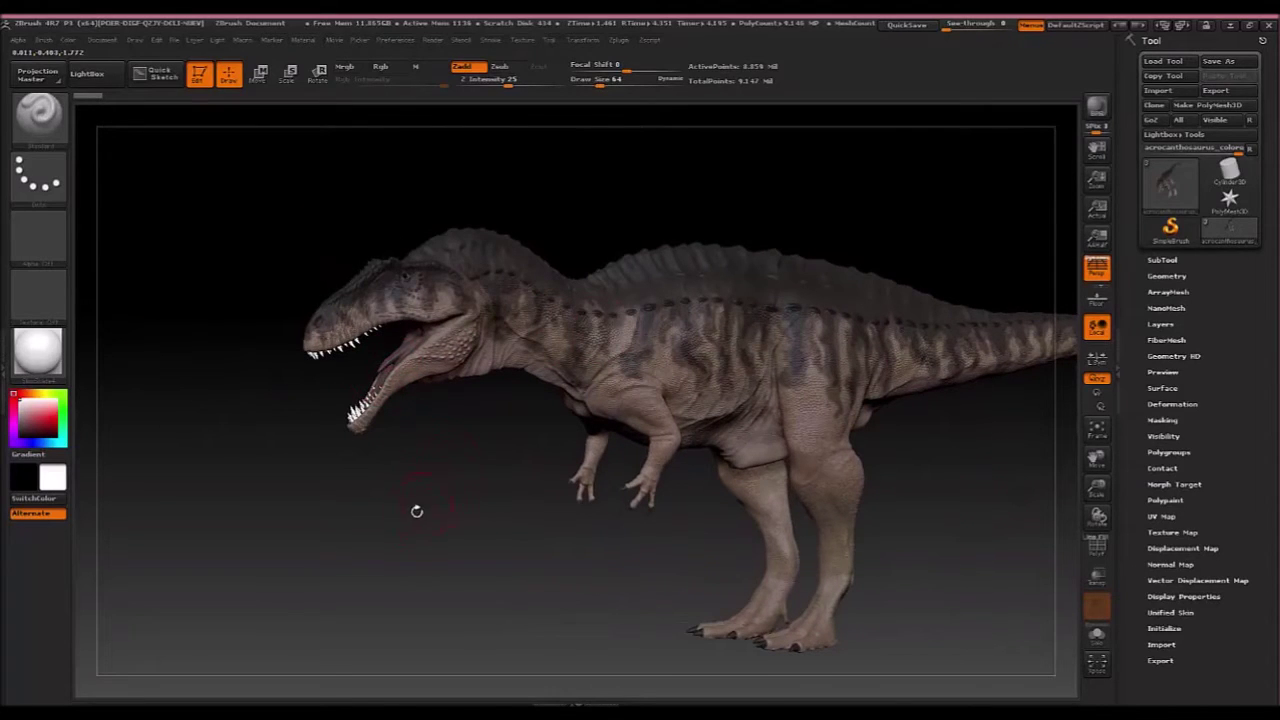
pyautogui.keyDown('ctrl'); pyautogui.moveTo(491, 524); pyautogui.dragTo(634, 541, button='right'); pyautogui.keyUp('ctrl')
pyautogui.moveTo(562, 557); pyautogui.dragTo(566, 508)
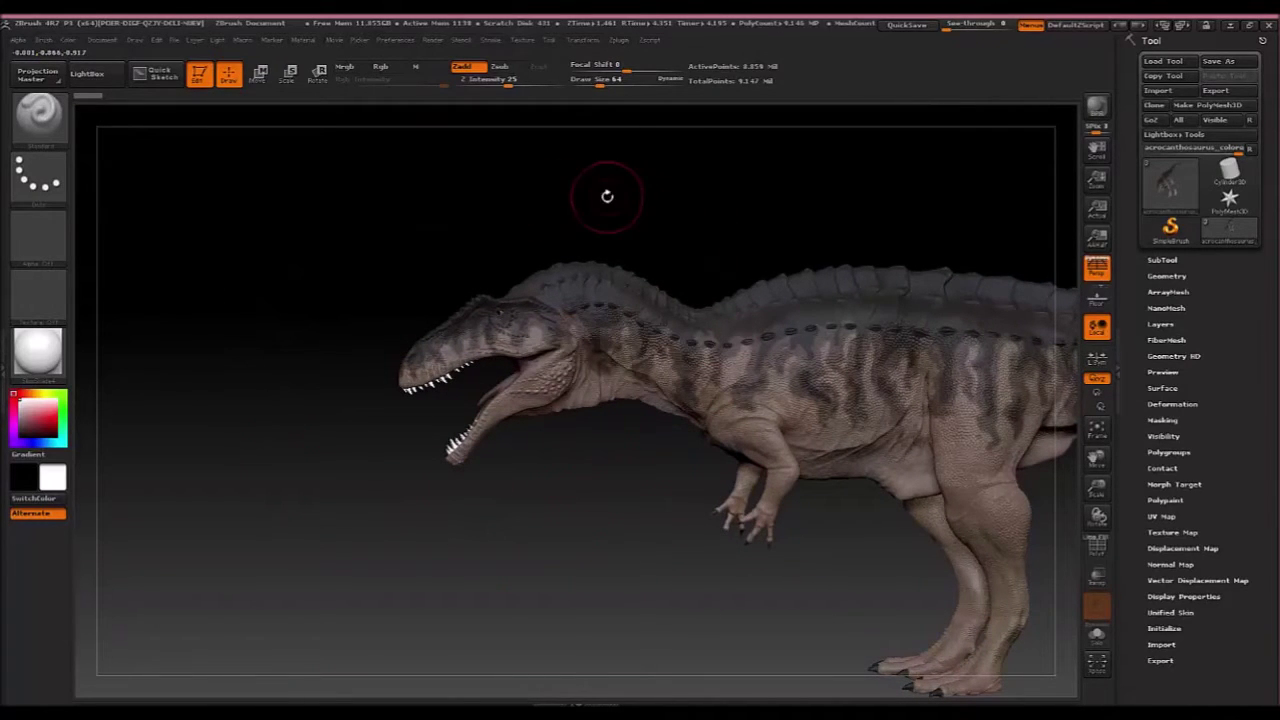
pyautogui.moveTo(603, 197); pyautogui.dragTo(614, 194)
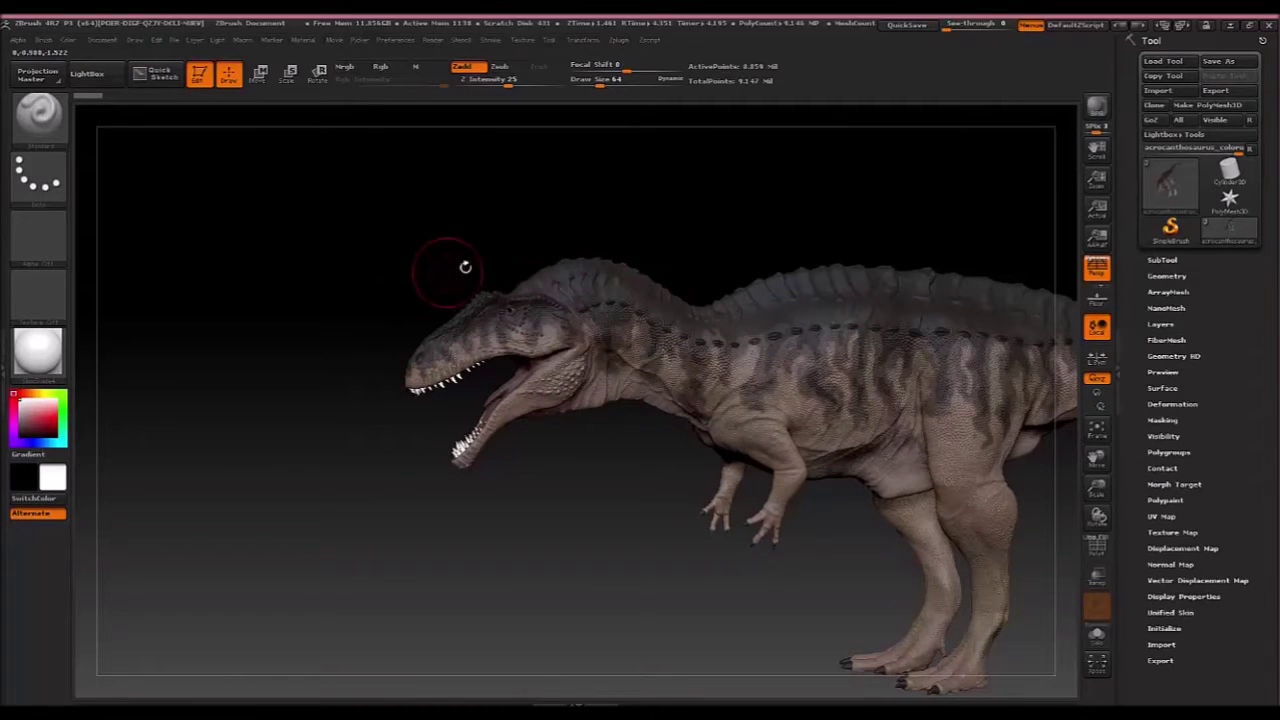
pyautogui.moveTo(751, 206); pyautogui.dragTo(737, 234)
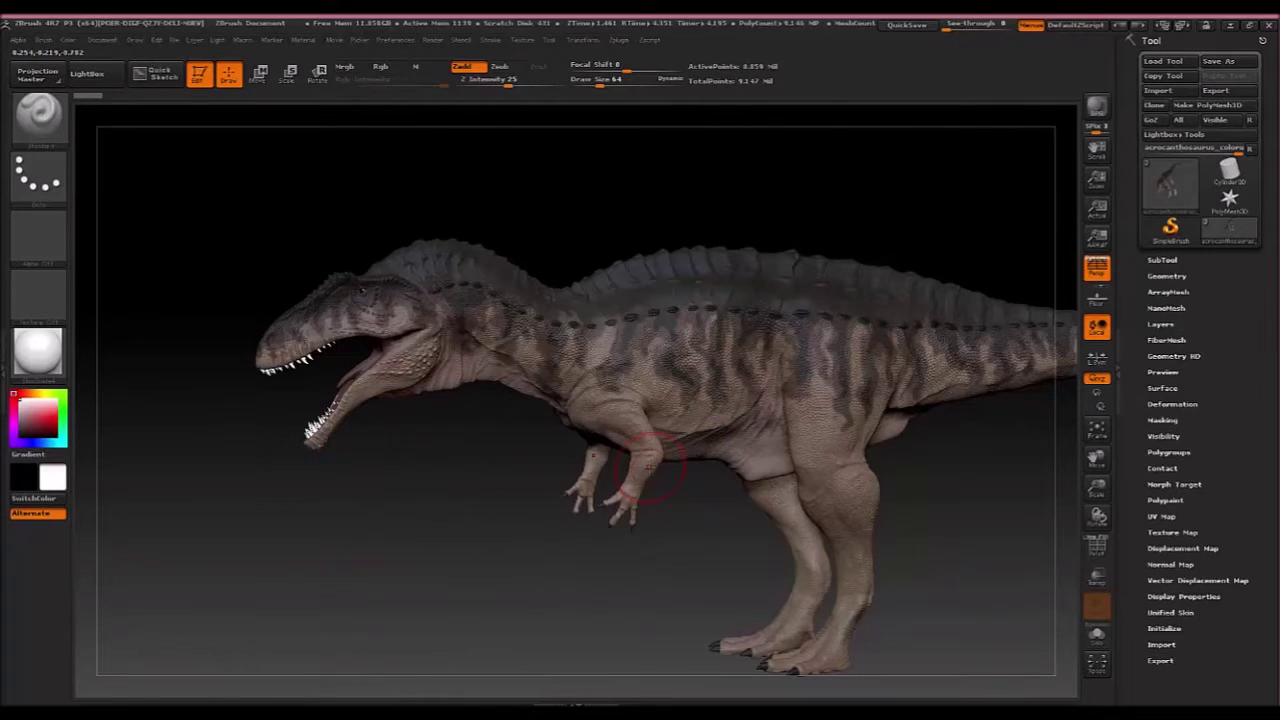
pyautogui.moveTo(262, 560); pyautogui.dragTo(415, 579)
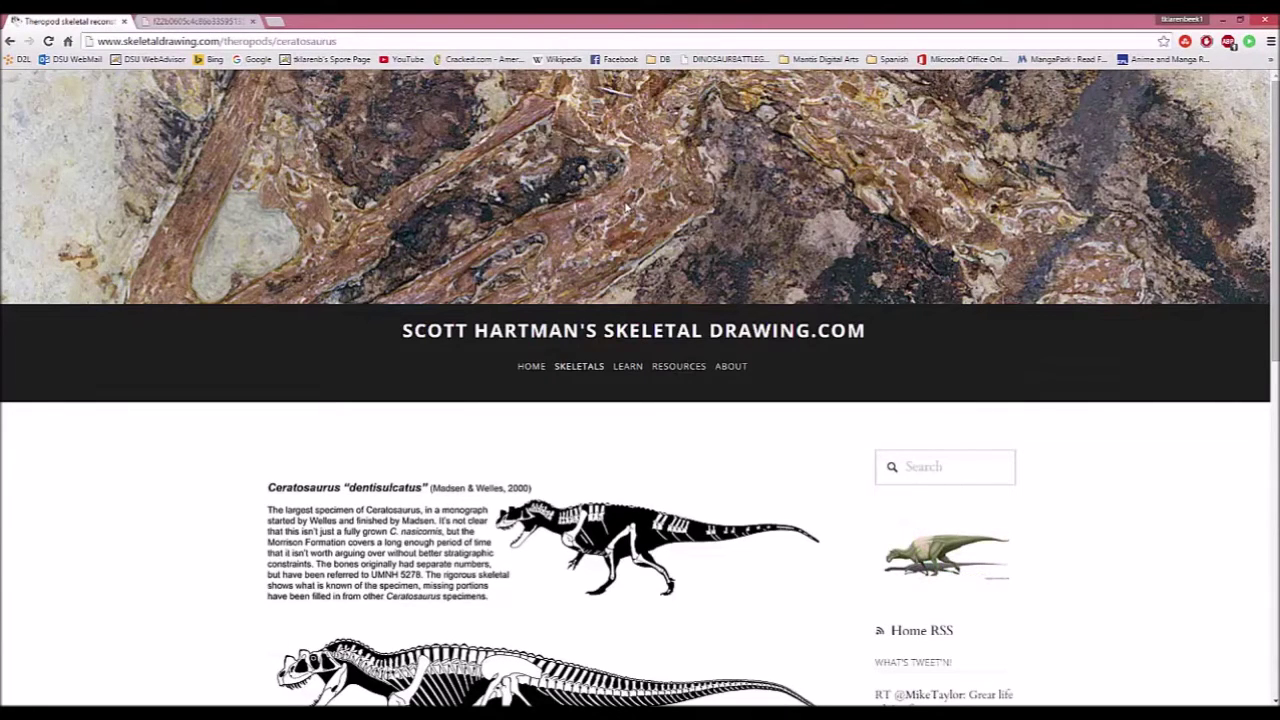
# - Examine the Ceratosaurus skeletal reconstructions on the Skeletal Drawing web page
pyautogui.scroll(-2, 626, 207)
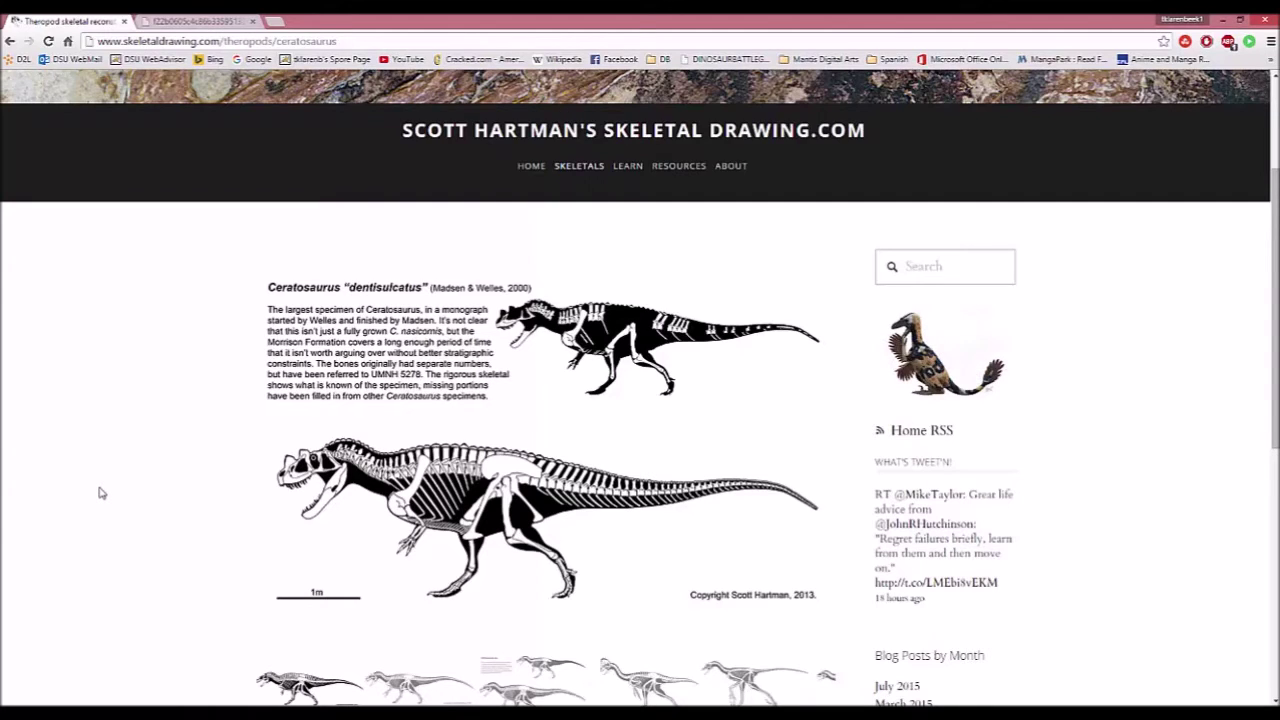
pyautogui.scroll(-2, 117, 483)
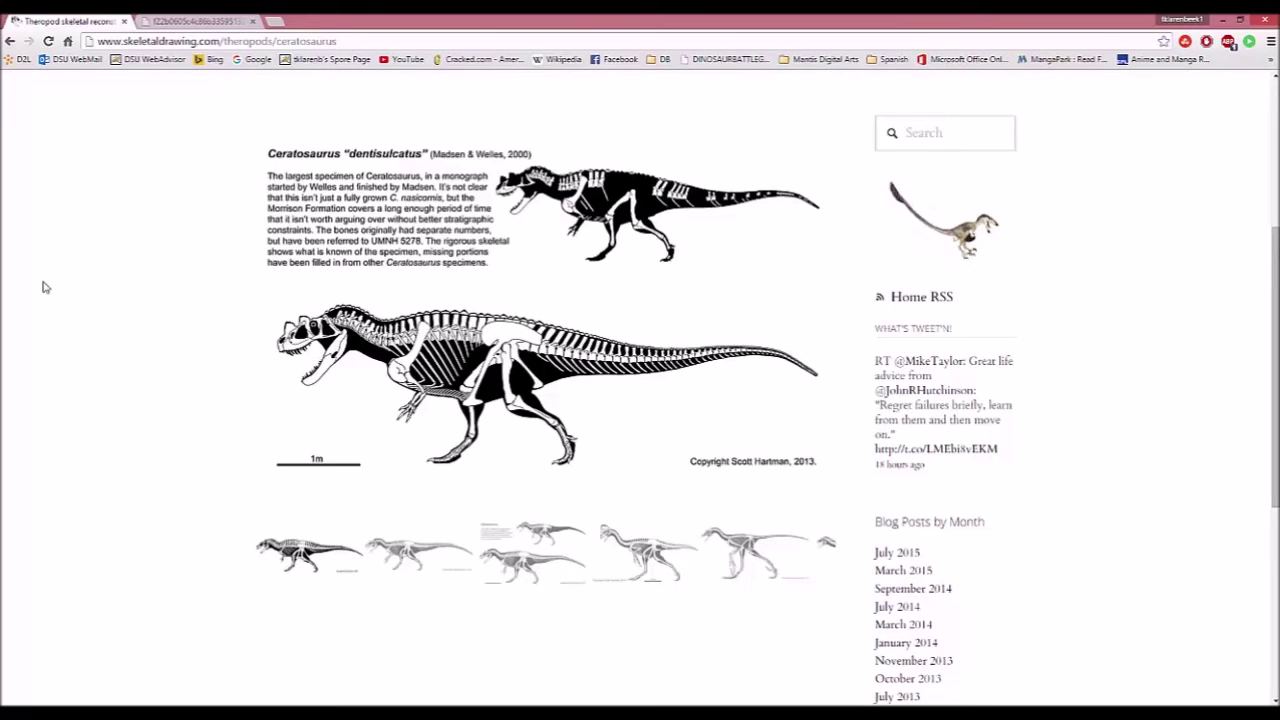
pyautogui.scroll(1, 83, 367)
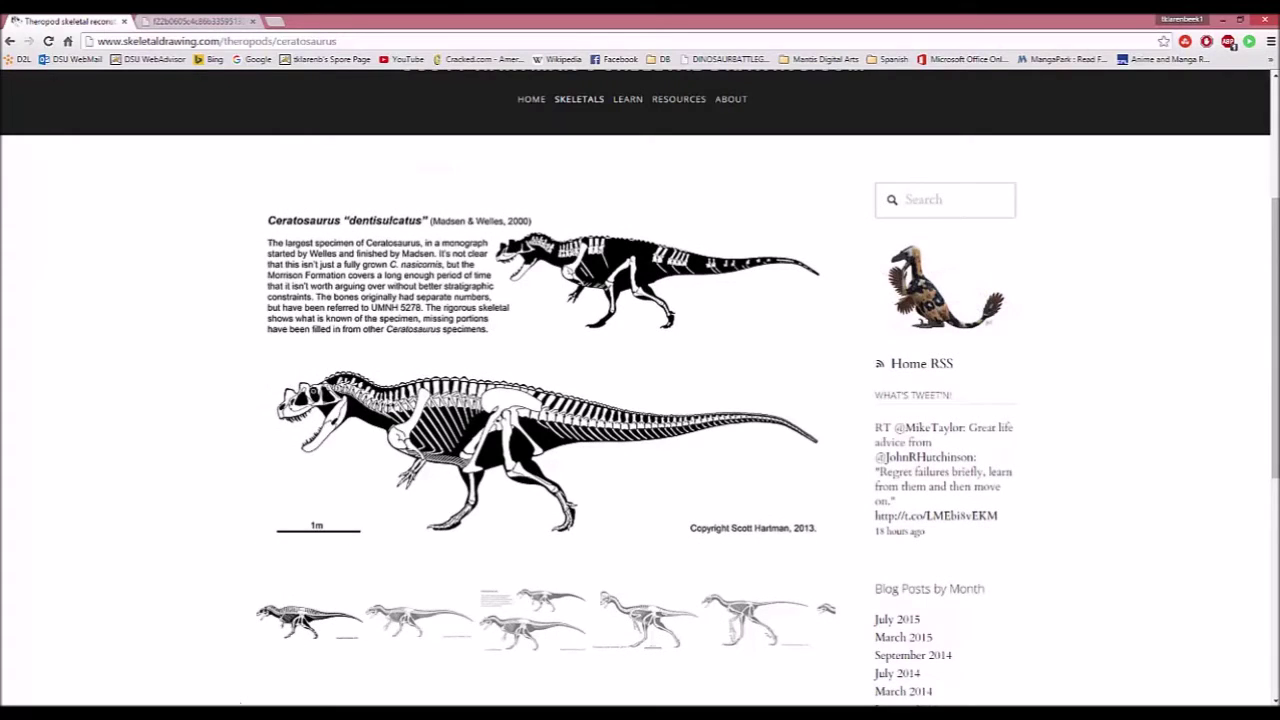
# - Switch to ZBrush and open the DefaultDynaWax64 sphere project from LightBox
pyautogui.moveTo(260, 708)
pyautogui.click(264, 668)
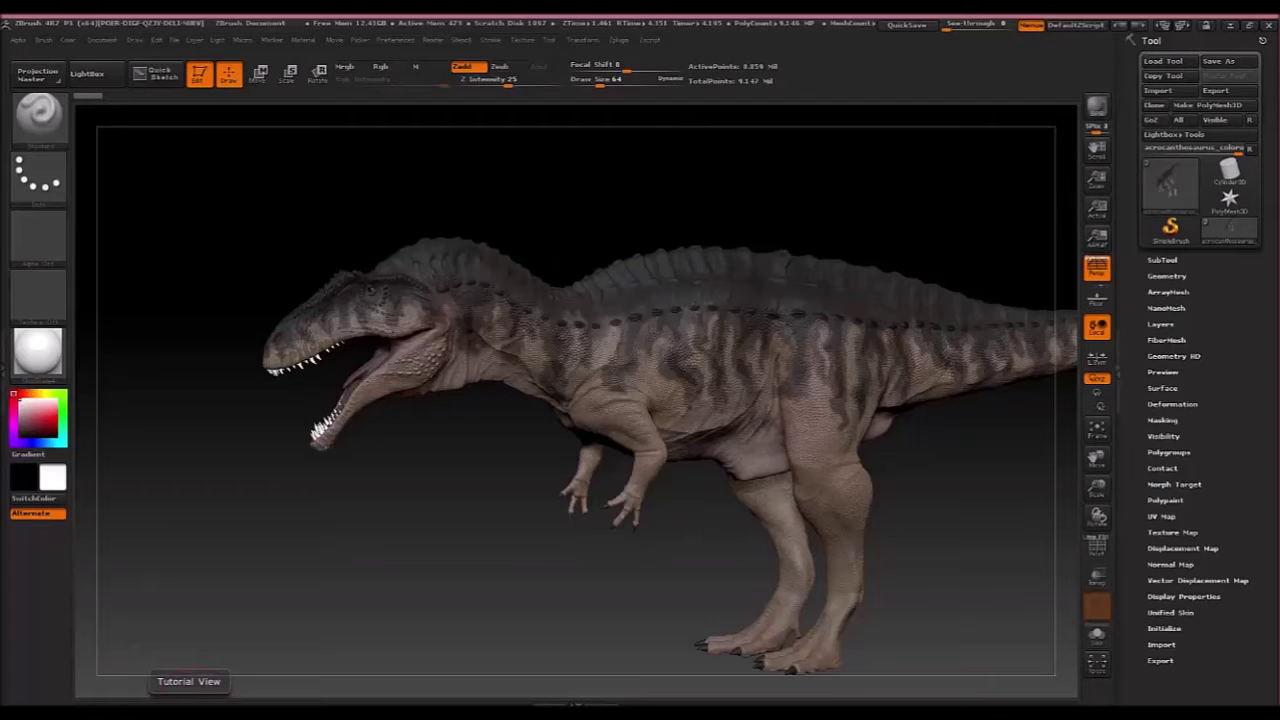
pyautogui.click(111, 76)
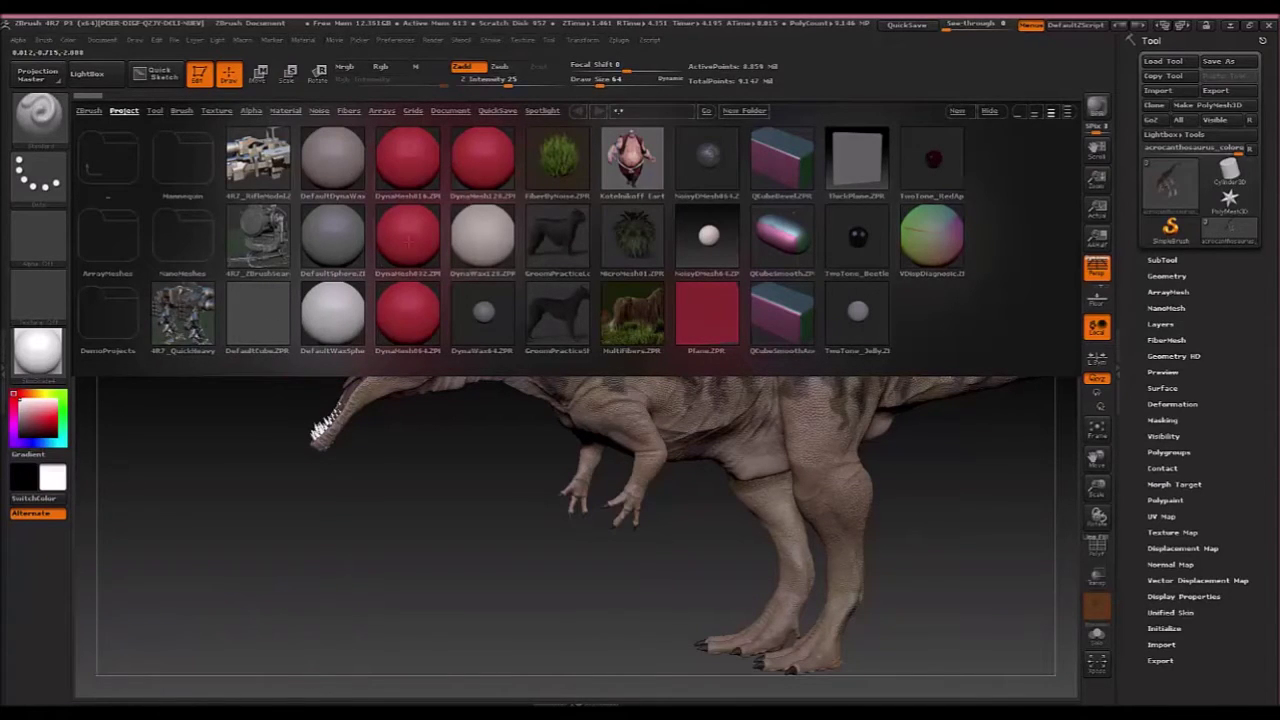
pyautogui.doubleClick(339, 154)
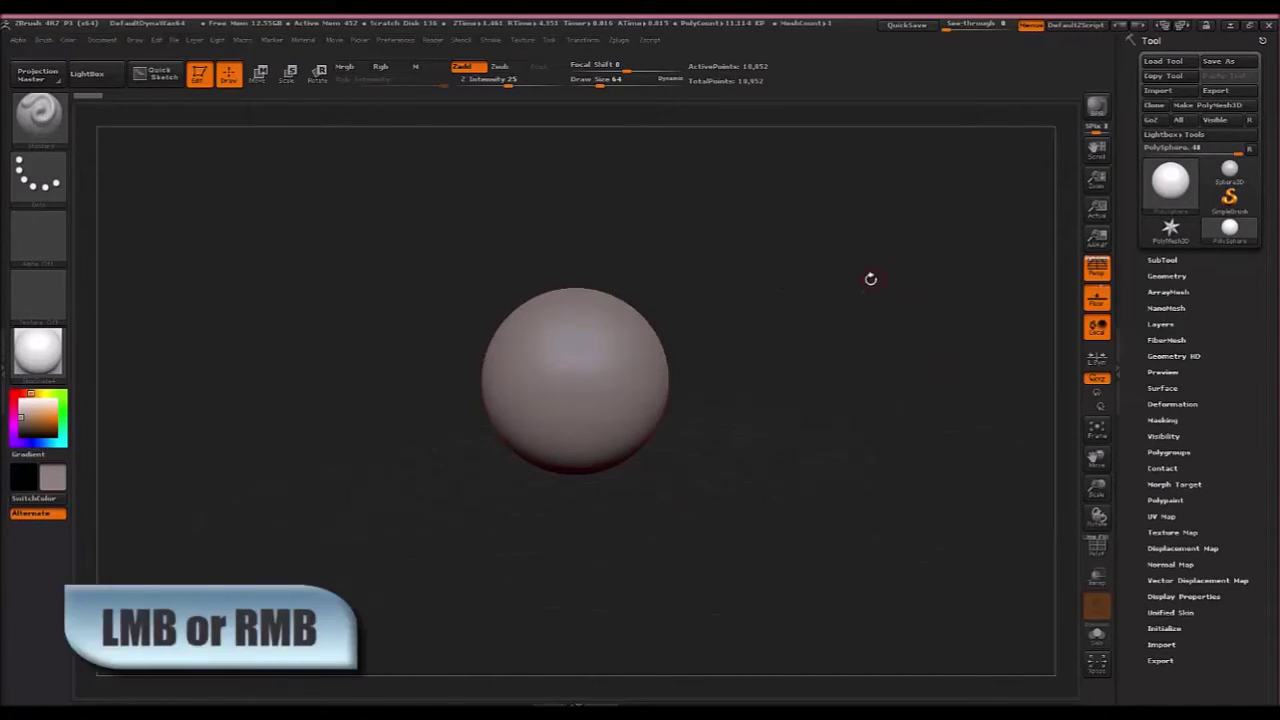
# - Inspect the sphere by rotating, panning and zooming the view around it
pyautogui.moveTo(882, 309); pyautogui.dragTo(773, 292)
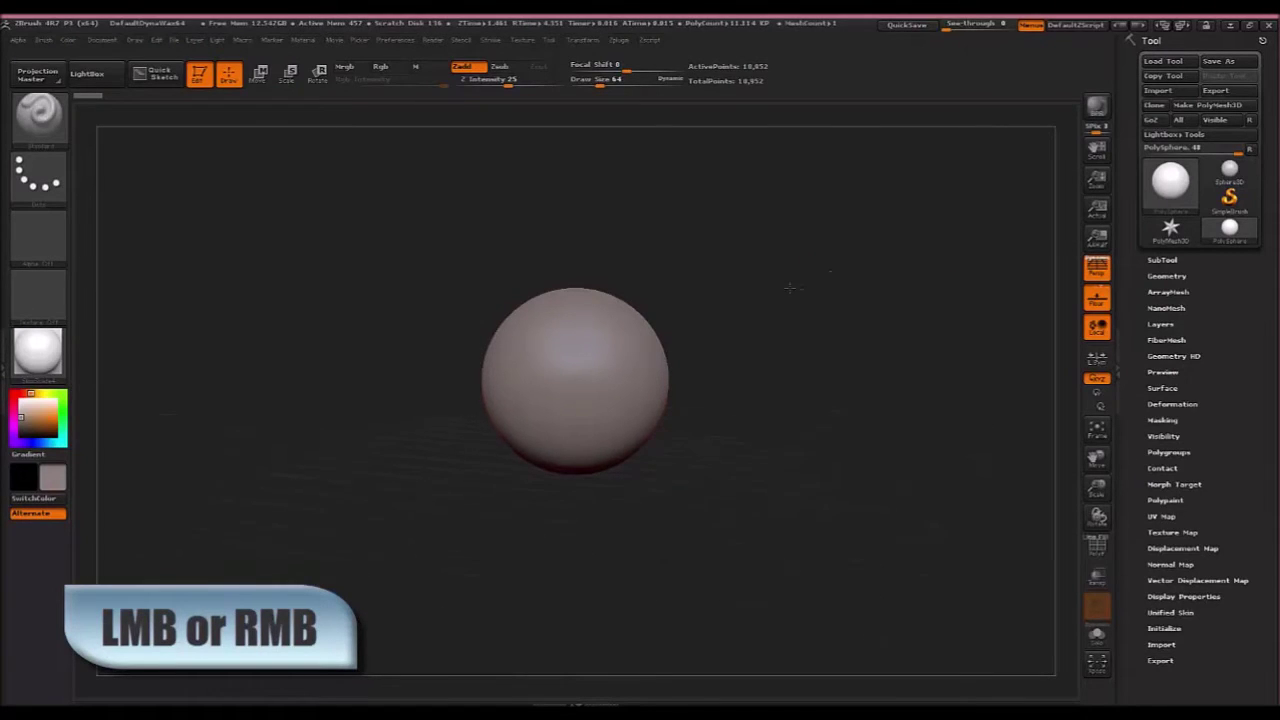
pyautogui.keyDown('alt'); pyautogui.moveTo(809, 298); pyautogui.dragTo(708, 295); pyautogui.keyUp('alt')
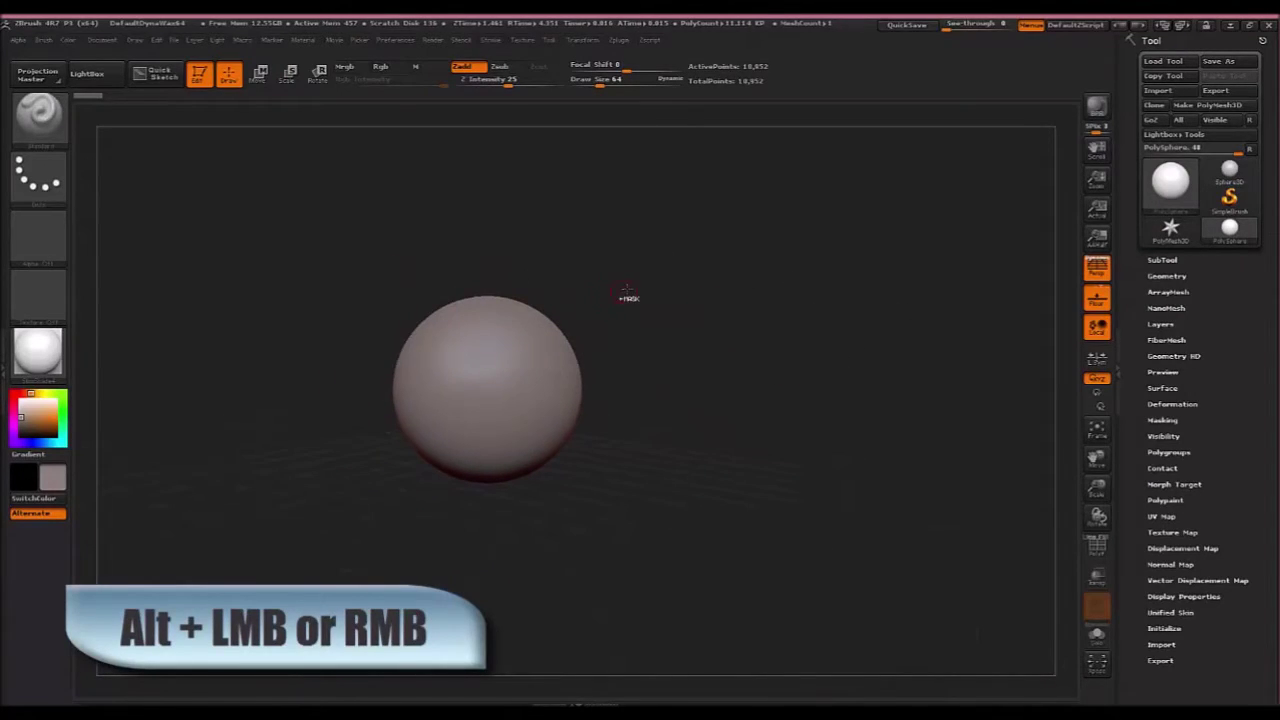
pyautogui.keyDown('ctrl'); pyautogui.moveTo(666, 305); pyautogui.dragTo(751, 361, button='right'); pyautogui.keyUp('ctrl')
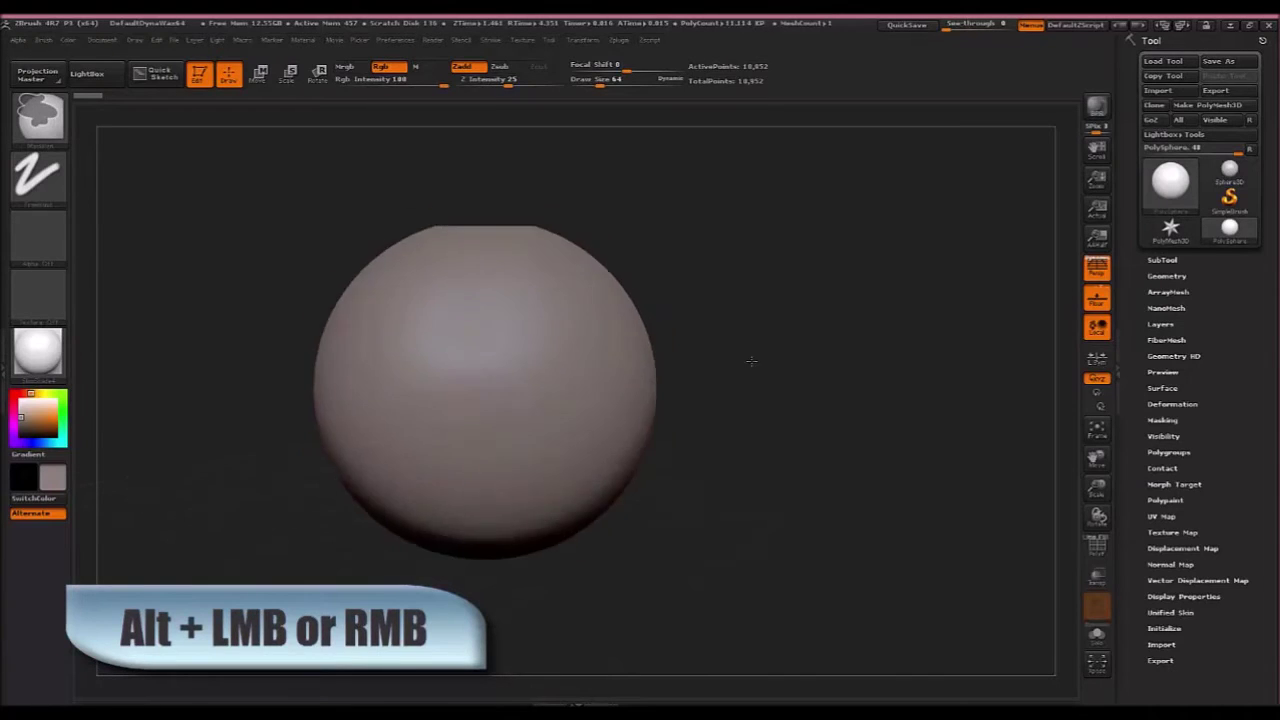
pyautogui.moveTo(751, 361)
pyautogui.keyDown('alt'); pyautogui.mouseDown()
pyautogui.moveTo(840, 430)
pyautogui.moveTo(600, 260)
pyautogui.moveTo(801, 385)
pyautogui.moveTo(651, 343)
pyautogui.moveTo(700, 380)
pyautogui.mouseUp(); pyautogui.keyUp('alt')
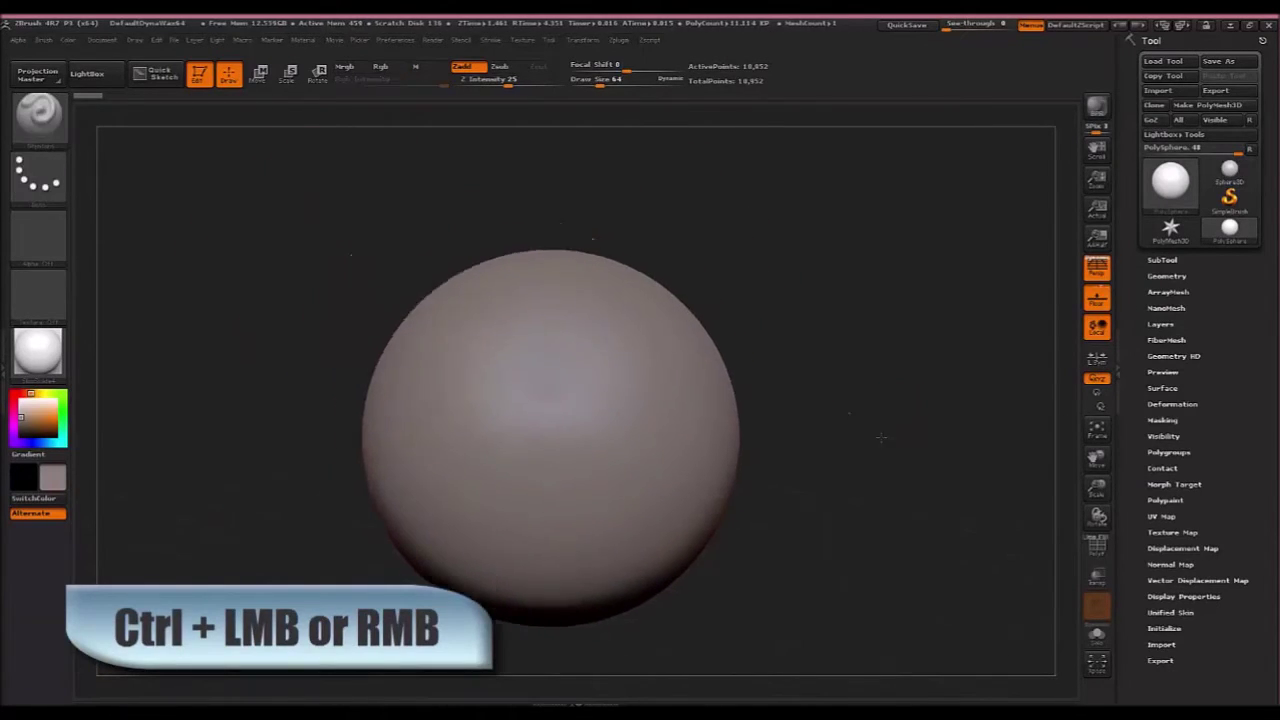
pyautogui.moveTo(881, 437)
pyautogui.keyDown('alt'); pyautogui.mouseDown(button='right')
pyautogui.moveTo(905, 450)
pyautogui.moveTo(891, 469)
pyautogui.moveTo(906, 491)
pyautogui.moveTo(880, 428)
pyautogui.mouseUp(button='right'); pyautogui.keyUp('alt')
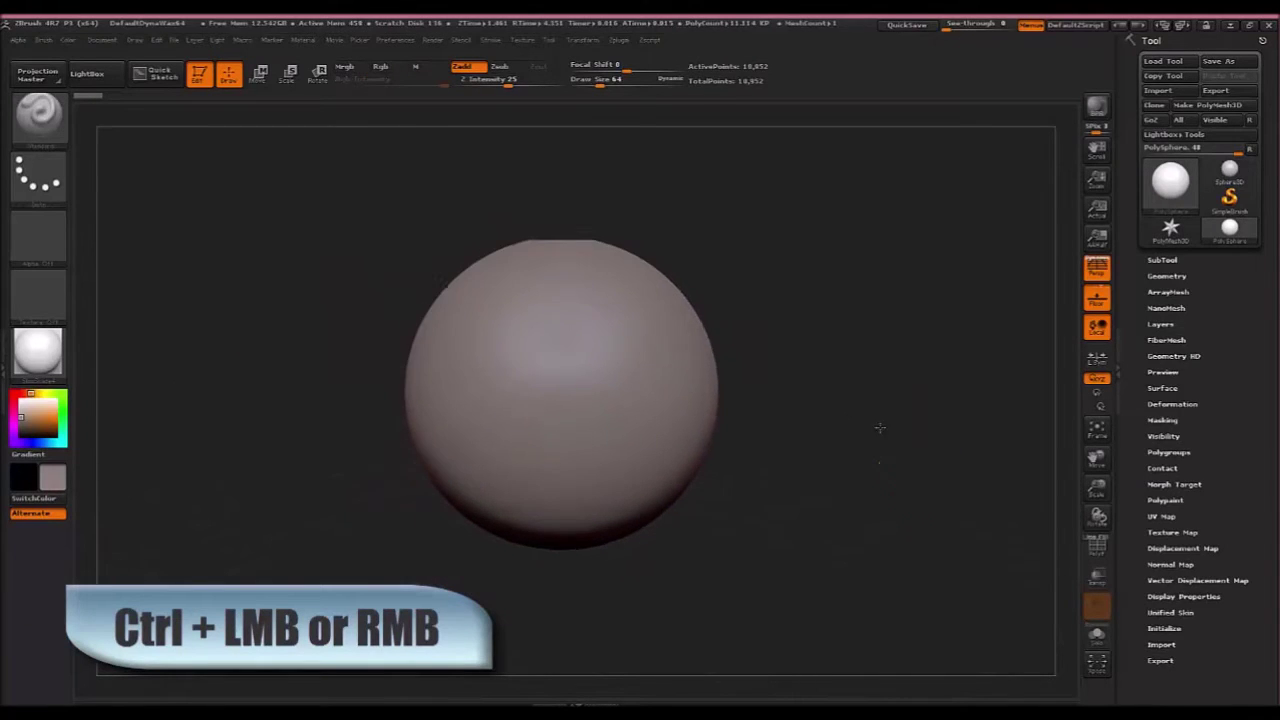
pyautogui.keyDown('ctrl'); pyautogui.moveTo(880, 428); pyautogui.dragTo(892, 456); pyautogui.keyUp('ctrl')
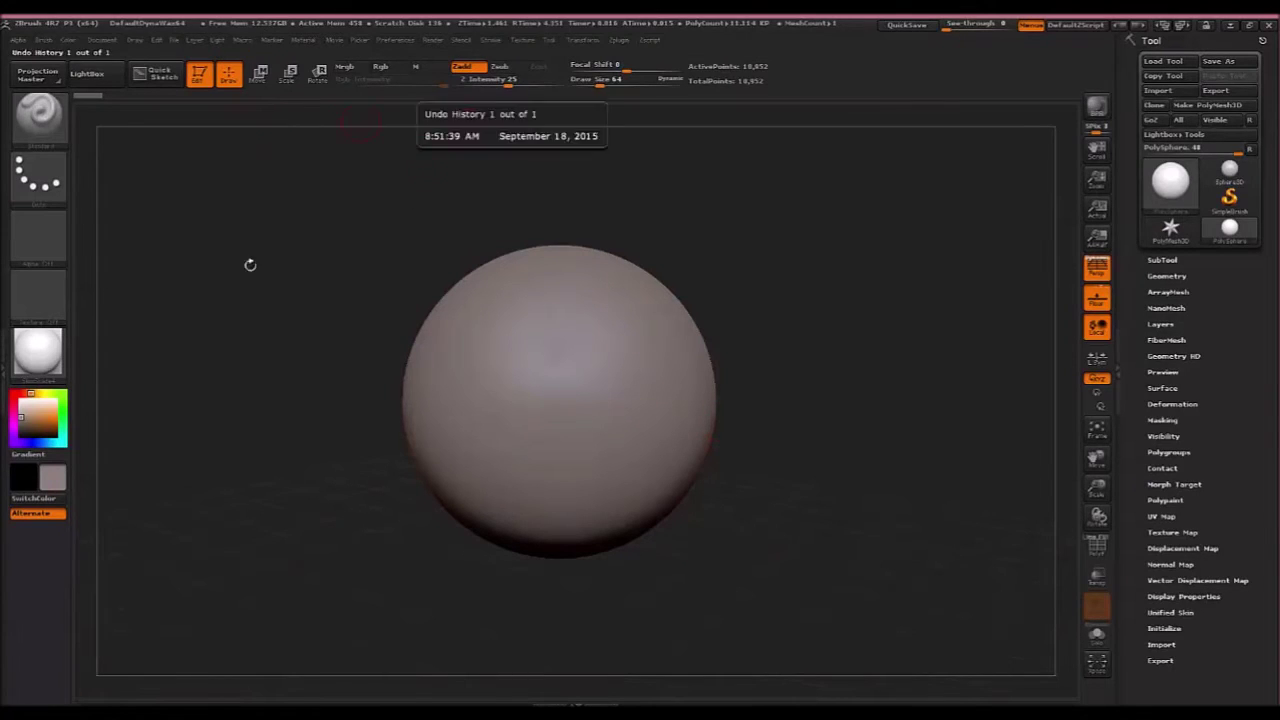
# - Change the sphere's material to MatCap White Cavity and set the current colour to pure white
pyautogui.moveTo(42, 366)
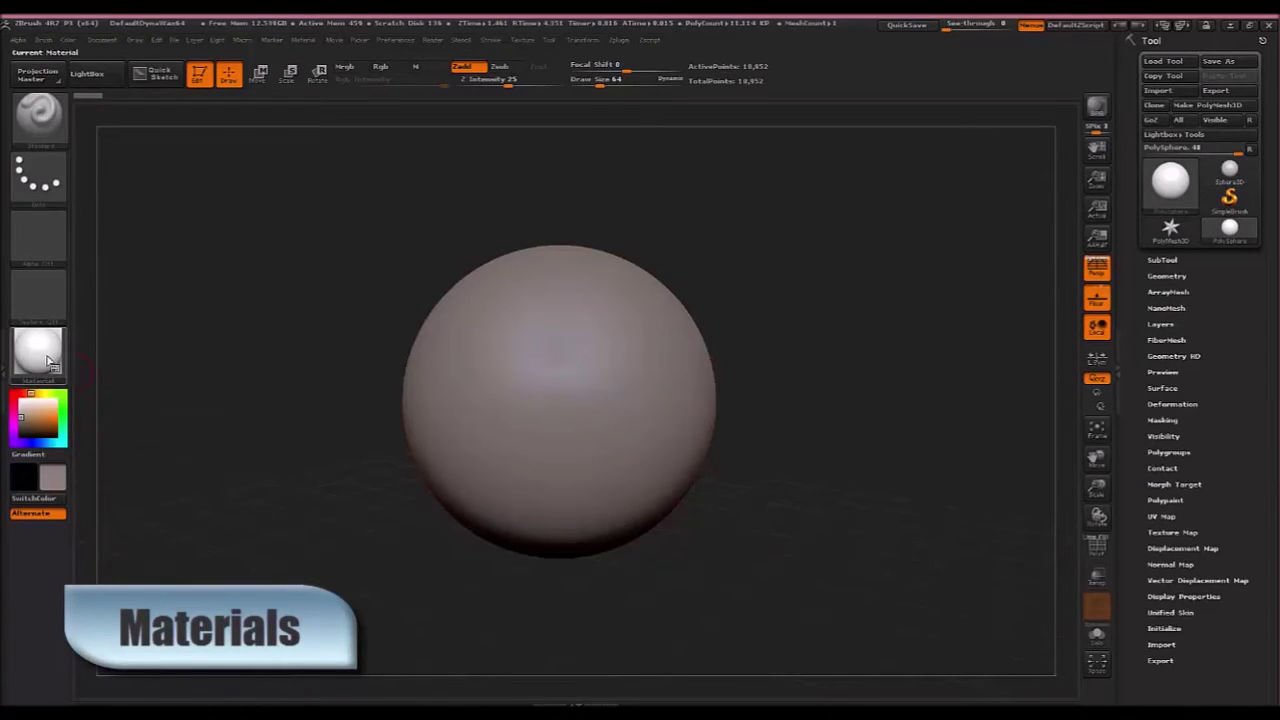
pyautogui.click(48, 362)
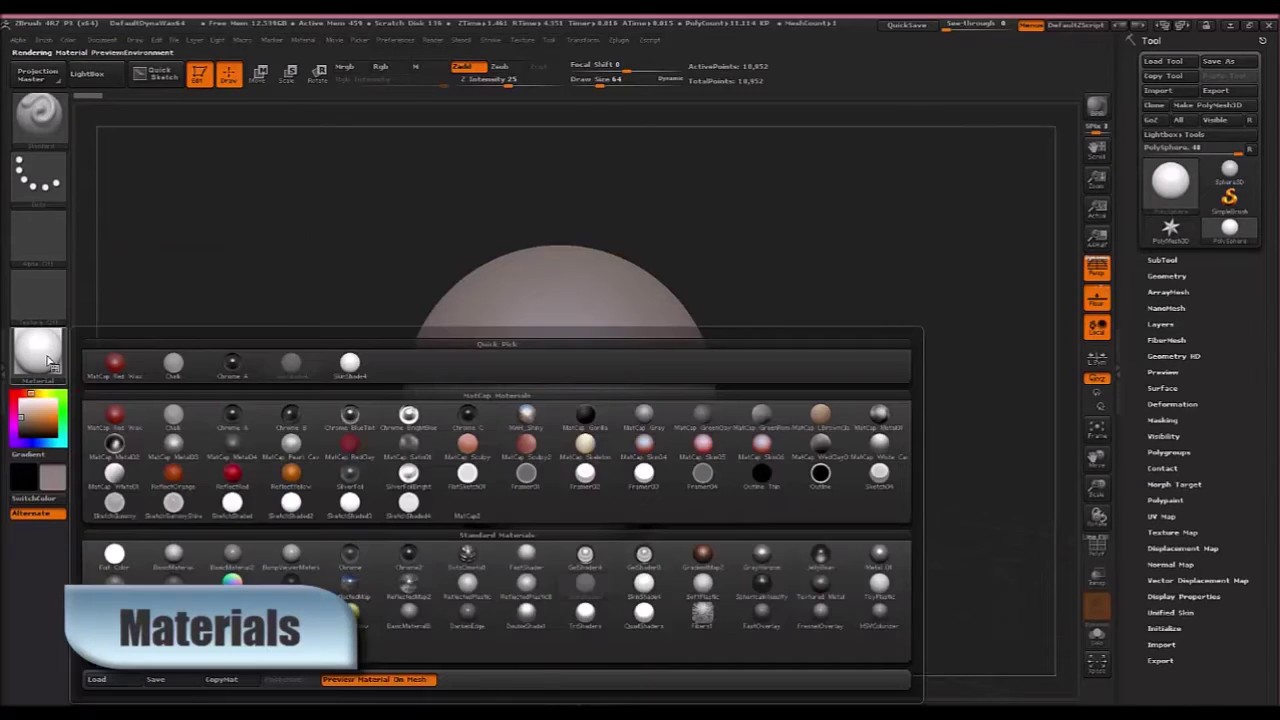
pyautogui.click(894, 450)
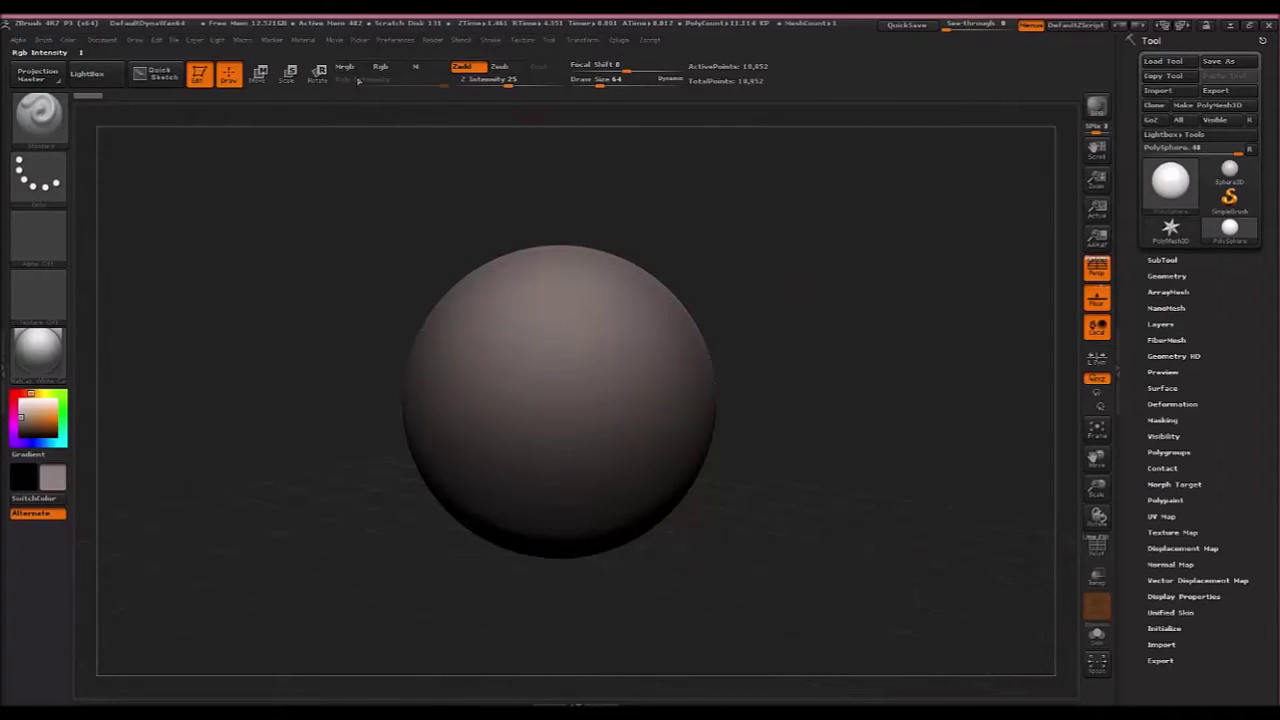
pyautogui.moveTo(20, 416); pyautogui.dragTo(18, 398)
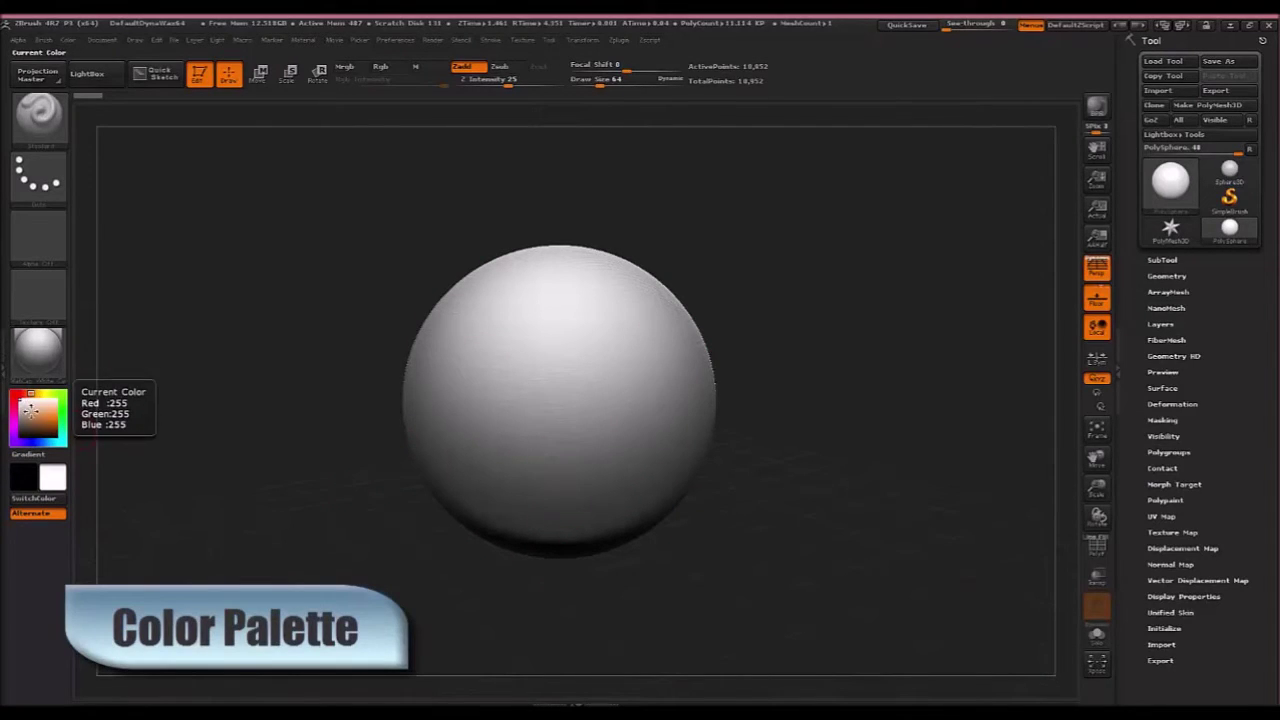
# - Turn off WaxPreview in the render properties
pyautogui.click(433, 41)
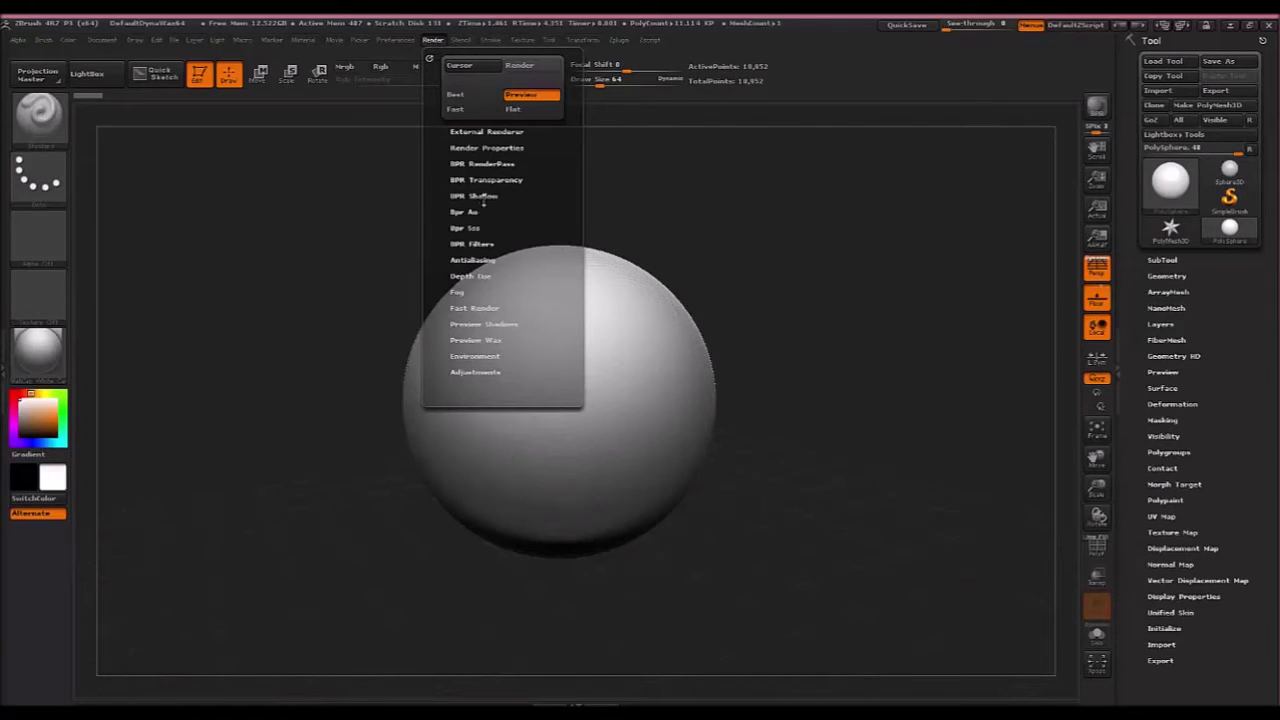
pyautogui.click(490, 148)
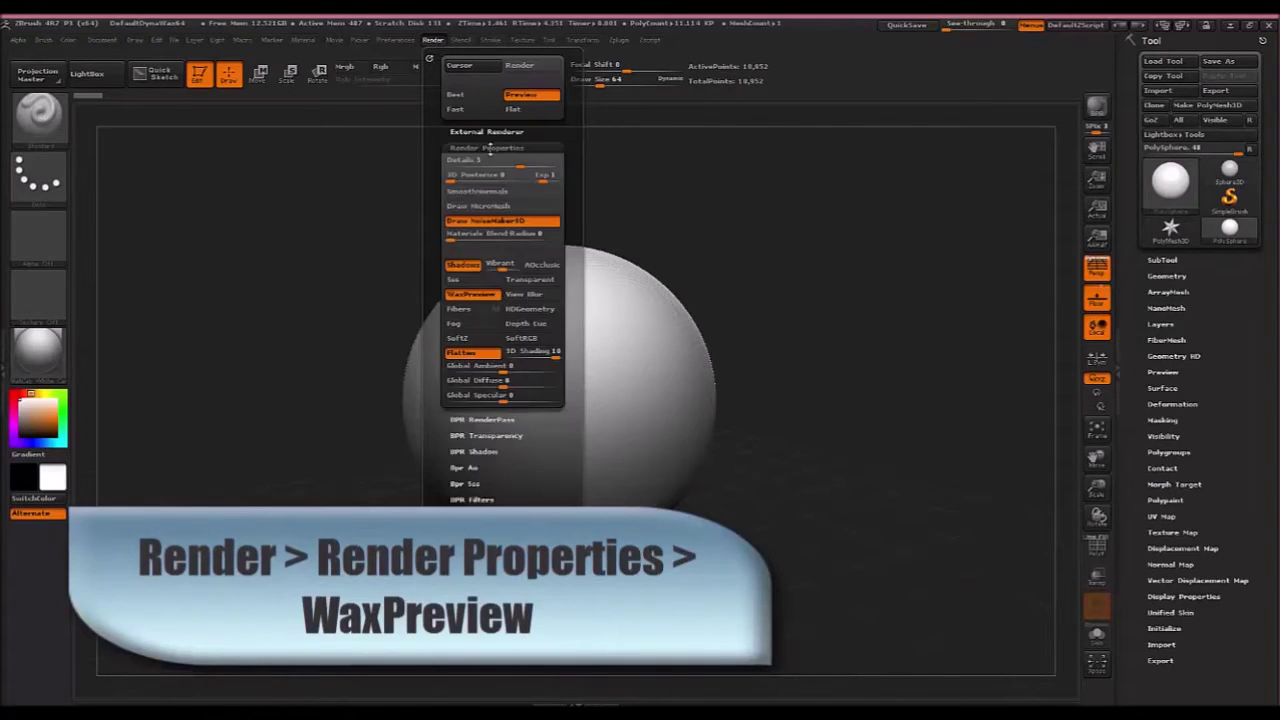
pyautogui.click(491, 268)
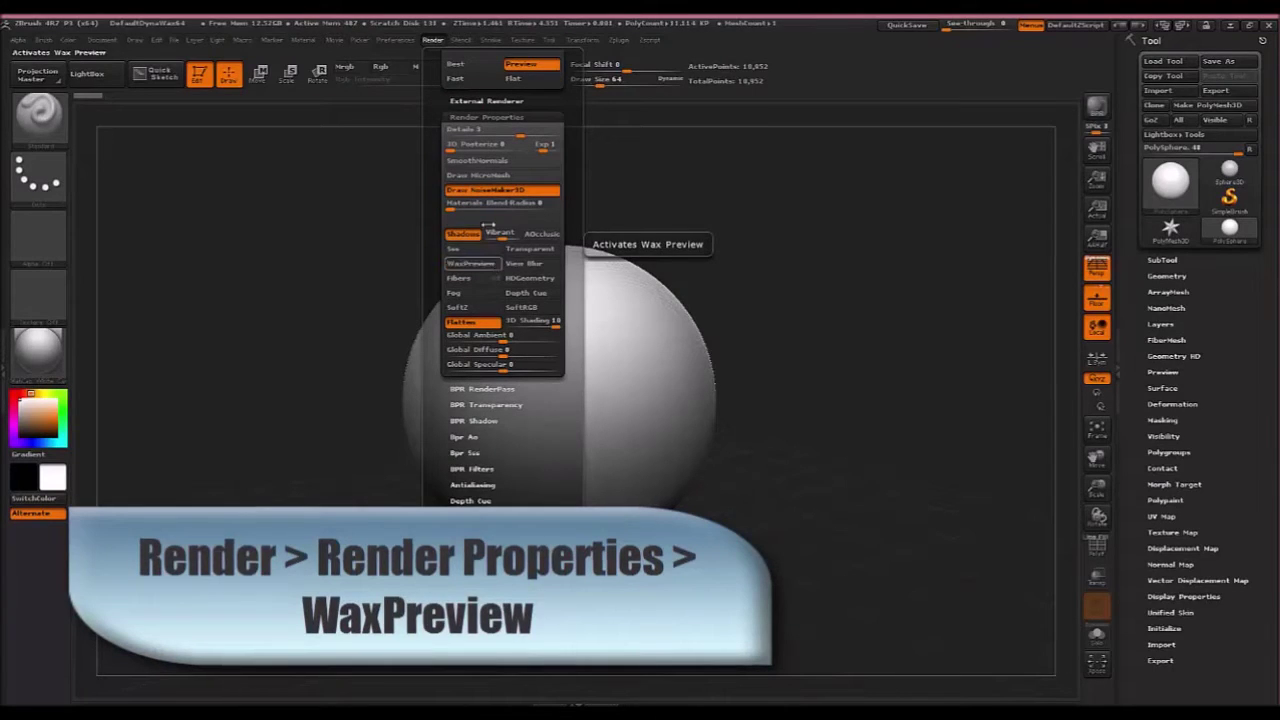
pyautogui.click(429, 46)
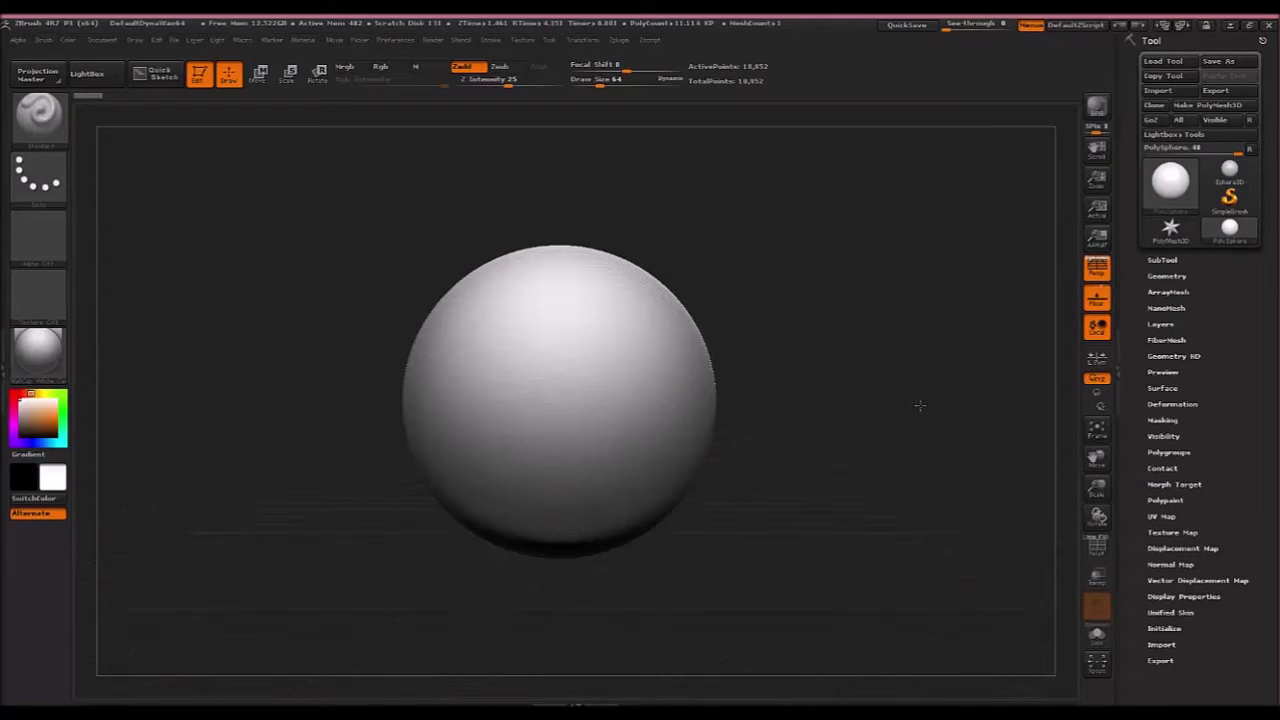
# - Dock the Draw palette in the side tray above the Tool palette
pyautogui.keyDown('alt'); pyautogui.moveTo(839, 539); pyautogui.dragTo(882, 508); pyautogui.keyUp('alt')
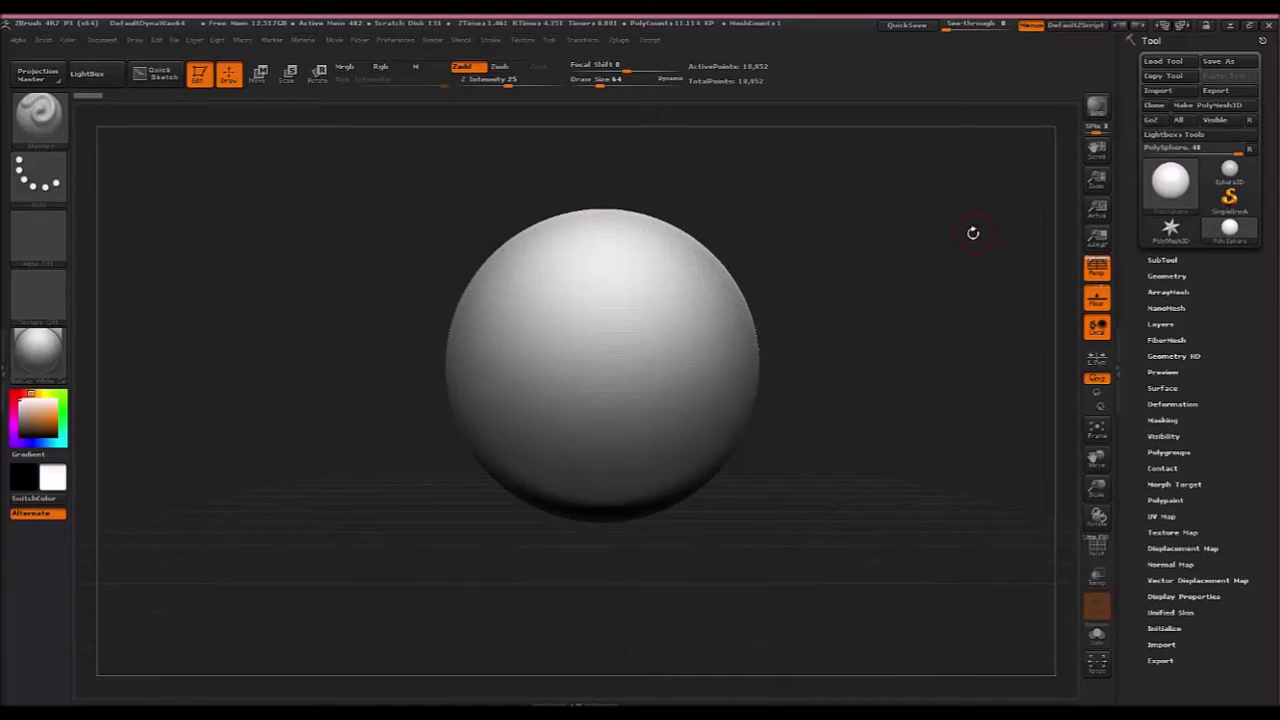
pyautogui.click(136, 42)
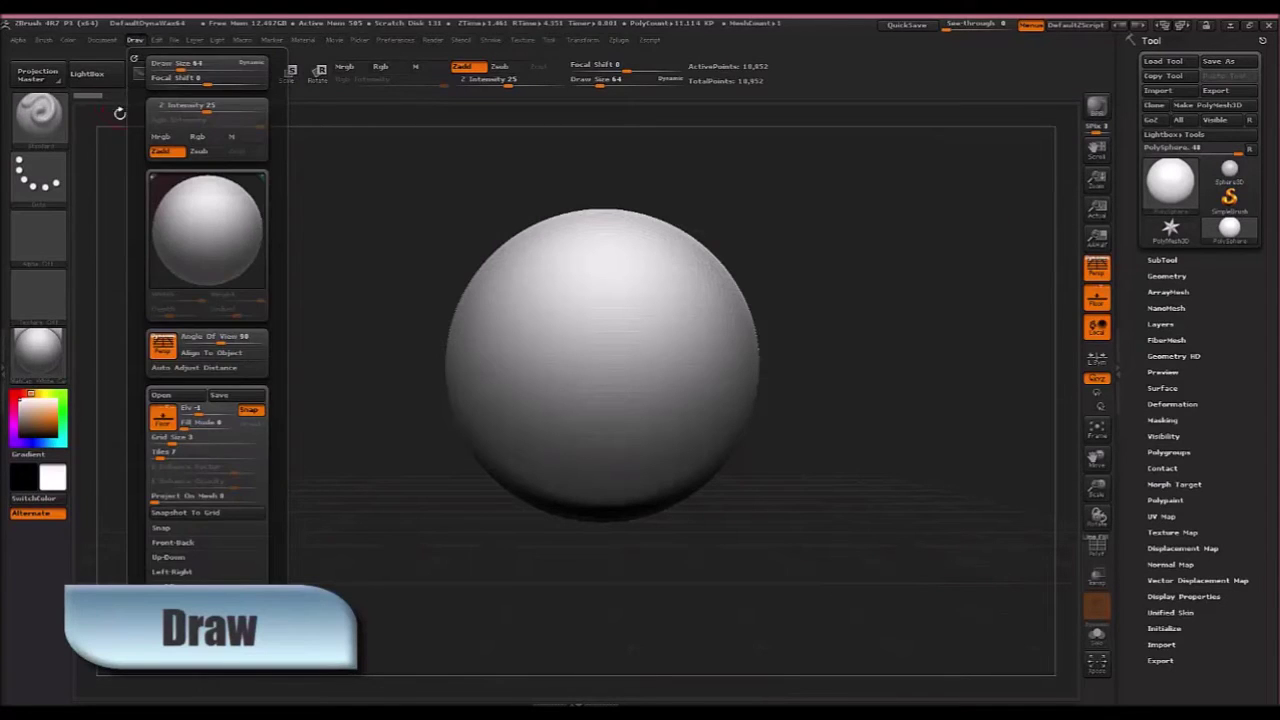
pyautogui.click(172, 41)
pyautogui.moveTo(130, 47)
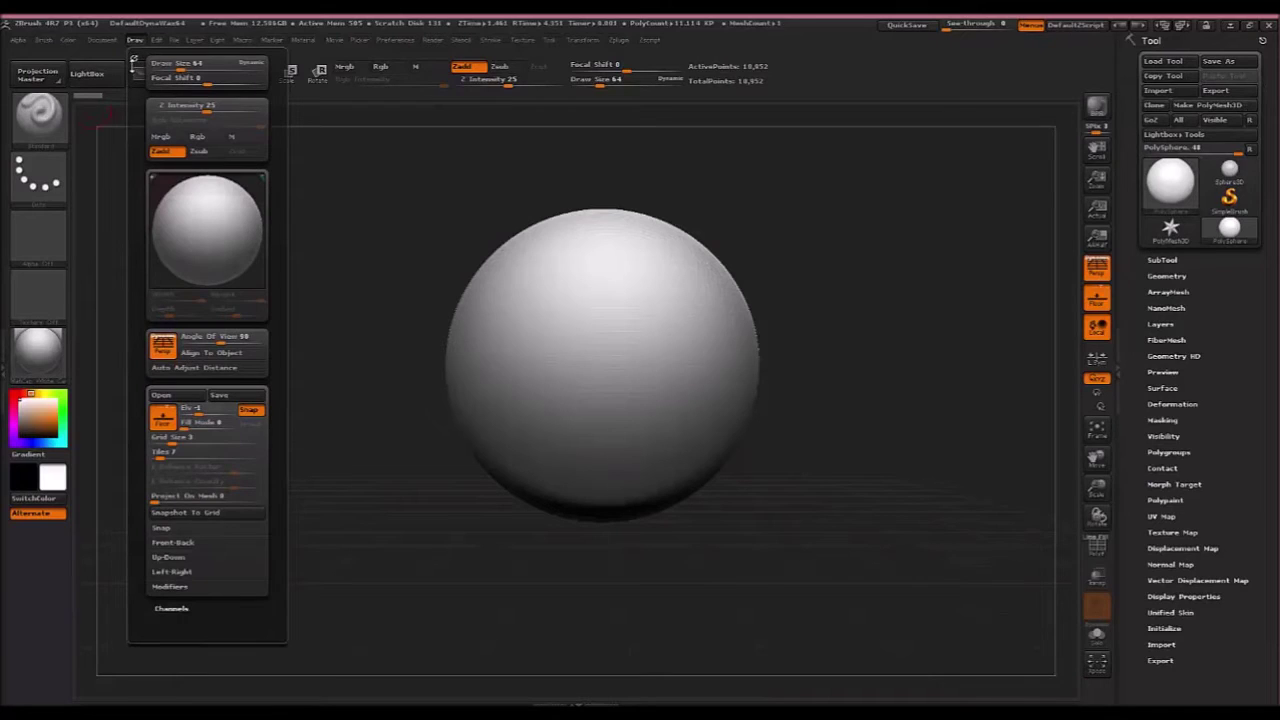
pyautogui.click(133, 60)
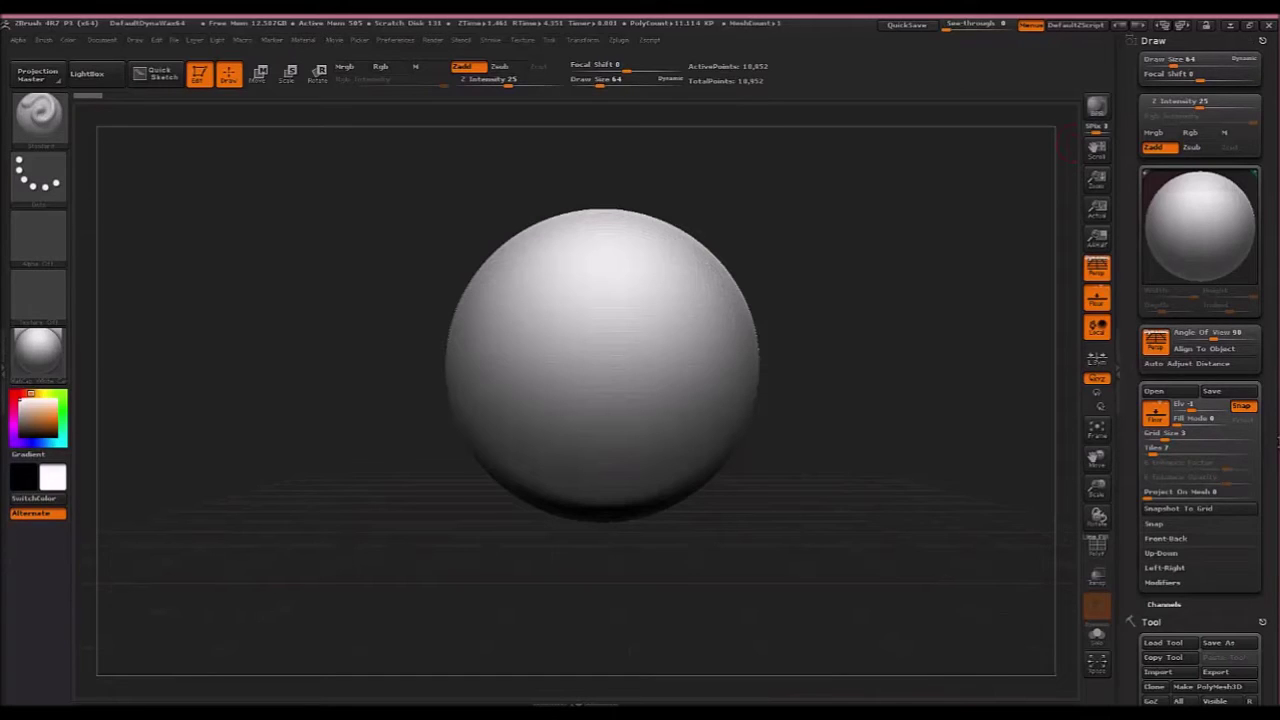
# - Import the ceratosaurus_wasn_t_a_wuss skeletal image from Dino Models > Skeletals as Map1 of the Left-Right grid
pyautogui.click(1196, 568)
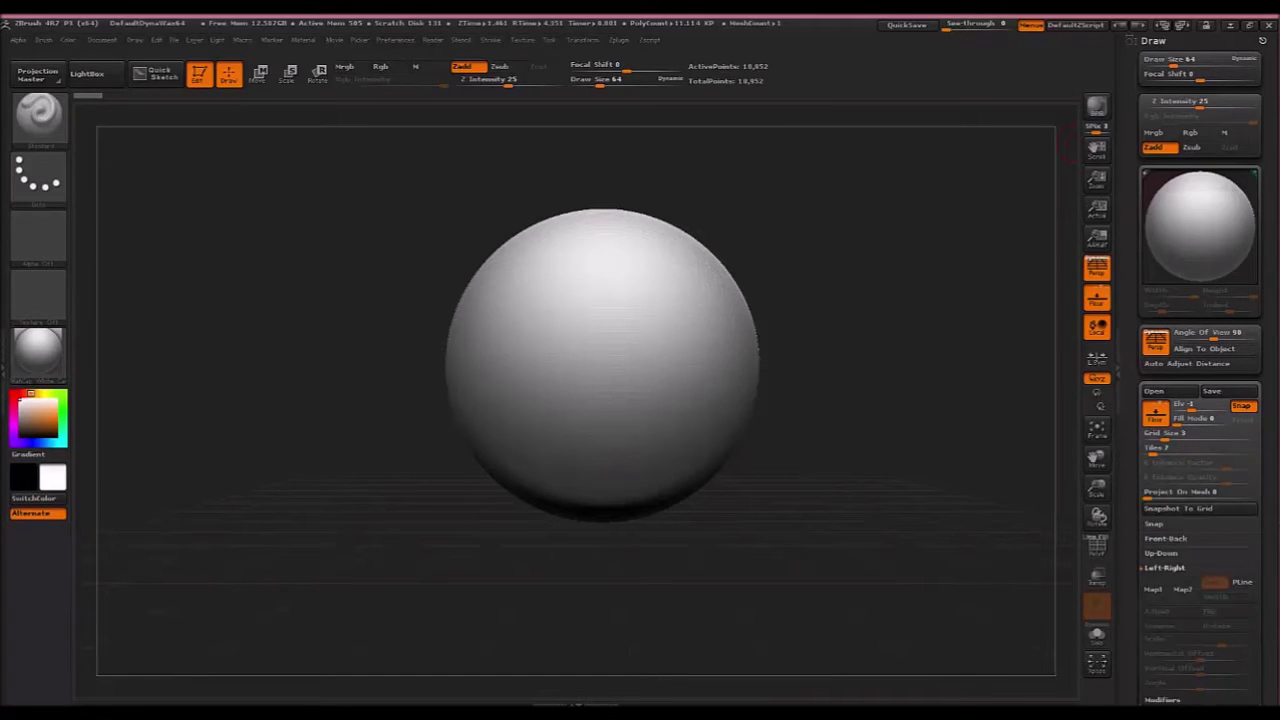
pyautogui.click(1156, 590)
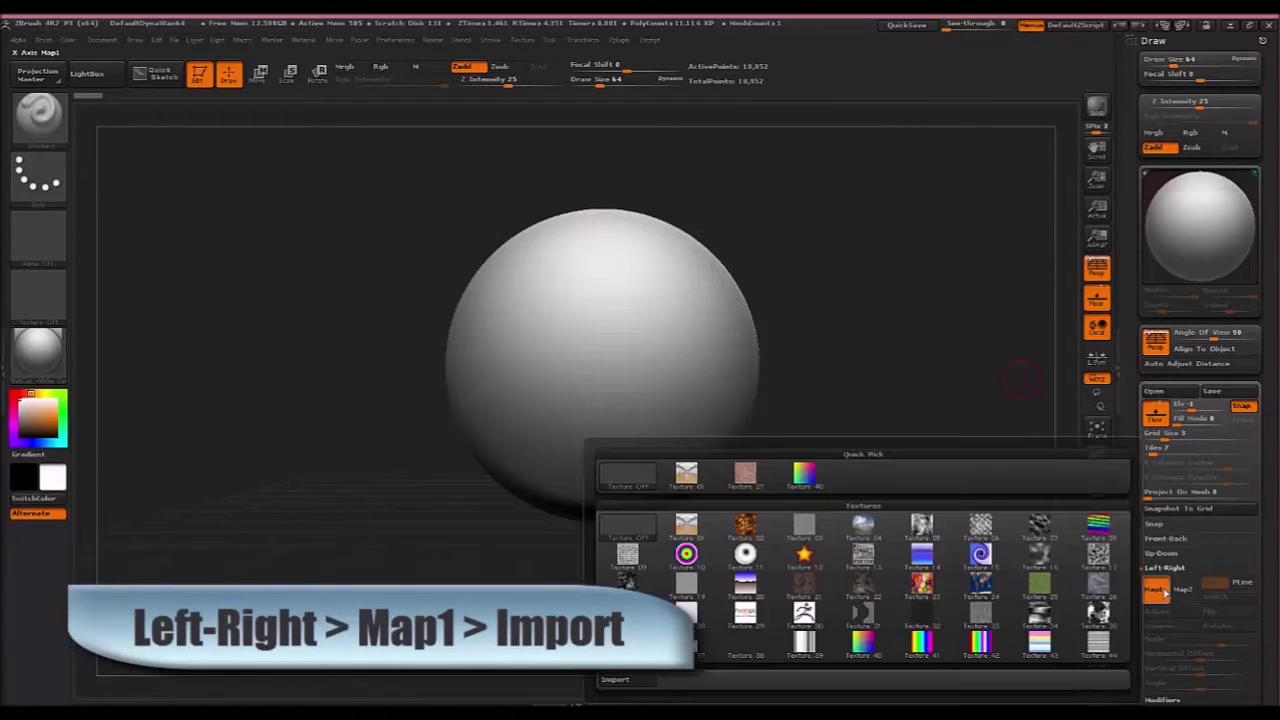
pyautogui.click(618, 681)
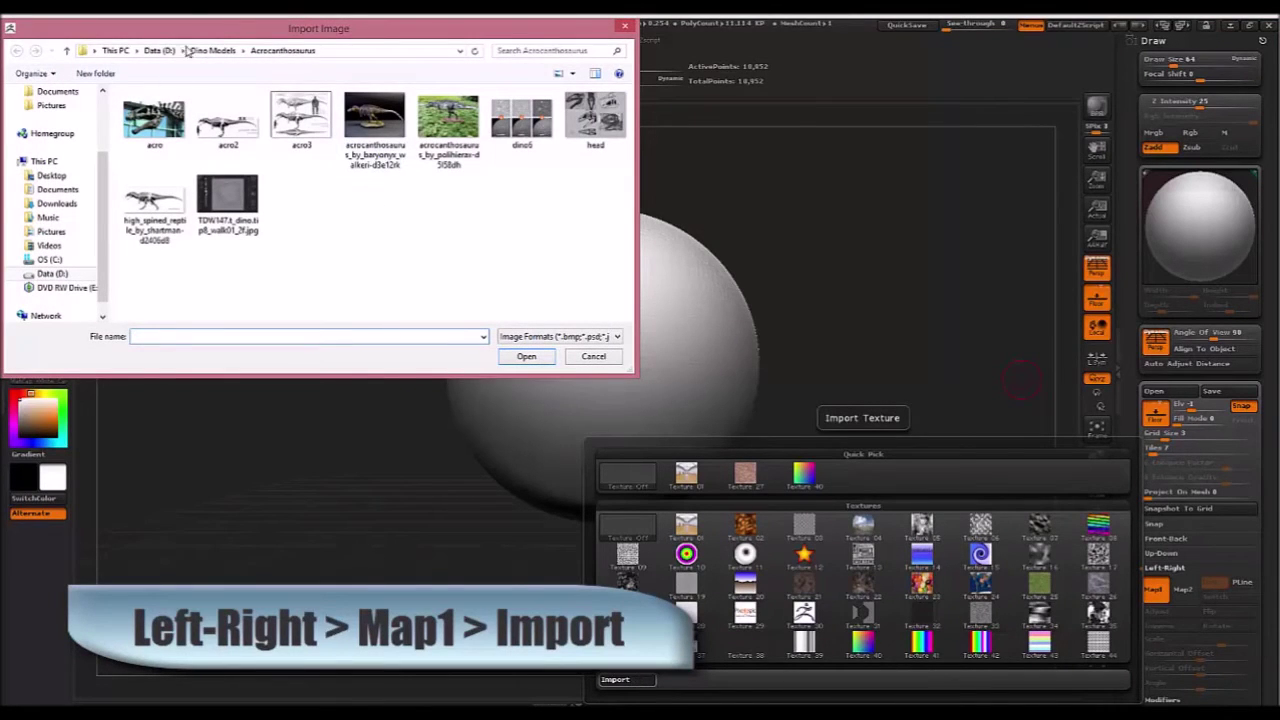
pyautogui.click(214, 51)
pyautogui.click(160, 308)
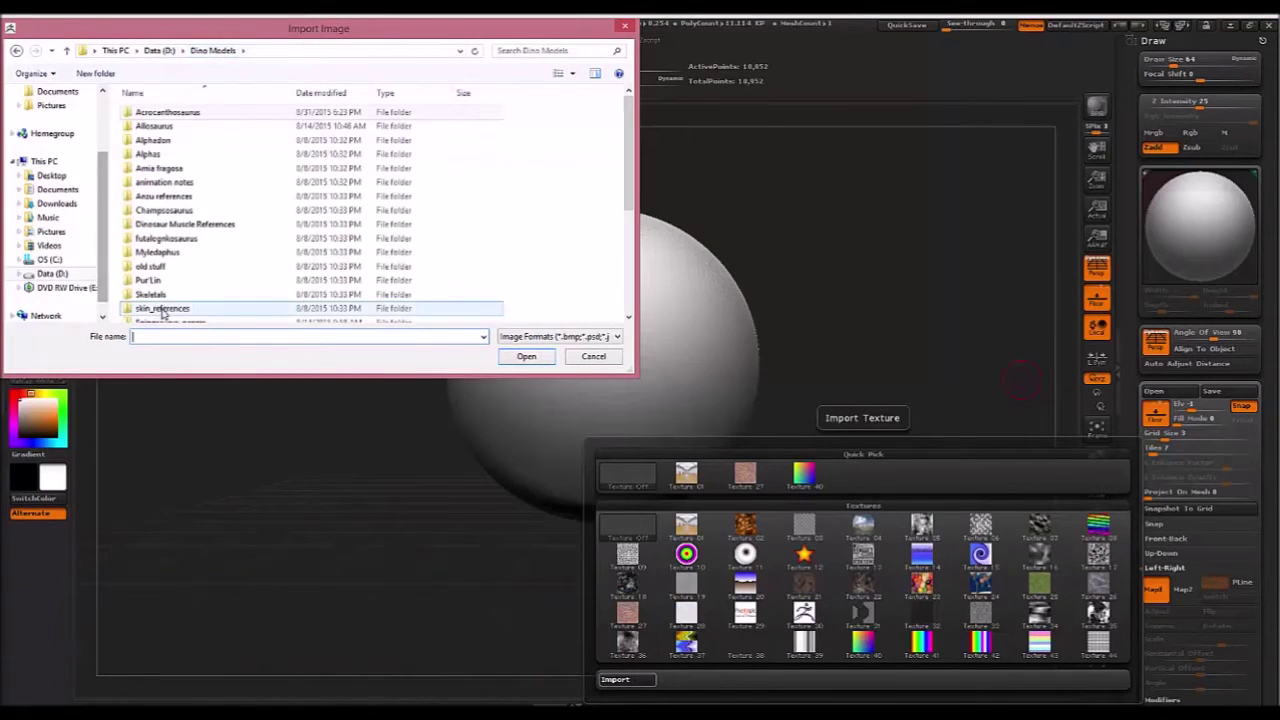
pyautogui.scroll(-1, 180, 300)
pyautogui.doubleClick(155, 264)
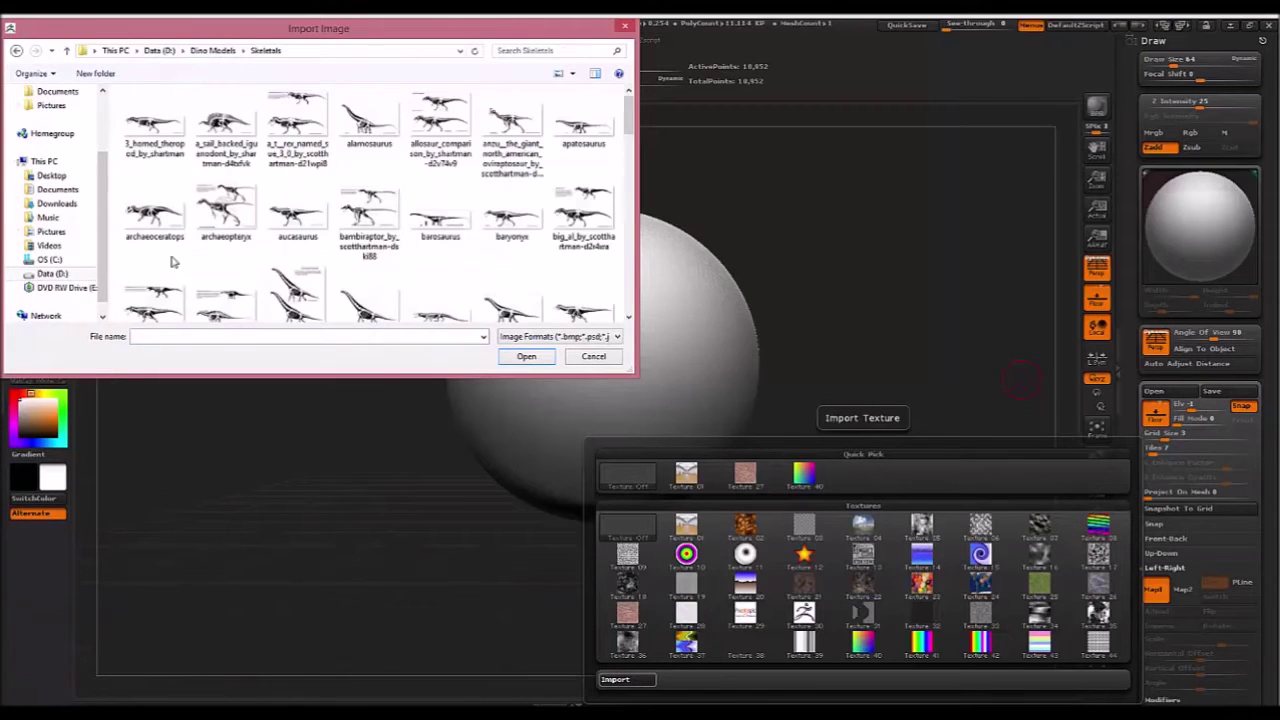
pyautogui.click(370, 218)
pyautogui.scroll(-1, 370, 218)
pyautogui.doubleClick(237, 249)
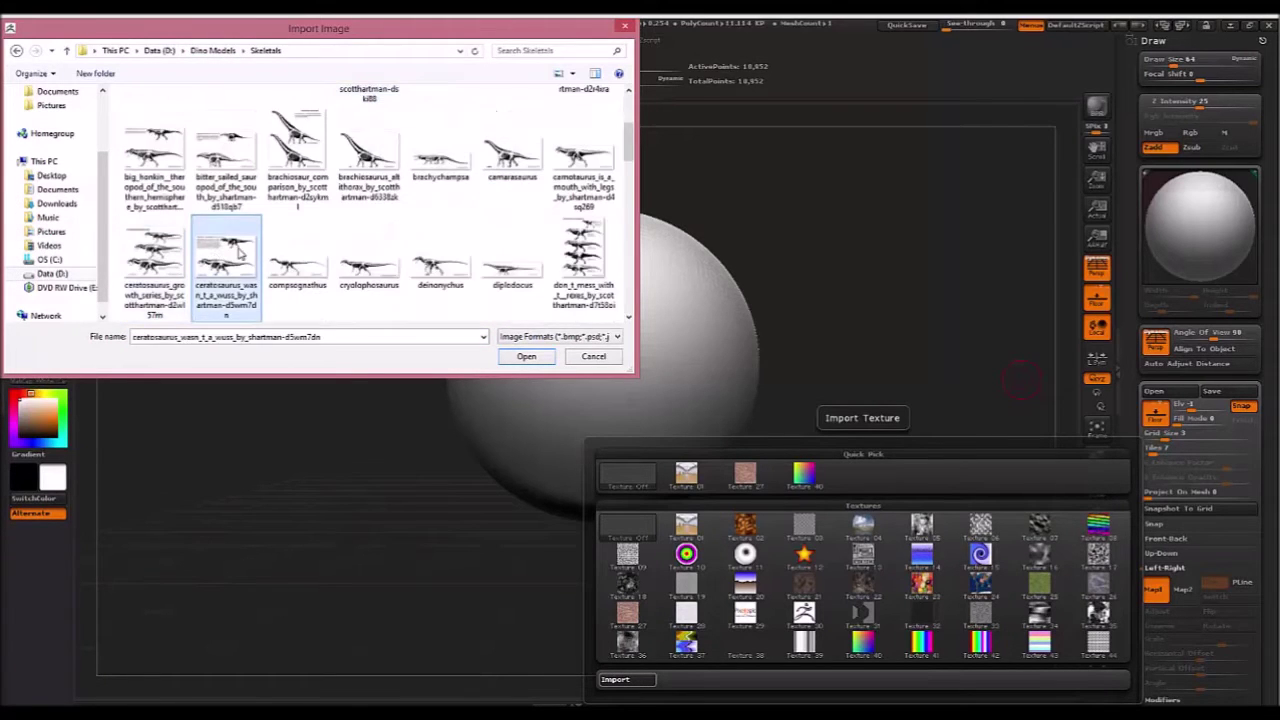
pyautogui.doubleClick(240, 255)
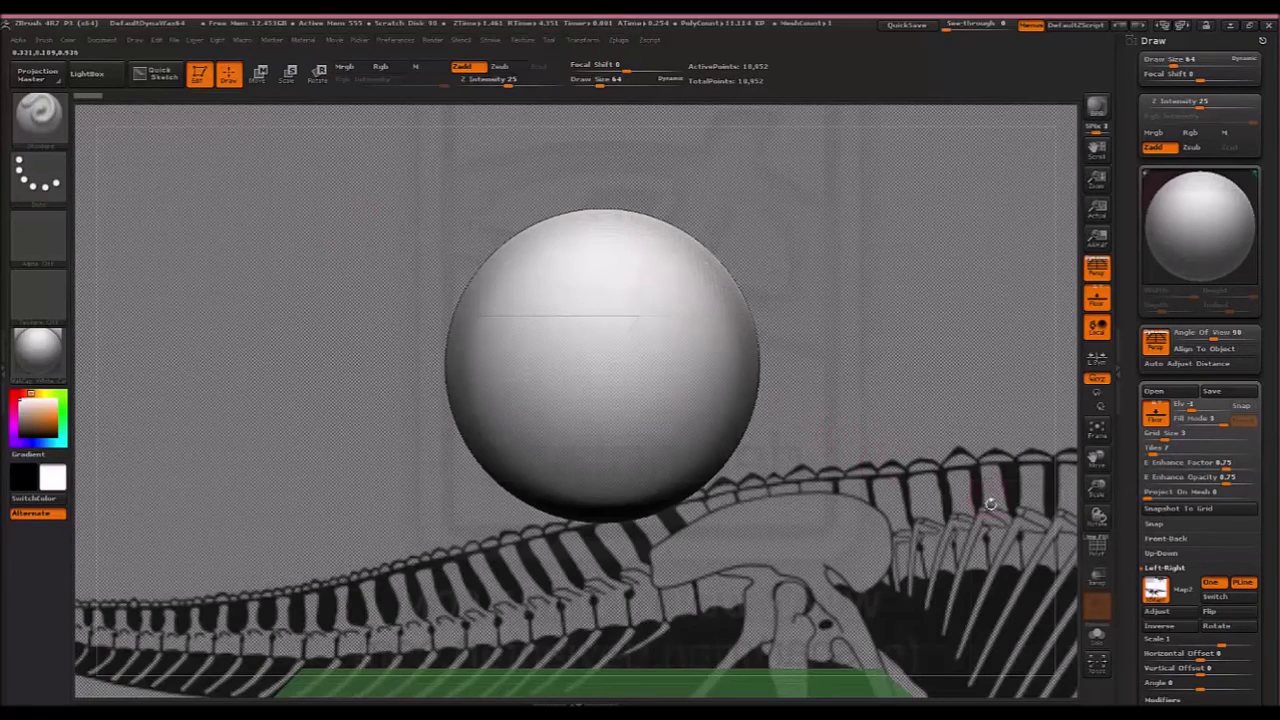
# - Set the Left-Right reference map's scale to 2, horizontal offset to 1 and vertical offset to about -0.47
pyautogui.moveTo(986, 537)
pyautogui.keyDown('ctrl'); pyautogui.mouseDown(button='right')
pyautogui.moveTo(930, 440)
pyautogui.moveTo(920, 474)
pyautogui.mouseUp(button='right'); pyautogui.keyUp('ctrl')
pyautogui.moveTo(920, 474)
pyautogui.mouseDown()
pyautogui.moveTo(804, 525)
pyautogui.moveTo(620, 425)
pyautogui.mouseUp()
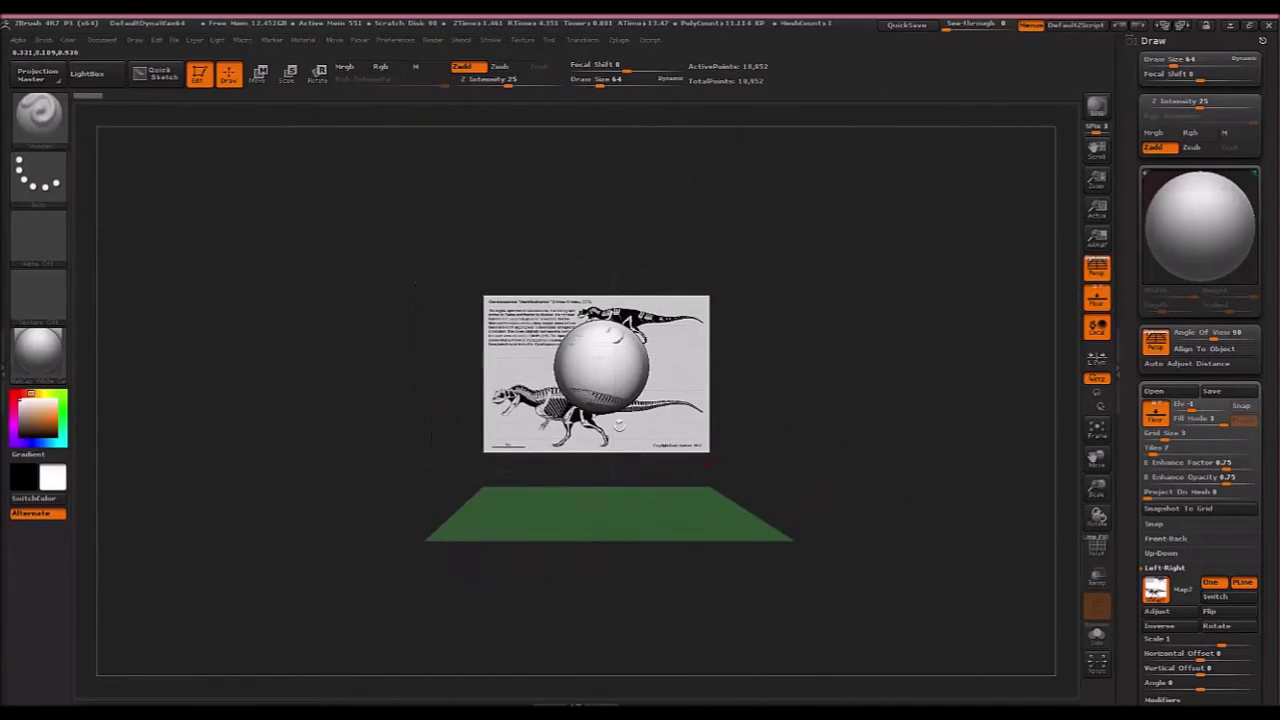
pyautogui.keyDown('ctrl'); pyautogui.moveTo(620, 425); pyautogui.dragTo(691, 486, button='right'); pyautogui.keyUp('ctrl')
pyautogui.moveTo(1268, 552); pyautogui.dragTo(1246, 480)
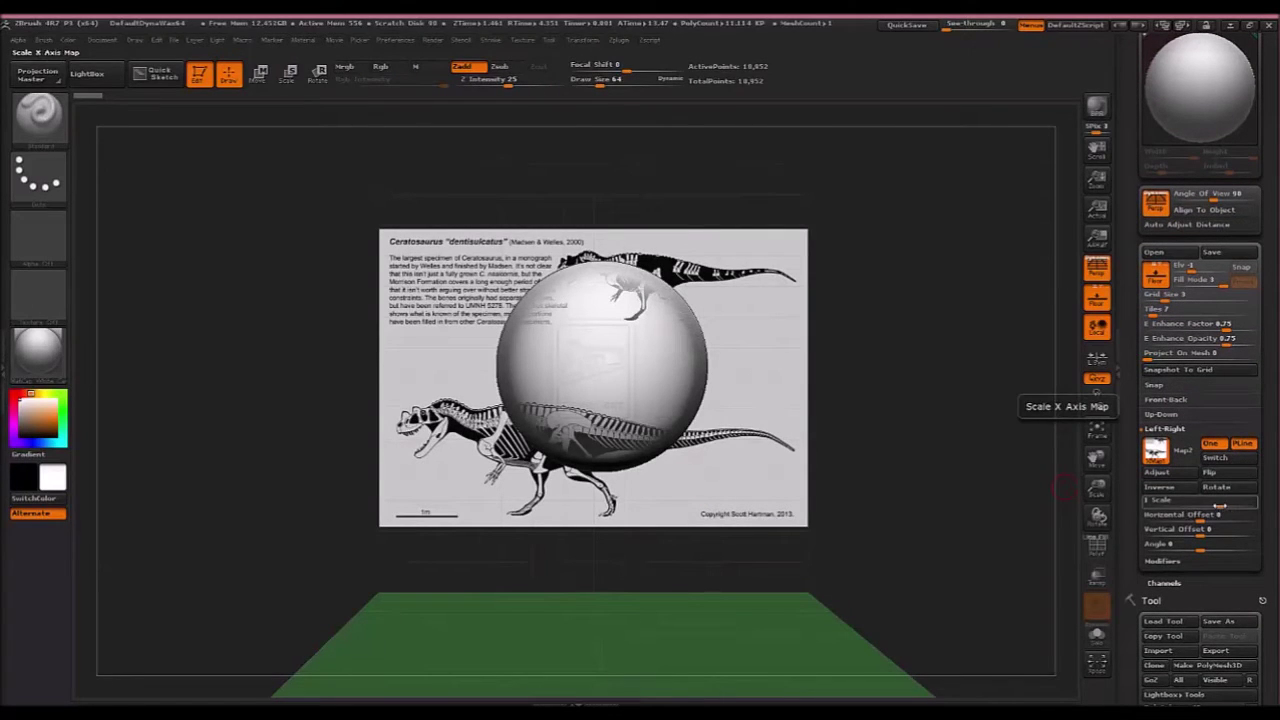
pyautogui.moveTo(1220, 505); pyautogui.dragTo(1253, 506)
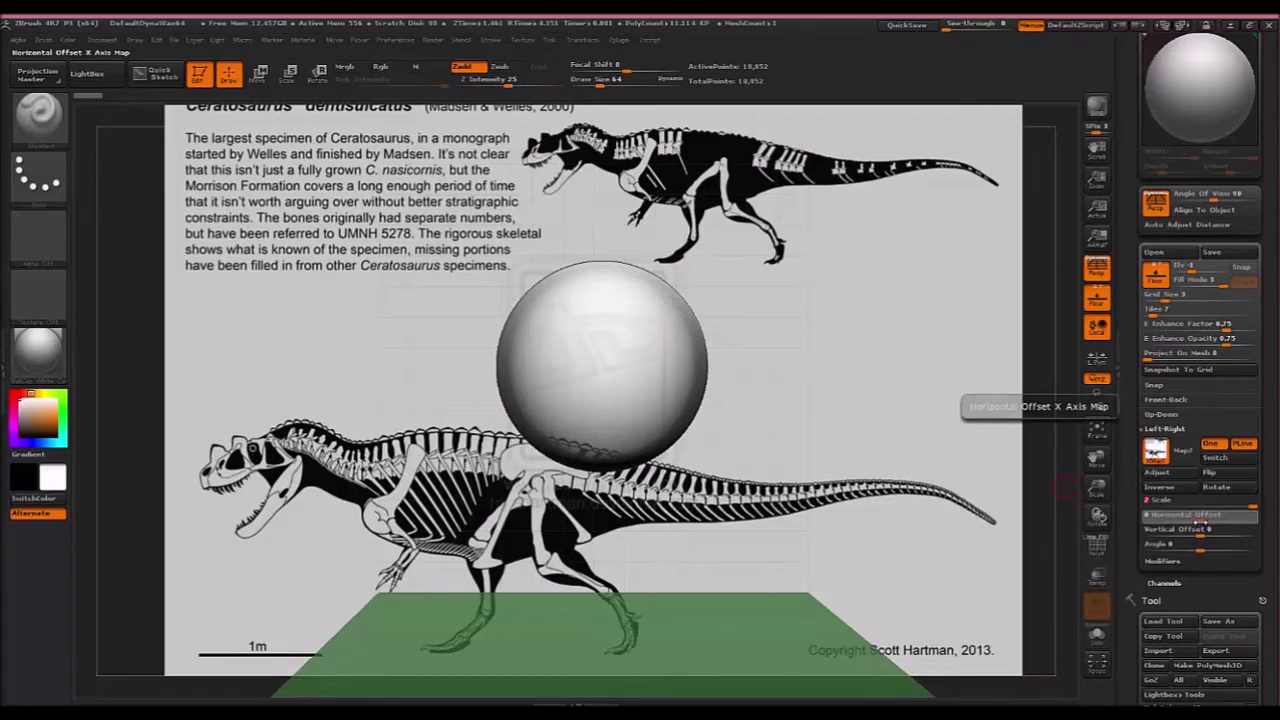
pyautogui.moveTo(1200, 516); pyautogui.dragTo(1265, 521)
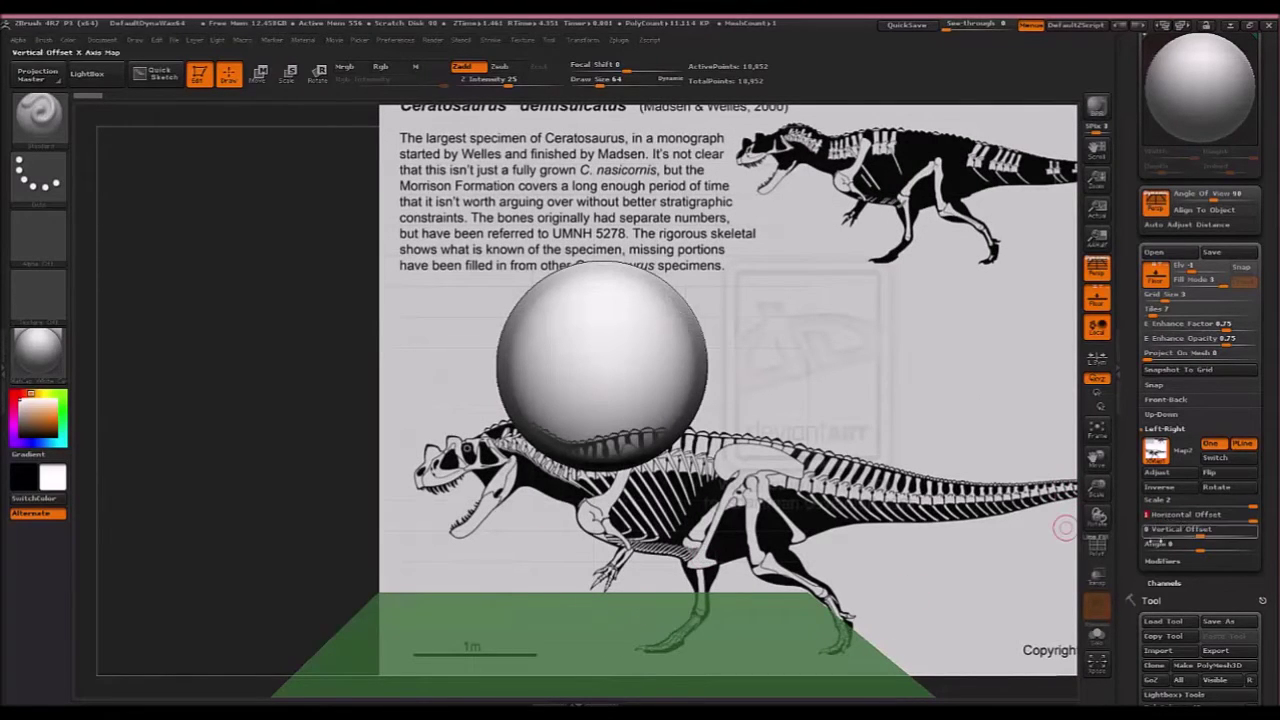
pyautogui.moveTo(1210, 529); pyautogui.dragTo(1163, 537)
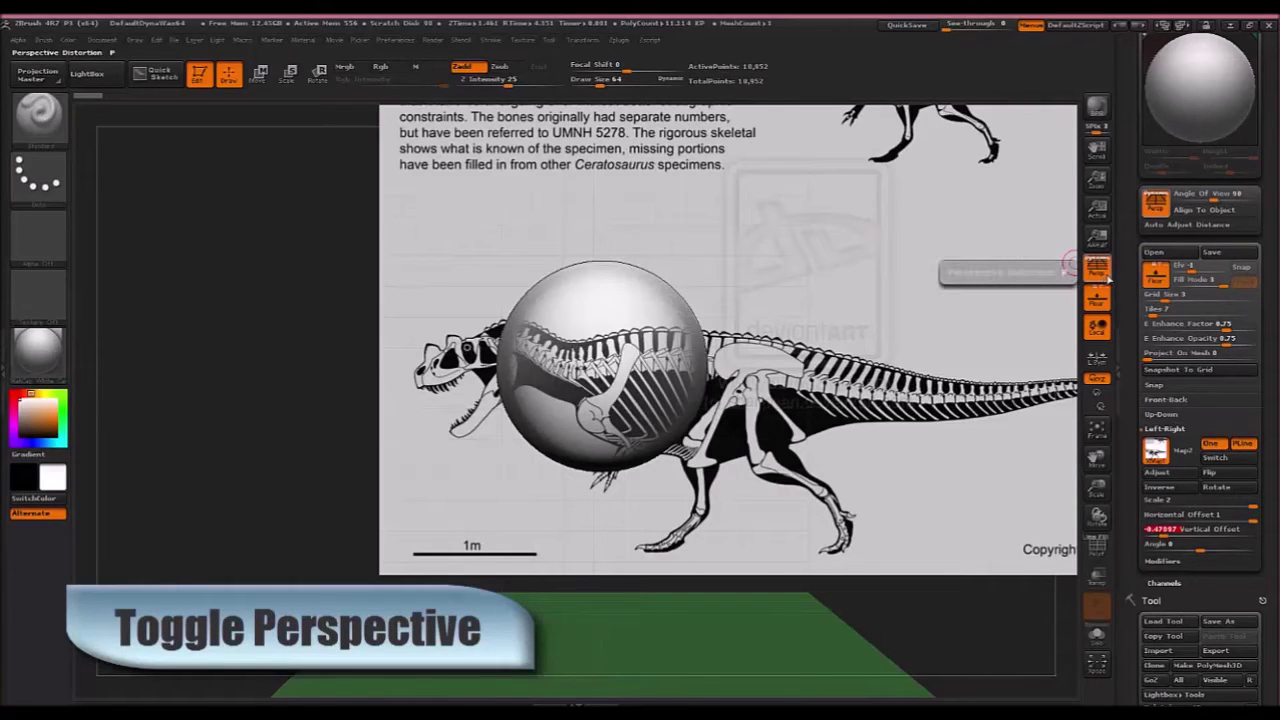
# - Turn off perspective distortion for the sphere and skeletal reference
pyautogui.click(1097, 270)
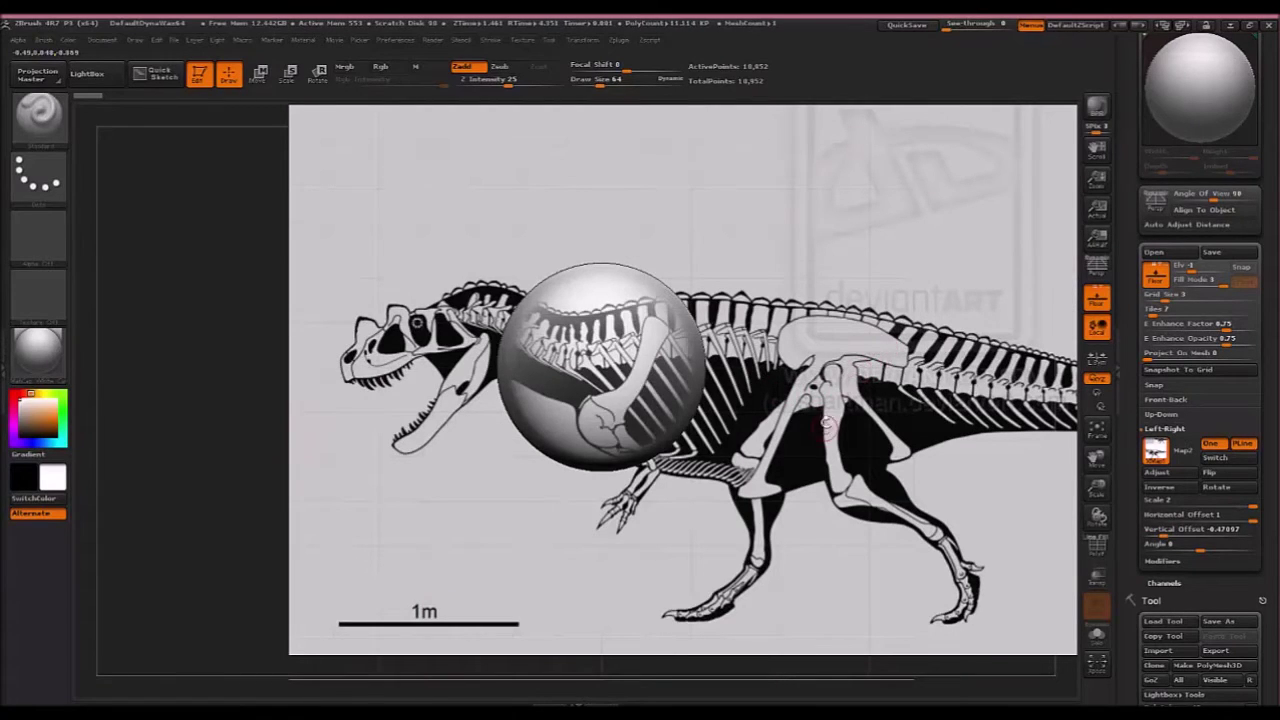
pyautogui.keyDown('alt'); pyautogui.moveTo(725, 314); pyautogui.dragTo(885, 376); pyautogui.keyUp('alt')
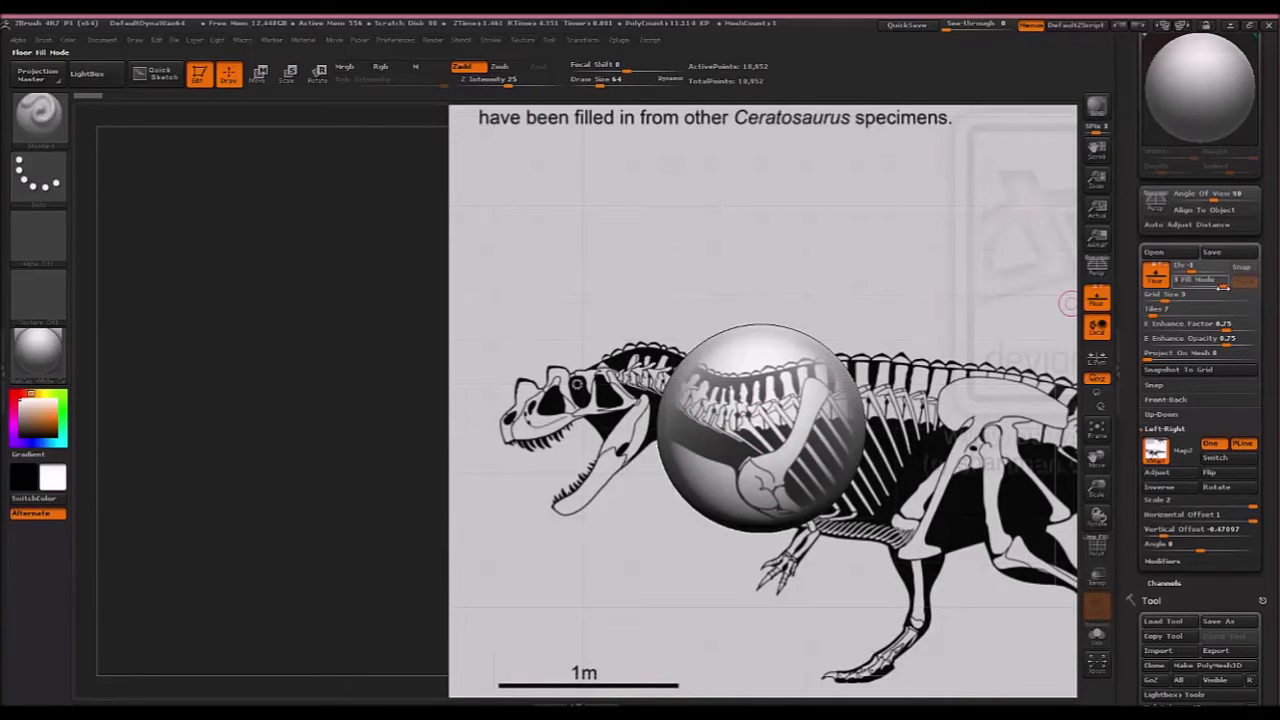
# - Try floor Fill Mode values 0 and 1 on the skeletal reference and restore the mode to 3
pyautogui.click(1195, 280)
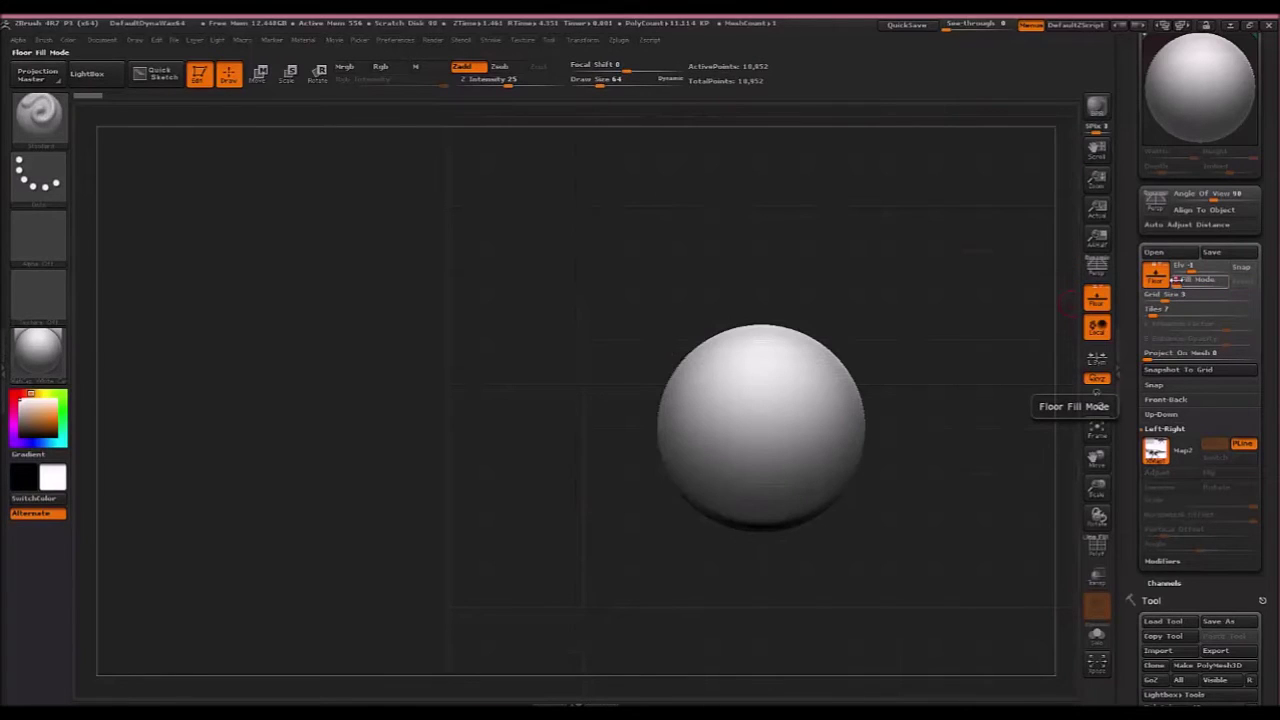
pyautogui.click(1180, 281)
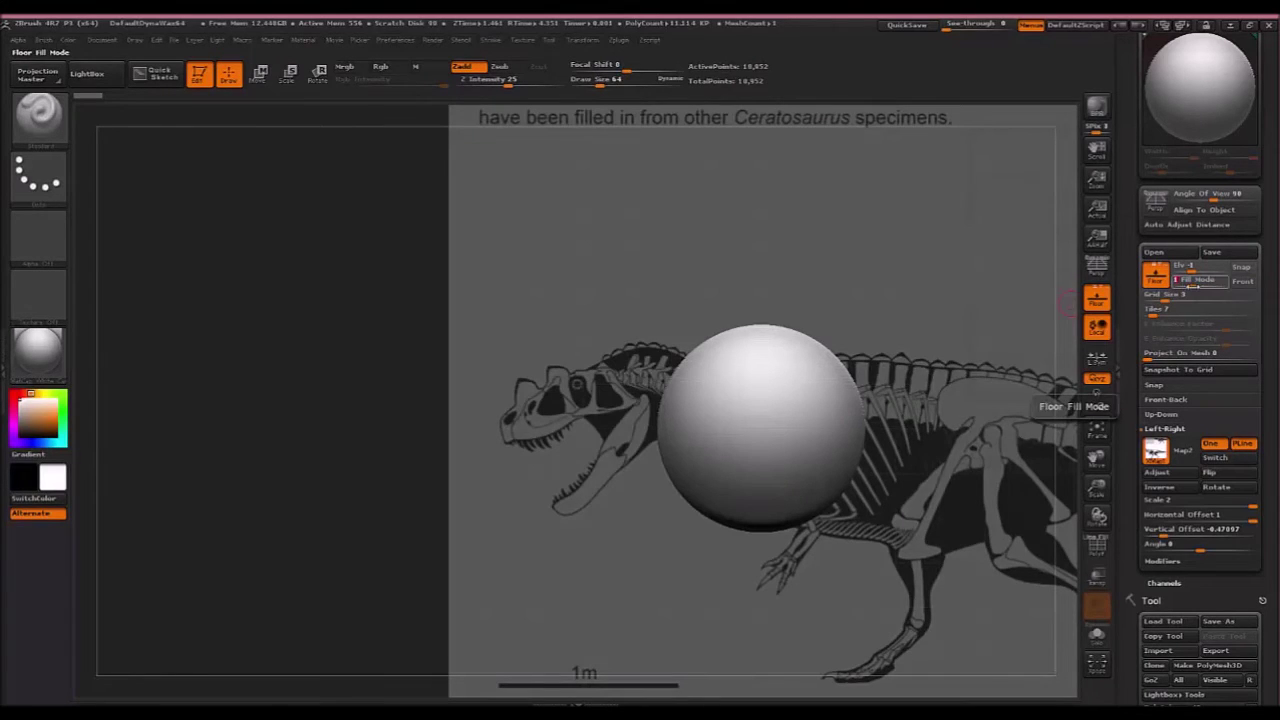
pyautogui.click(1237, 282)
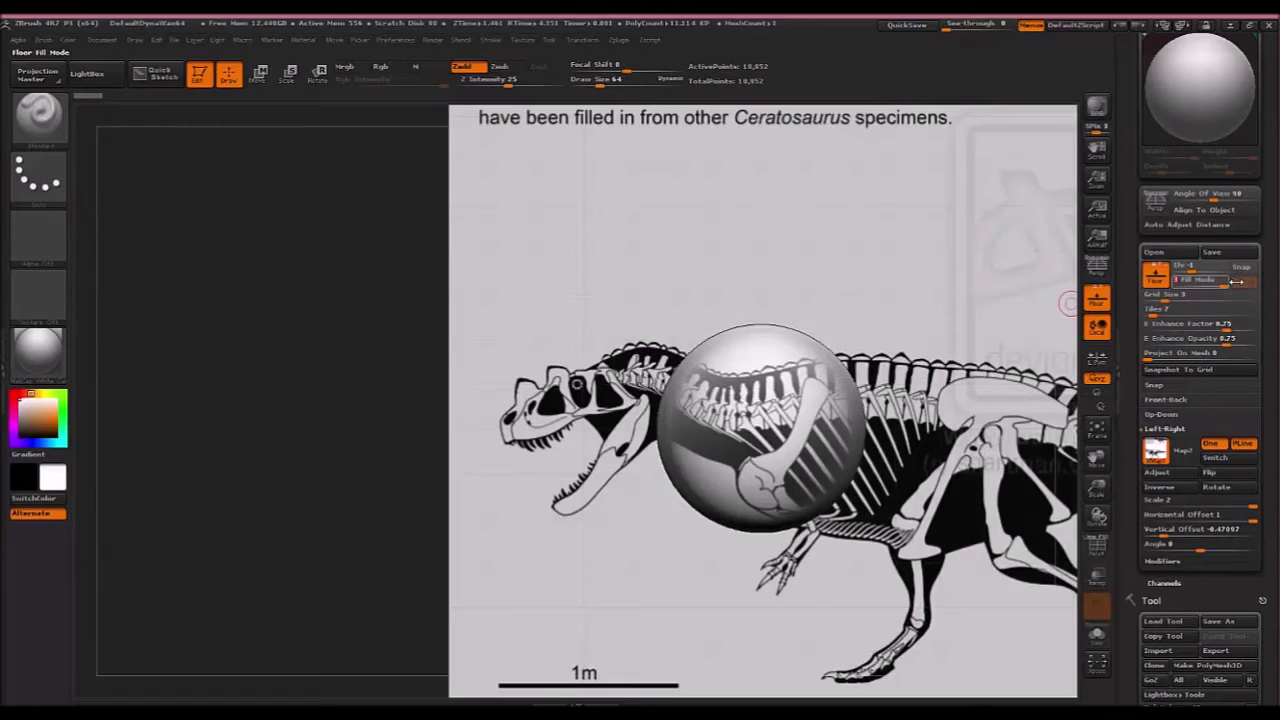
# - Set the floor's E Enhance Opacity to about 0.82 and its E Enhance Factor to about 0.77
pyautogui.moveTo(1237, 327)
pyautogui.mouseDown()
pyautogui.moveTo(1256, 327)
pyautogui.moveTo(1150, 327)
pyautogui.moveTo(1255, 327)
pyautogui.moveTo(1150, 327)
pyautogui.moveTo(1245, 327)
pyautogui.moveTo(1160, 327)
pyautogui.moveTo(1228, 330)
pyautogui.moveTo(1172, 340)
pyautogui.moveTo(1250, 339)
pyautogui.moveTo(1223, 339)
pyautogui.moveTo(1234, 340)
pyautogui.mouseUp()
pyautogui.click(1229, 326)
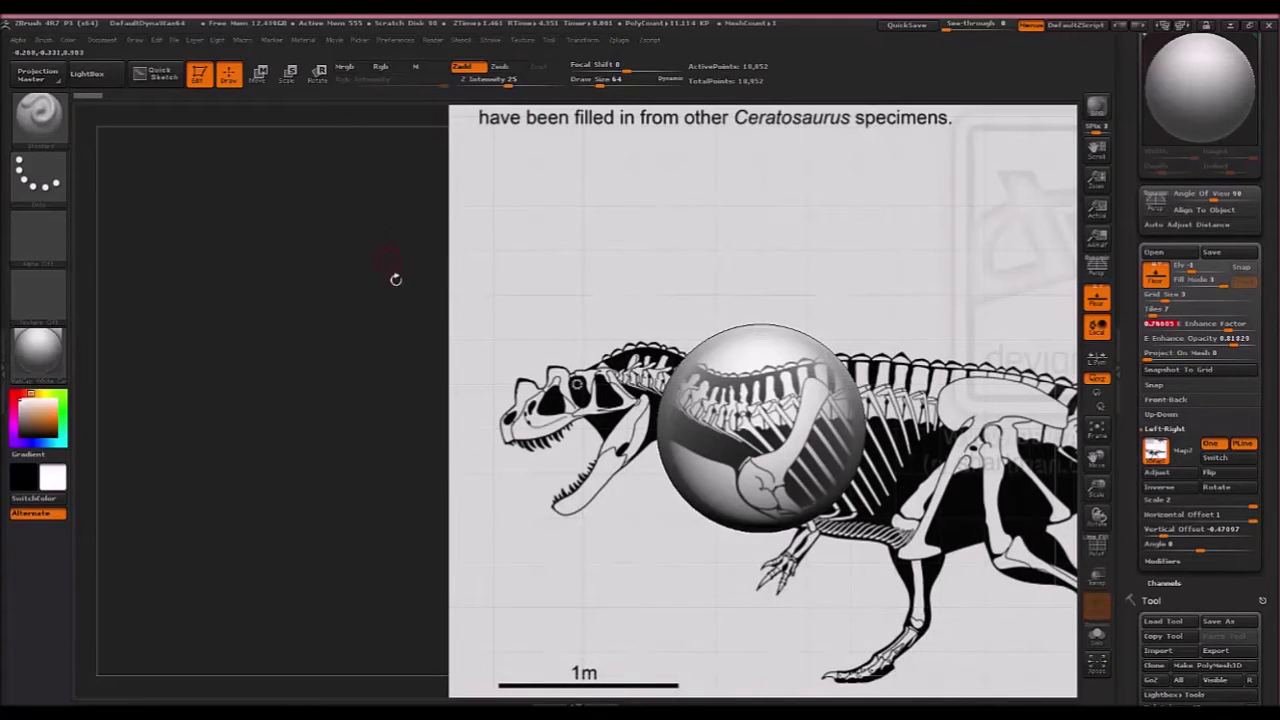
pyautogui.click(87, 73)
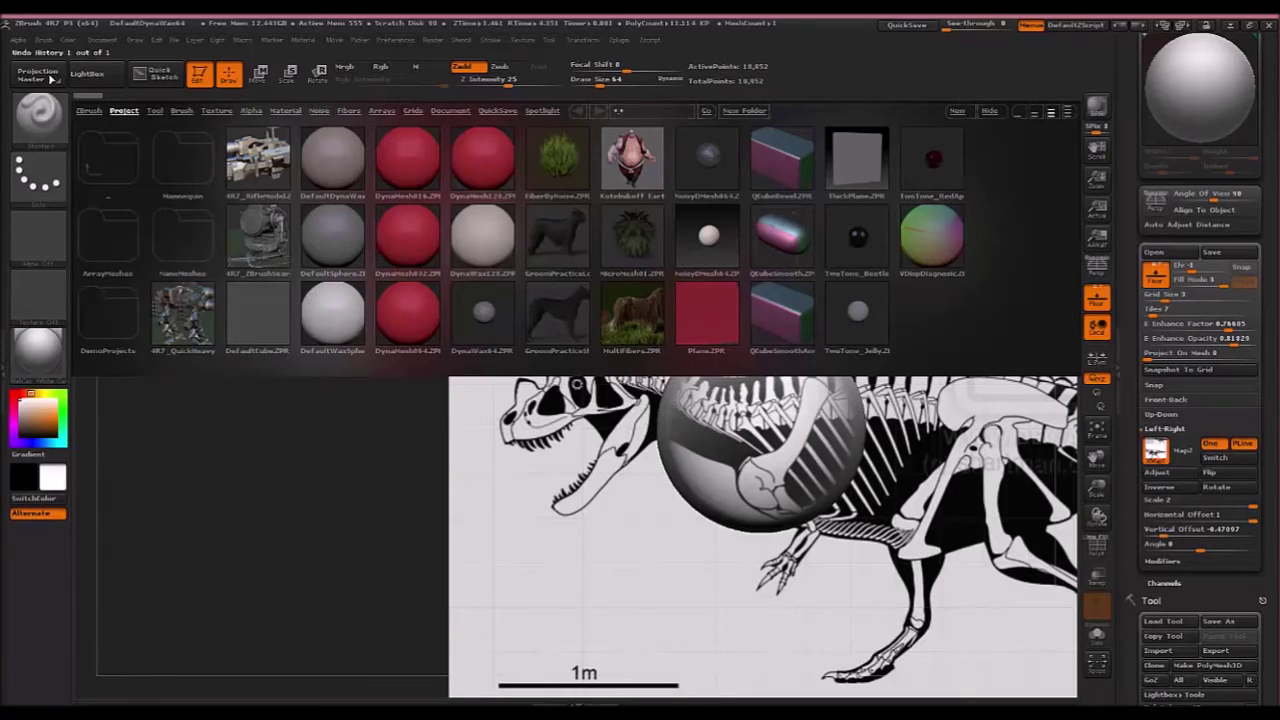
pyautogui.click(87, 73)
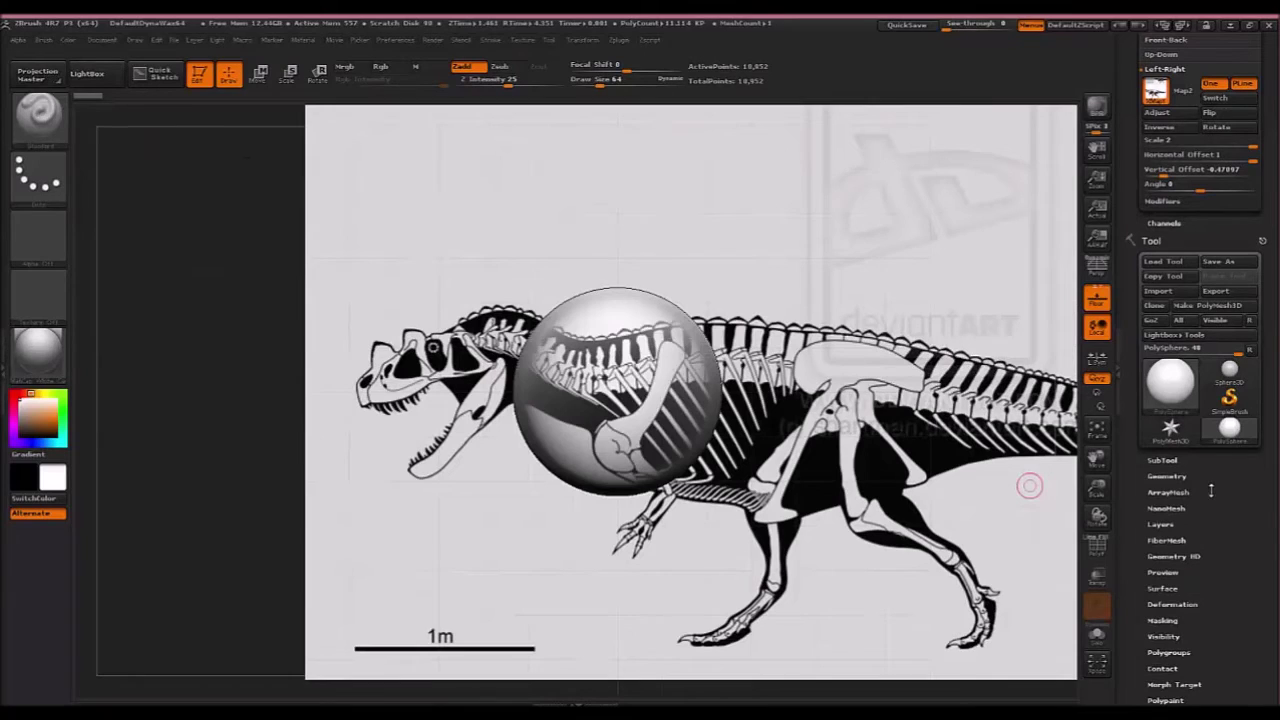
# - Open the DynaMesh settings within the sphere's geometry properties
pyautogui.click(1166, 476)
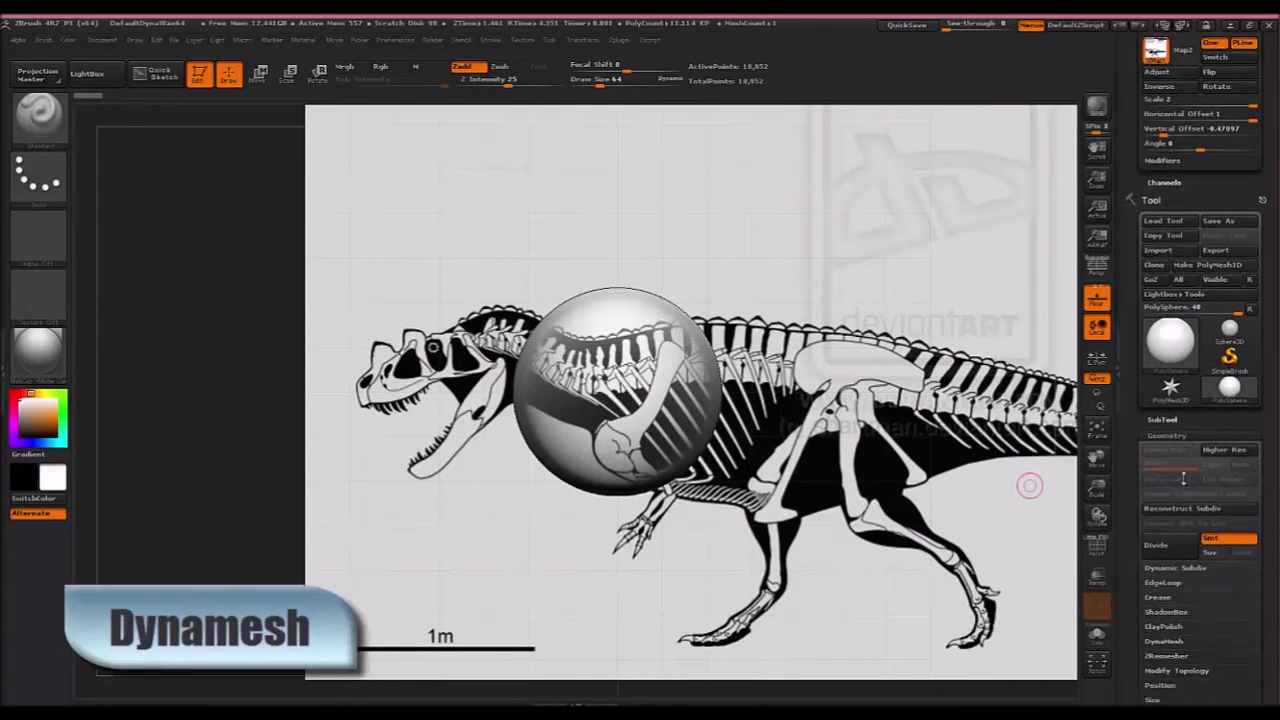
pyautogui.scroll(-2, 1263, 470)
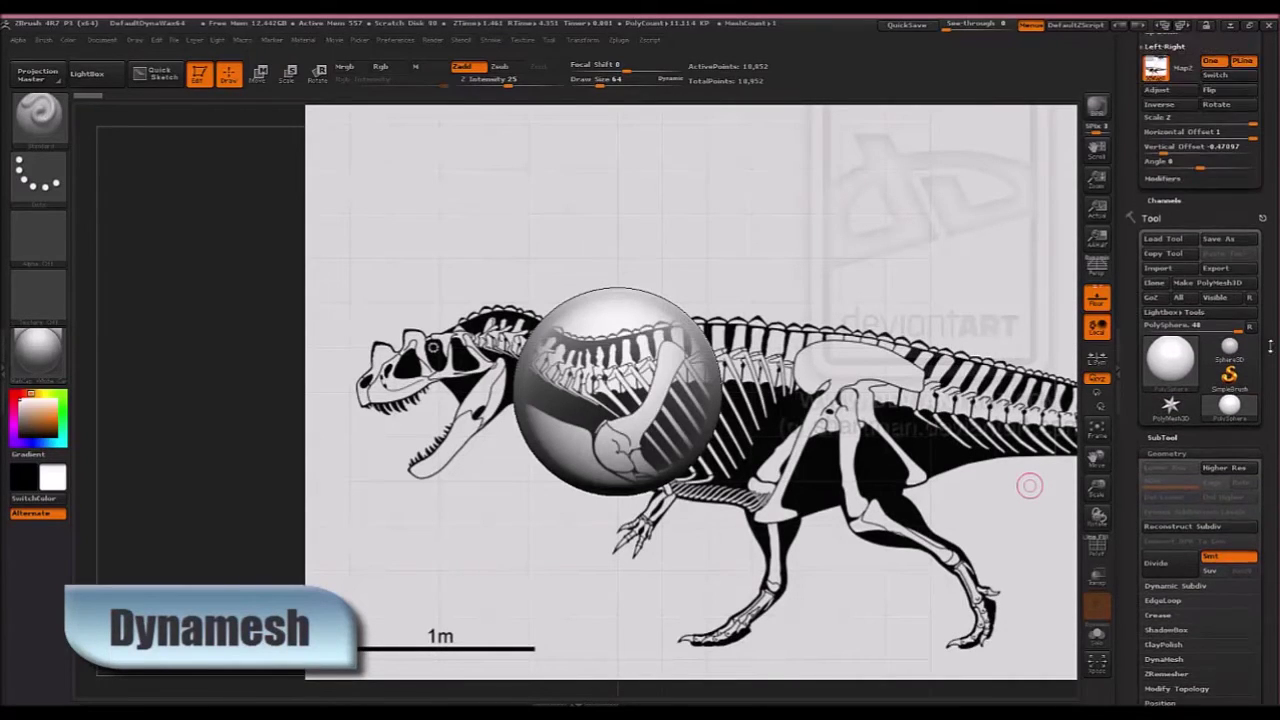
pyautogui.moveTo(1268, 290); pyautogui.dragTo(1268, 416)
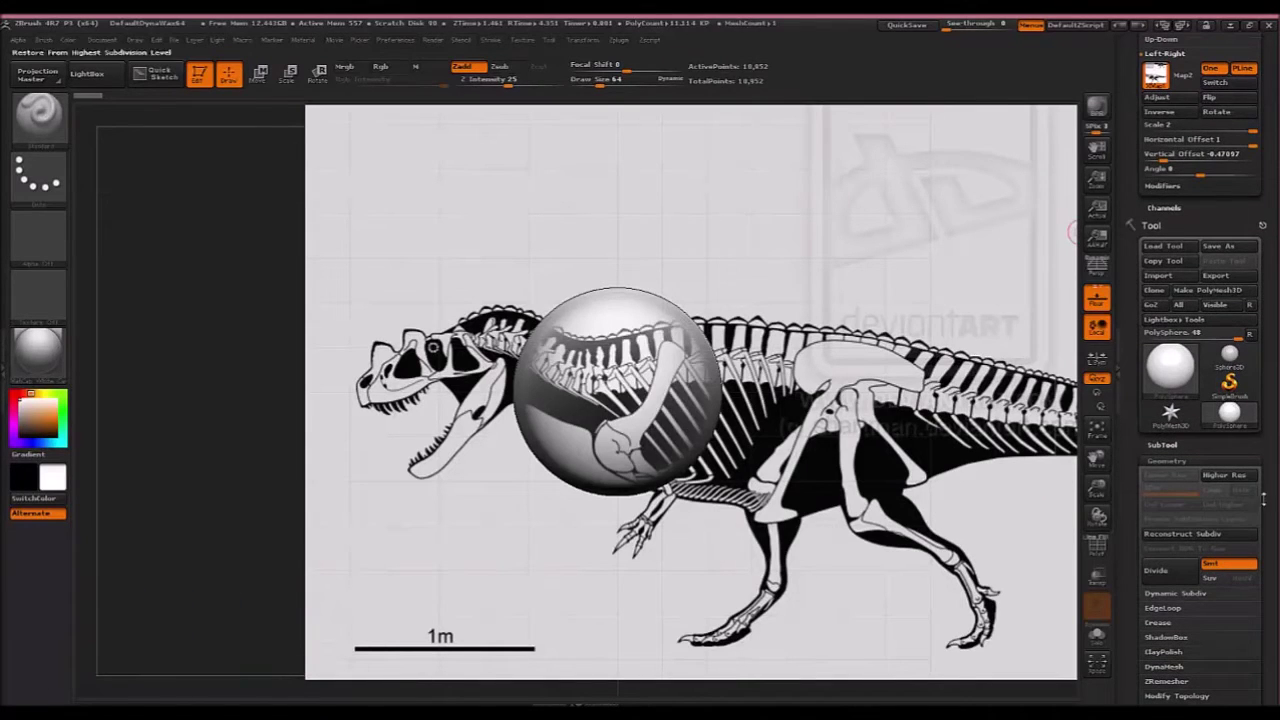
pyautogui.scroll(-2, 1271, 444)
pyautogui.scroll(-5, 1271, 444)
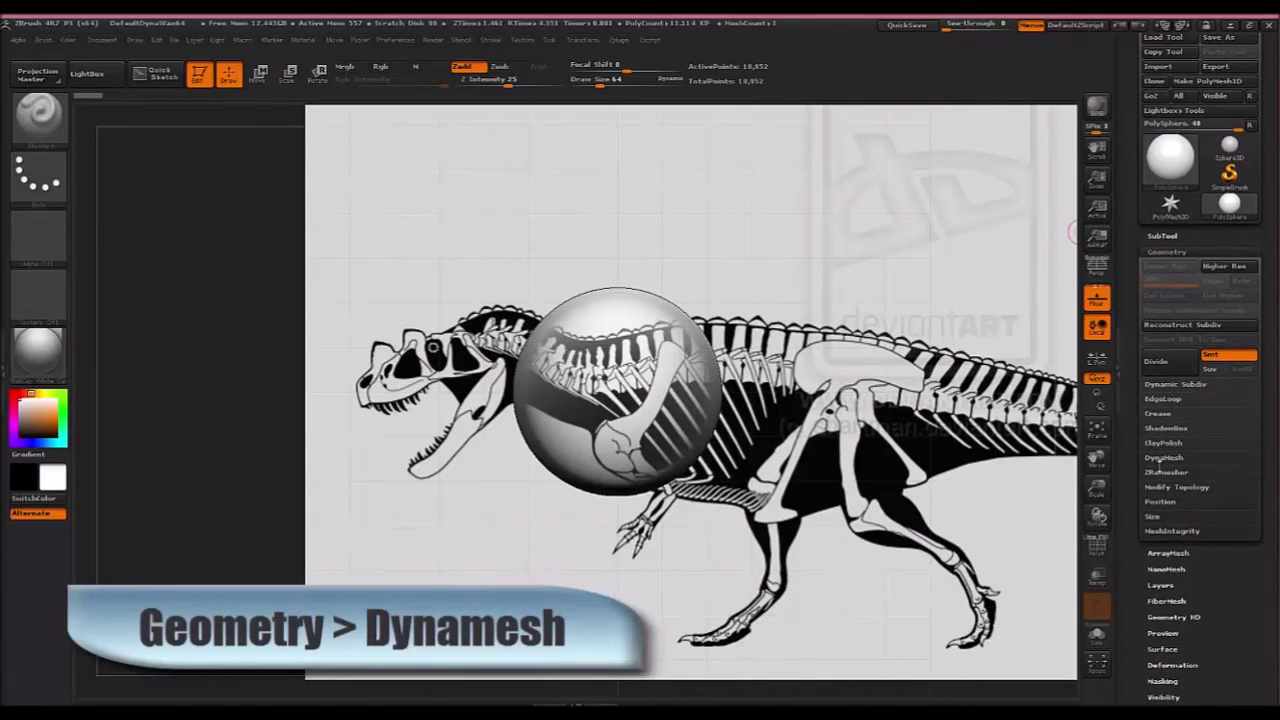
pyautogui.click(1163, 457)
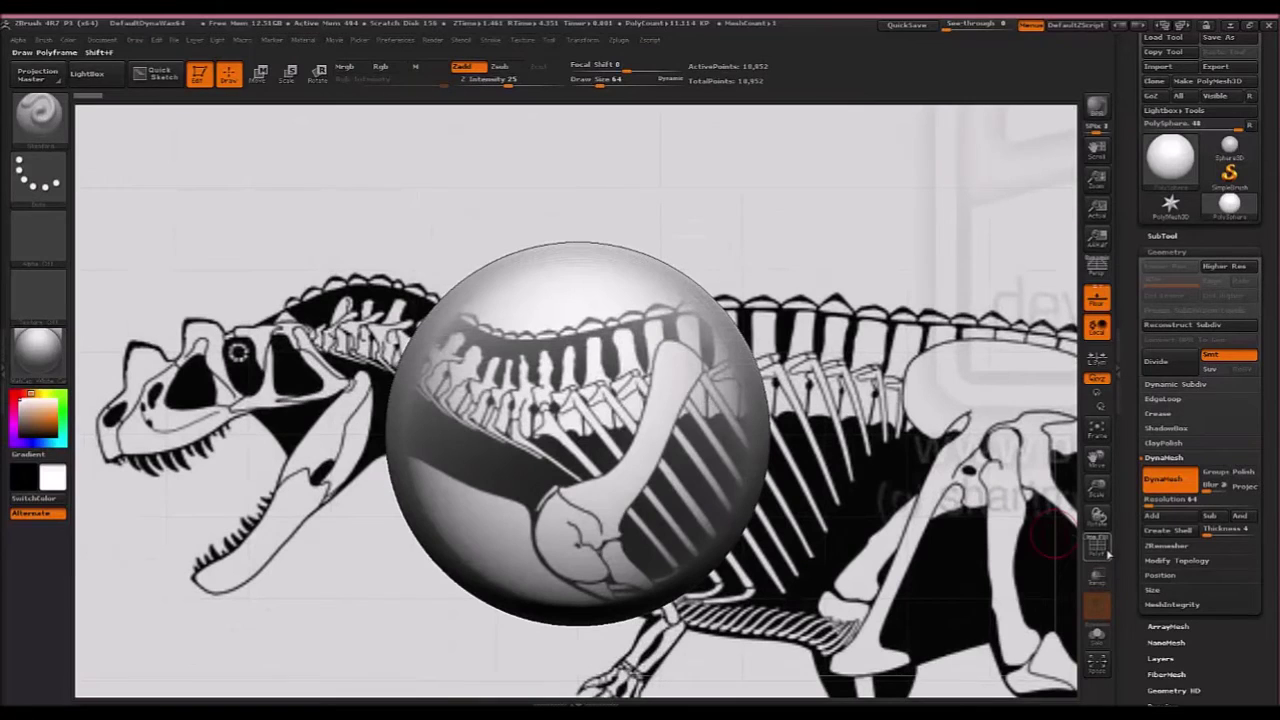
# - Show the PolyFrame wireframe on the sphere and hide the floor grid together with its reference image
pyautogui.click(1098, 547)
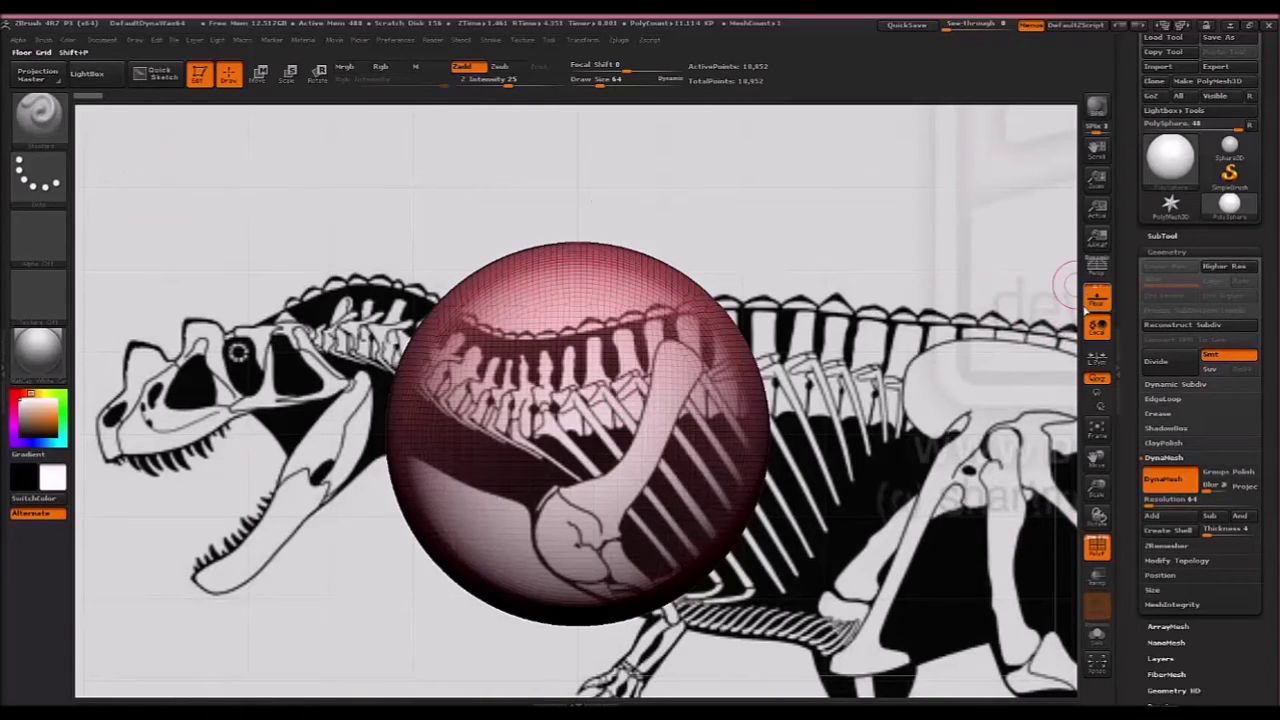
pyautogui.click(1092, 302)
pyautogui.click(372, 265)
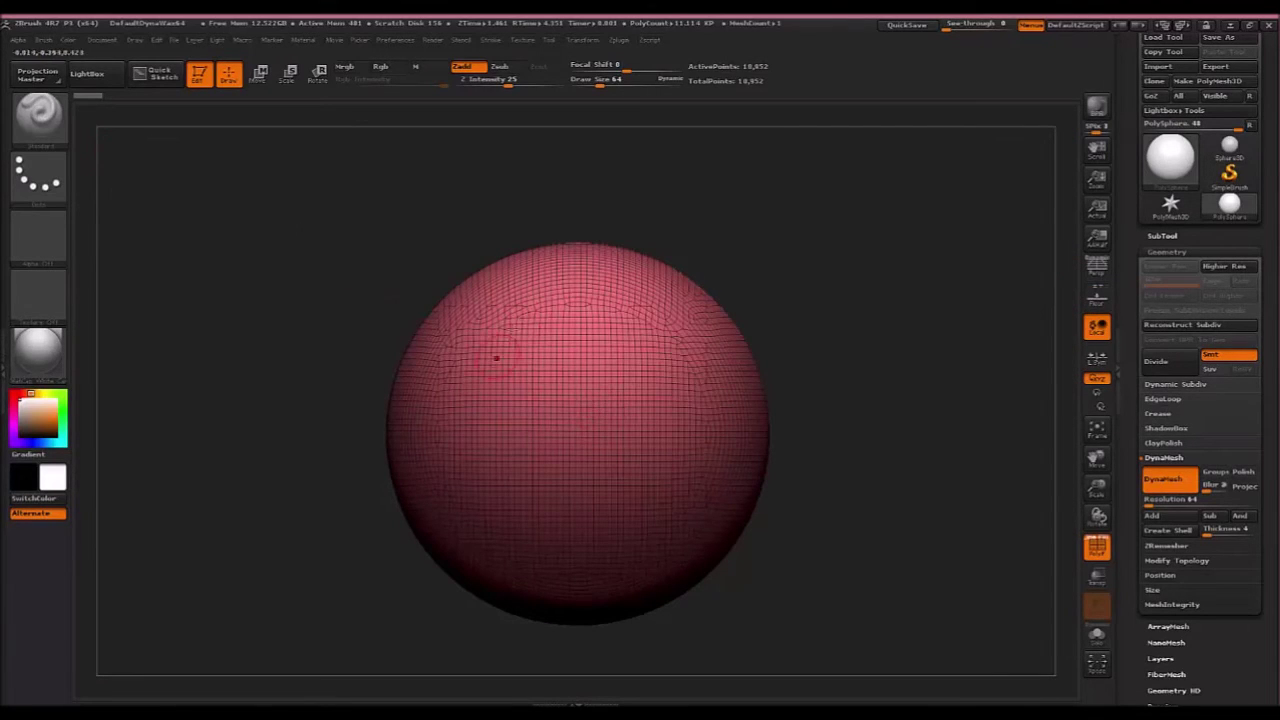
pyautogui.keyDown('ctrl'); pyautogui.moveTo(515, 311); pyautogui.dragTo(565, 345, button='right'); pyautogui.keyUp('ctrl')
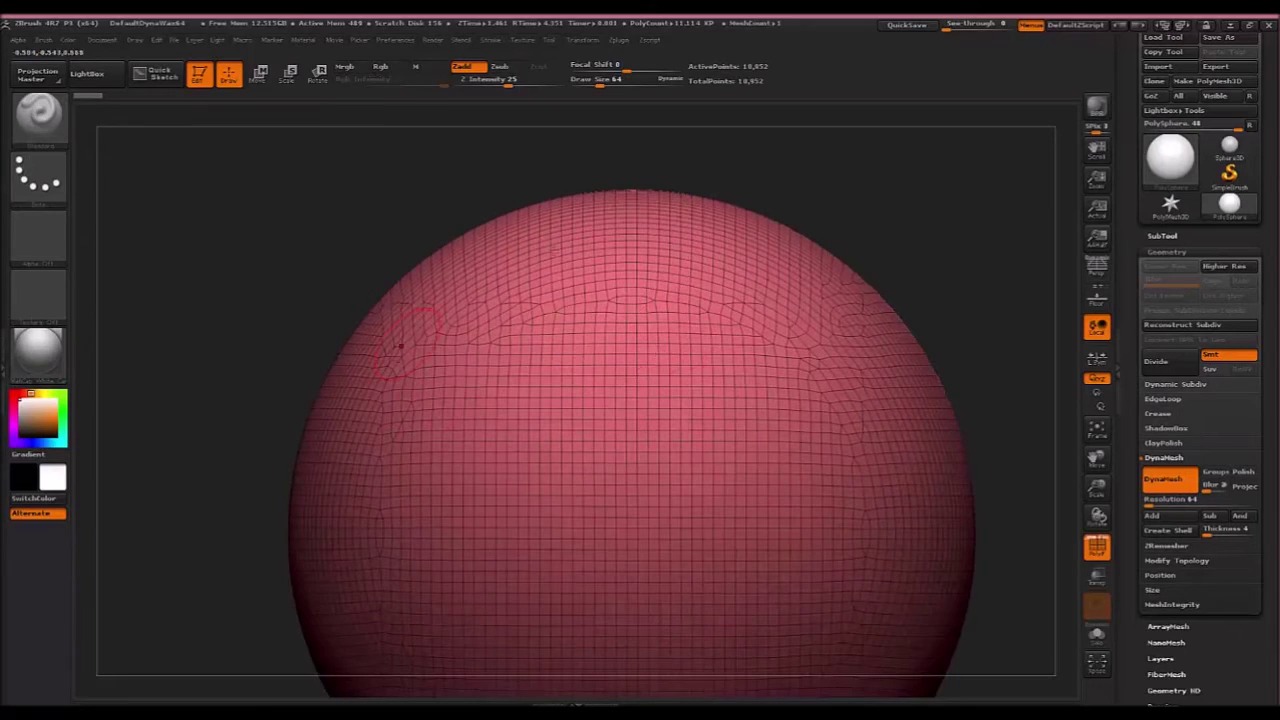
pyautogui.keyDown('ctrl'); pyautogui.moveTo(645, 422); pyautogui.dragTo(430, 280, button='right'); pyautogui.keyUp('ctrl')
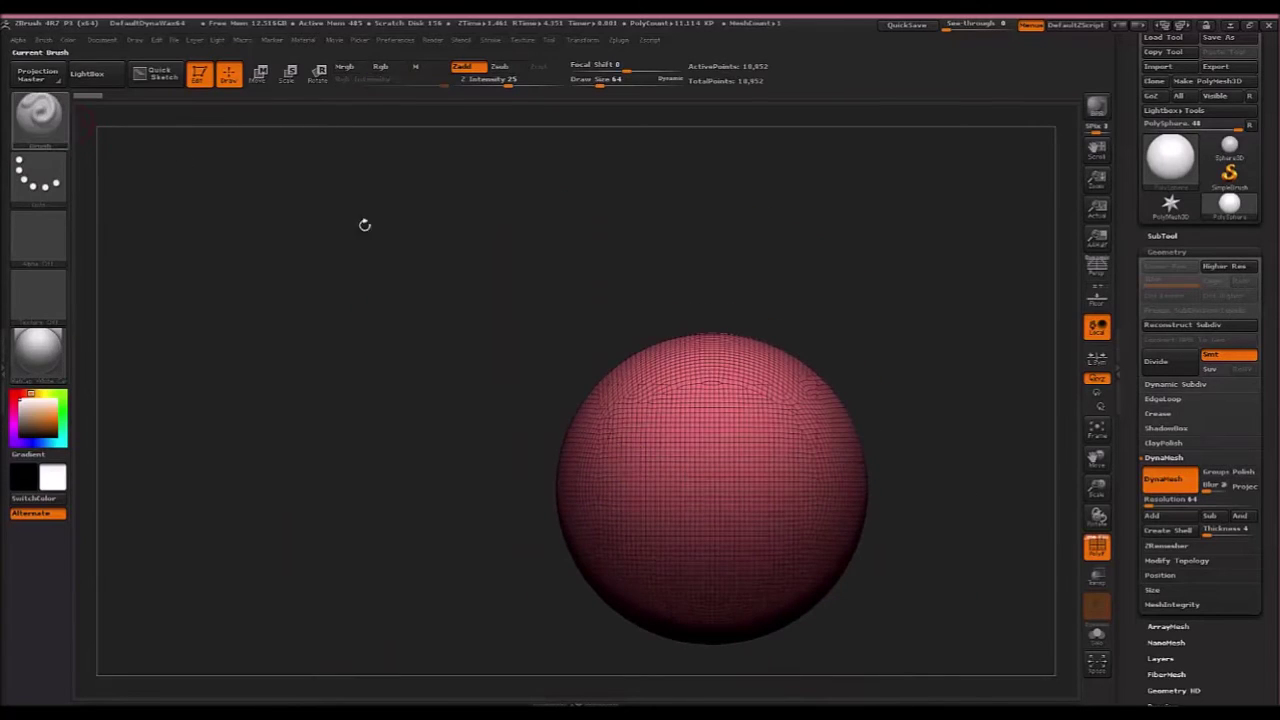
# - Enlarge the Standard brush's draw size to about 200 and sculpt a rounded bump on the sphere's upper front side
pyautogui.press(']')
pyautogui.press(']')
pyautogui.press(']')
pyautogui.press(']')
pyautogui.press(']')
pyautogui.press(']')
pyautogui.press(']')
pyautogui.press(']')
pyautogui.press(']')
pyautogui.press(']')
pyautogui.press(']')
pyautogui.press(']')
pyautogui.press(']')
pyautogui.press(']')
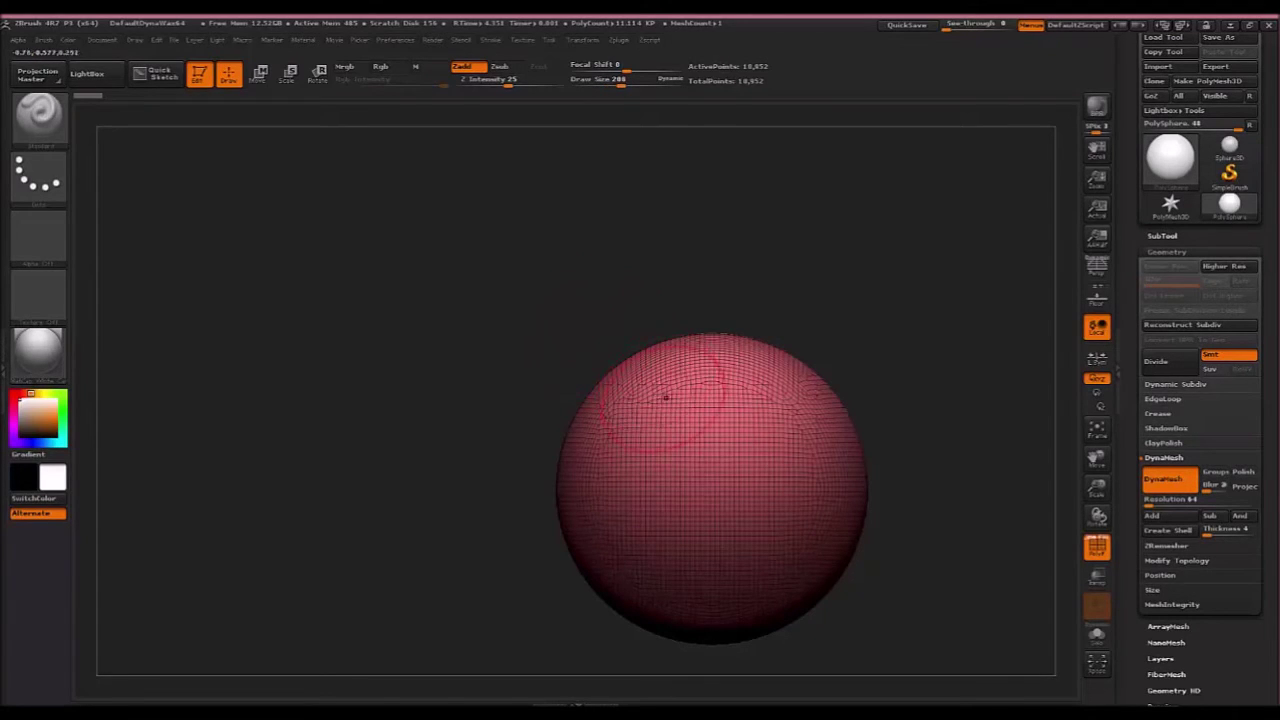
pyautogui.moveTo(664, 395)
pyautogui.mouseDown()
pyautogui.moveTo(588, 392)
pyautogui.moveTo(638, 372)
pyautogui.moveTo(612, 378)
pyautogui.moveTo(634, 388)
pyautogui.moveTo(618, 365)
pyautogui.moveTo(622, 382)
pyautogui.mouseUp()
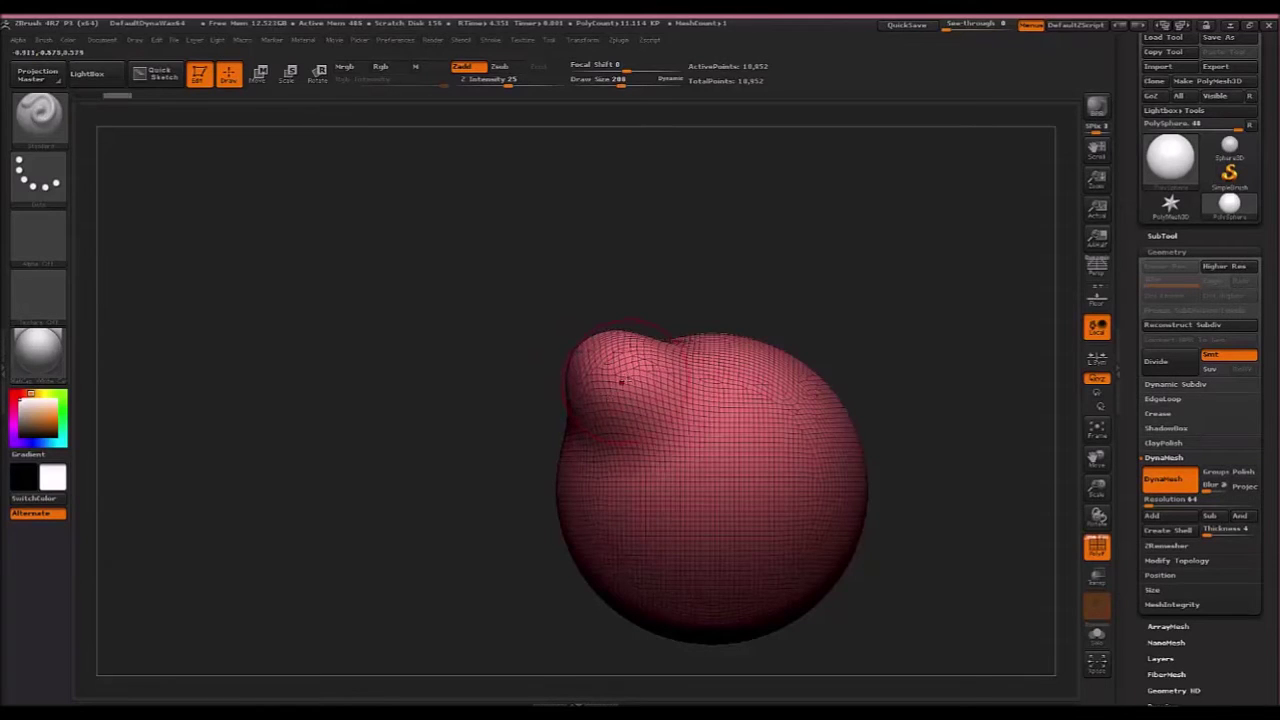
# - Pull the bump outward into a long, bent horn with the Move brush
pyautogui.click(38, 112)
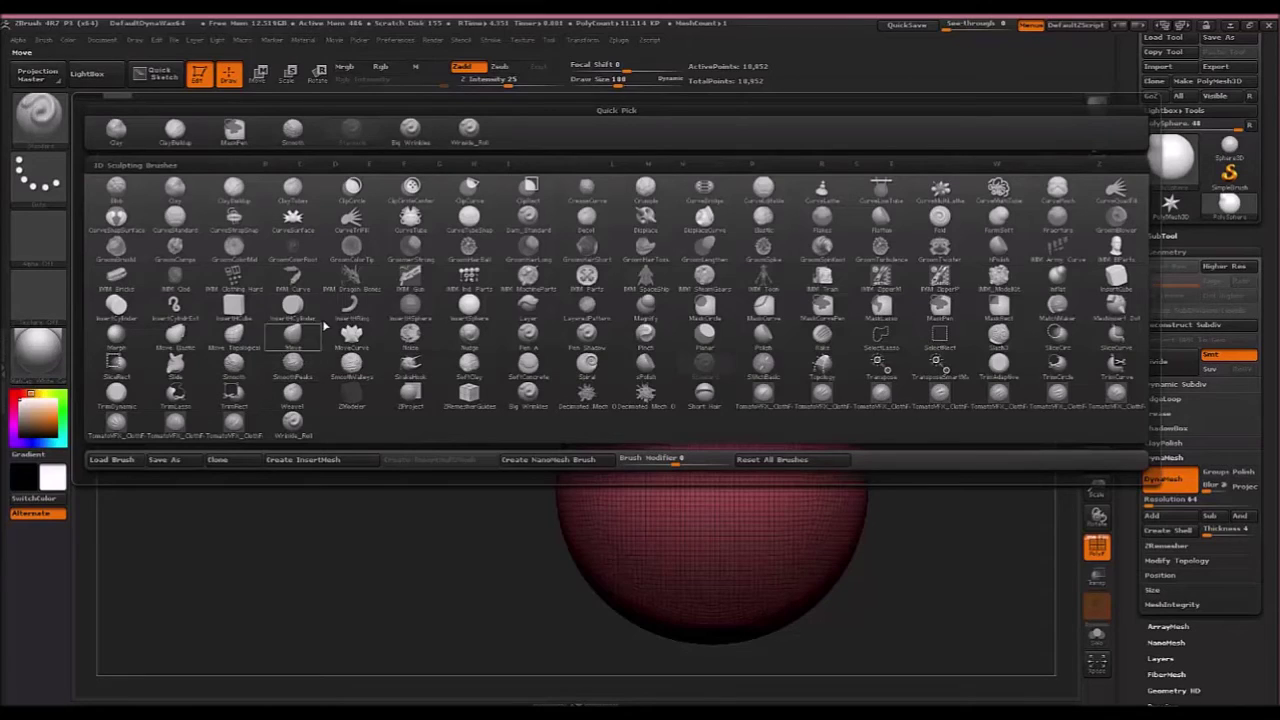
pyautogui.click(292, 333)
pyautogui.moveTo(590, 349)
pyautogui.mouseDown()
pyautogui.moveTo(471, 243)
pyautogui.moveTo(300, 143)
pyautogui.moveTo(192, 190)
pyautogui.moveTo(186, 262)
pyautogui.moveTo(200, 320)
pyautogui.moveTo(220, 300)
pyautogui.mouseUp()
# - Remesh the stretched model with DynaMesh at resolution 64 to redistribute the polygons along the pulled horn
pyautogui.press('ctrl')
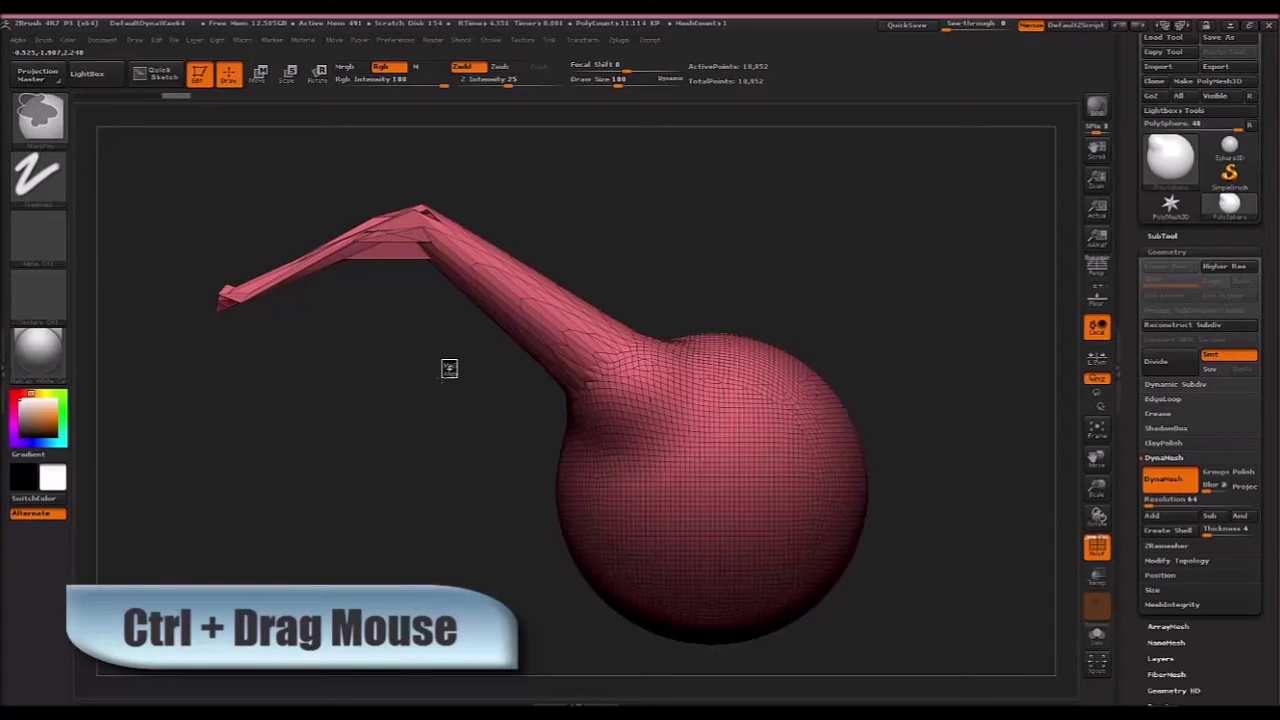
pyautogui.keyDown('ctrl'); pyautogui.moveTo(449, 369); pyautogui.dragTo(382, 443); pyautogui.keyUp('ctrl')
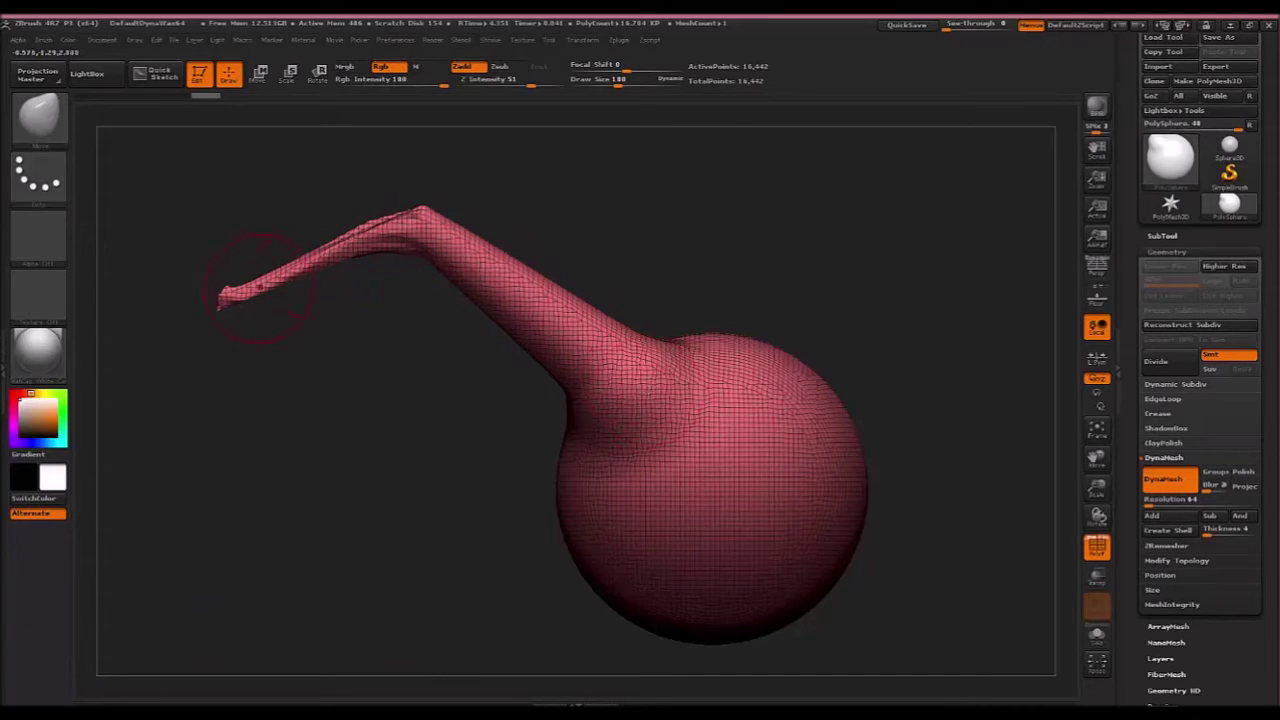
pyautogui.moveTo(262, 288)
pyautogui.mouseDown()
pyautogui.moveTo(299, 505)
pyautogui.moveTo(274, 509)
pyautogui.moveTo(320, 463)
pyautogui.moveTo(371, 446)
pyautogui.moveTo(353, 390)
pyautogui.mouseUp()
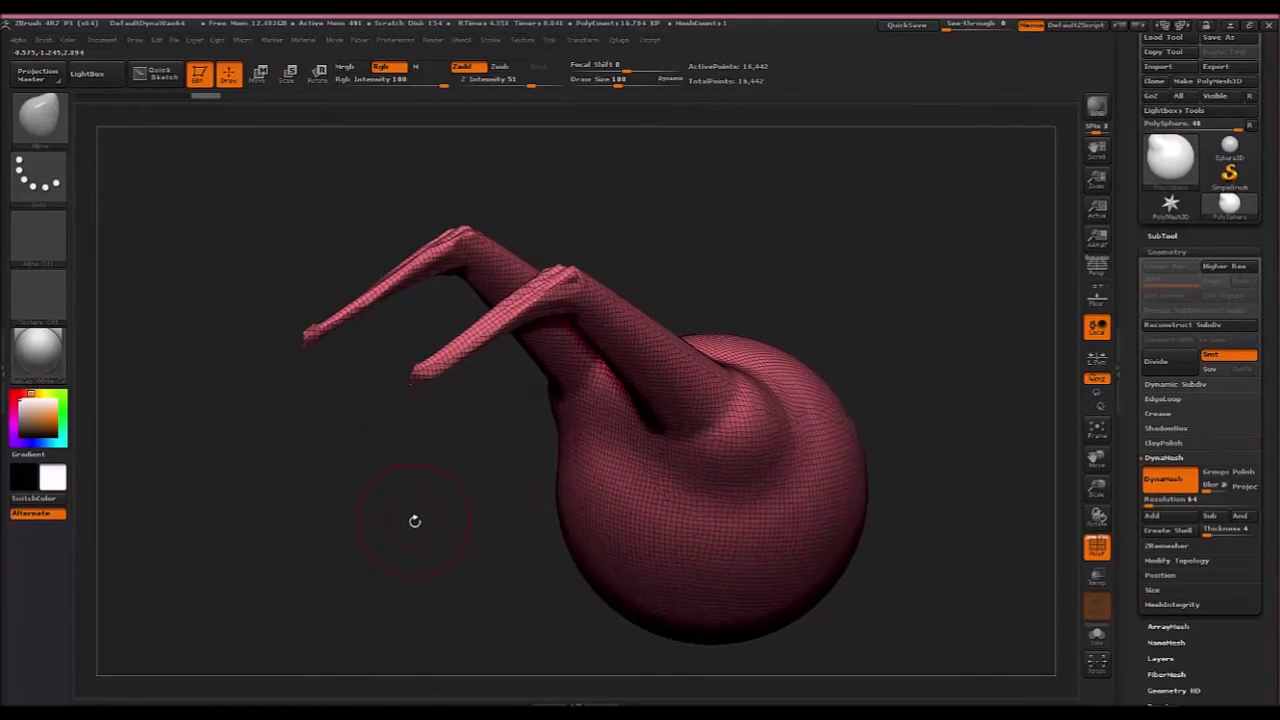
# - Undo the remesh and all horn sculpting strokes to restore the plain sphere
pyautogui.moveTo(414, 521); pyautogui.dragTo(410, 514)
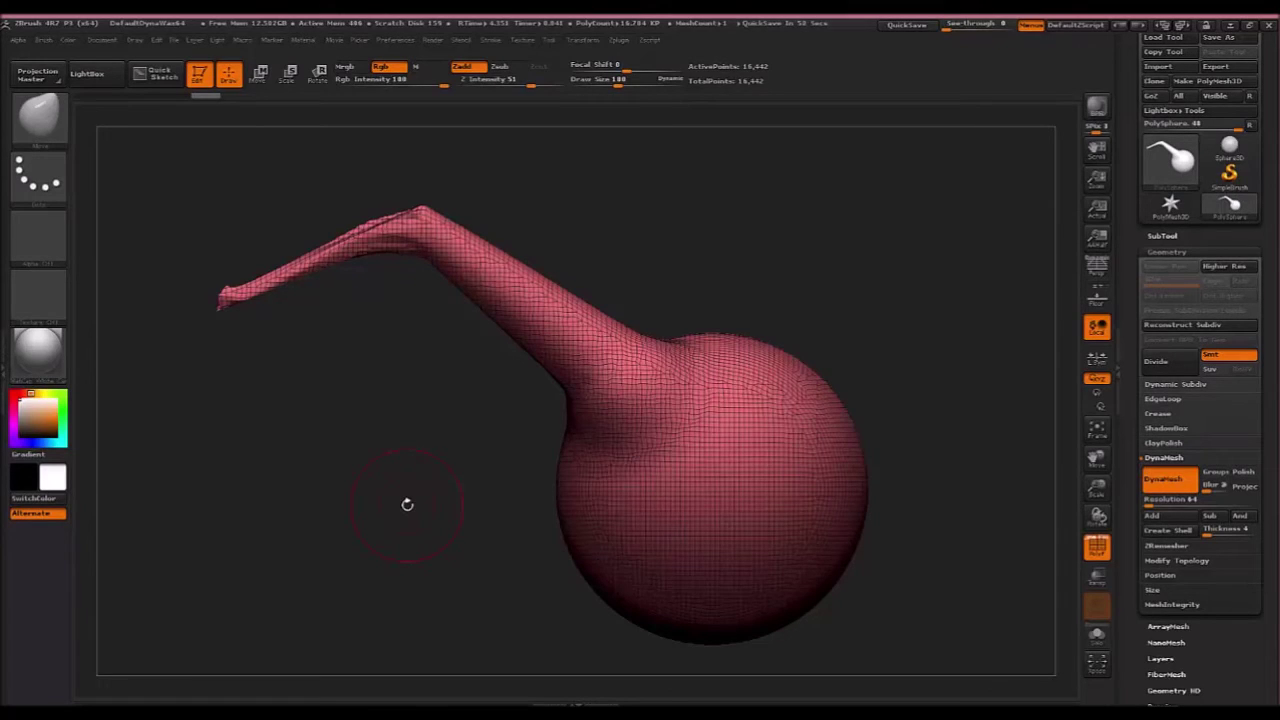
pyautogui.hotkey('ctrl', 'z')
pyautogui.hotkey('ctrl', 'z')
pyautogui.hotkey('ctrl', 'z')
pyautogui.hotkey('ctrl', 'z')
pyautogui.hotkey('ctrl', 'z')
pyautogui.hotkey('ctrl', 'z')
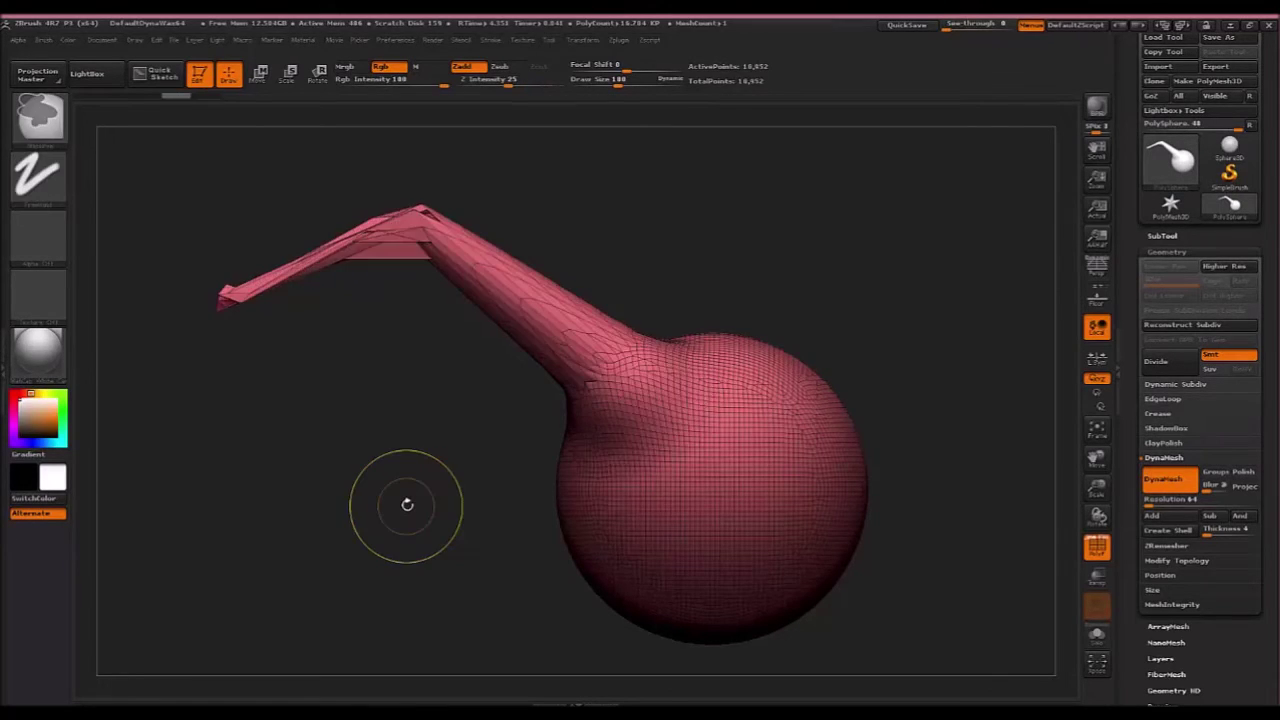
pyautogui.hotkey('ctrl', 'z')
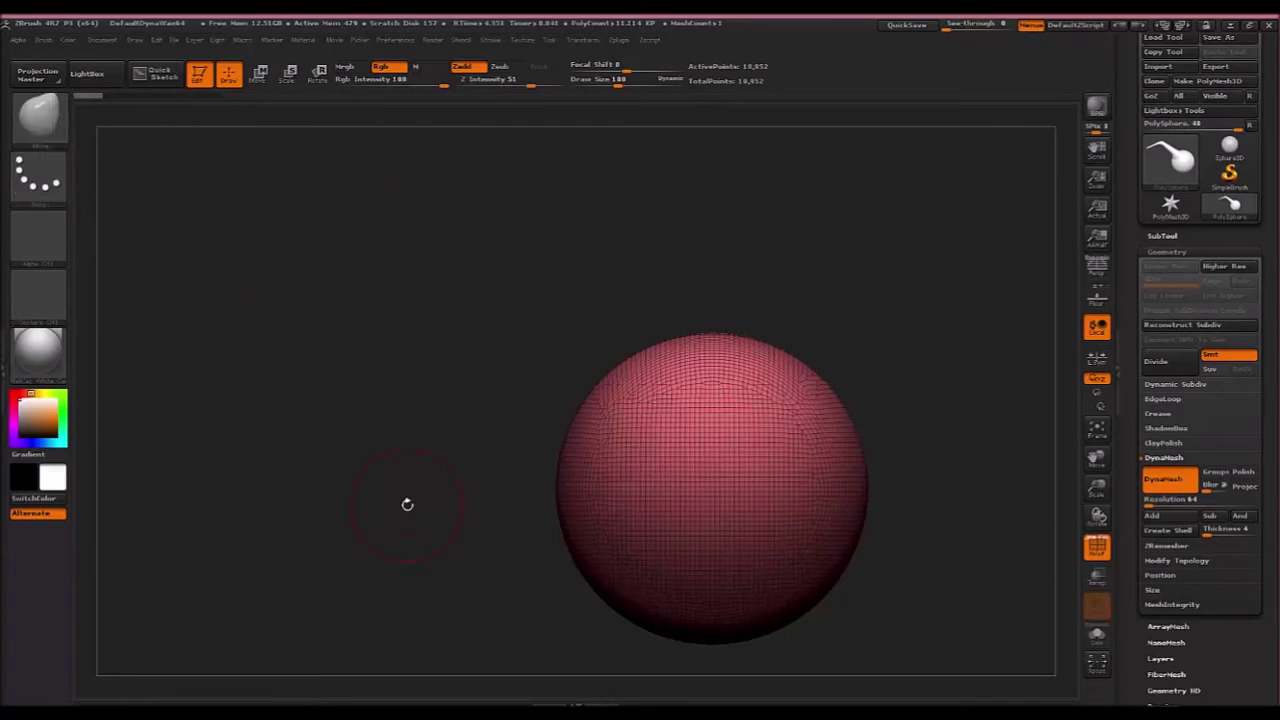
# - Show the floor grid with the skeletal reference again and turn off the PolyFrame wireframe
pyautogui.click(1097, 297)
pyautogui.click(1100, 550)
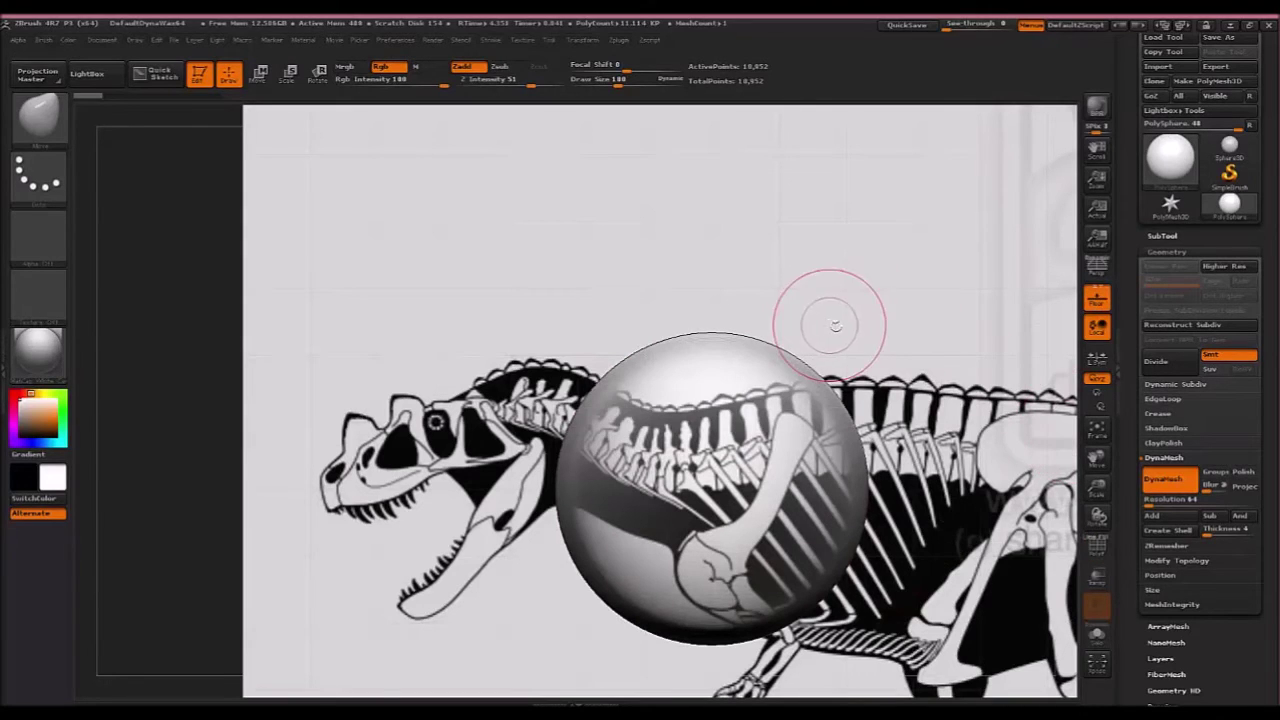
pyautogui.moveTo(906, 590)
pyautogui.keyDown('alt'); pyautogui.mouseDown()
pyautogui.moveTo(949, 519)
pyautogui.moveTo(997, 541)
pyautogui.mouseUp(); pyautogui.keyUp('alt')
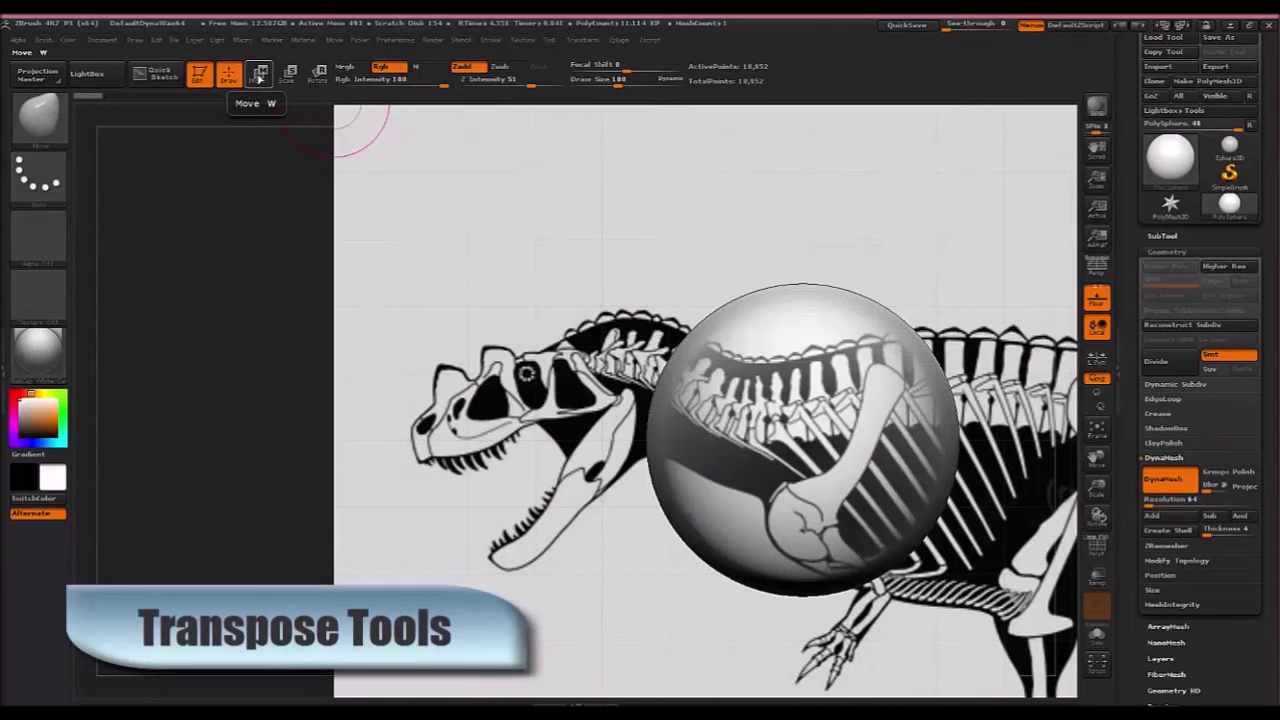
# - Activate Transpose Move and draw a horizontal action line about 1.53 units long from the sphere past the skull's snout
pyautogui.click(259, 76)
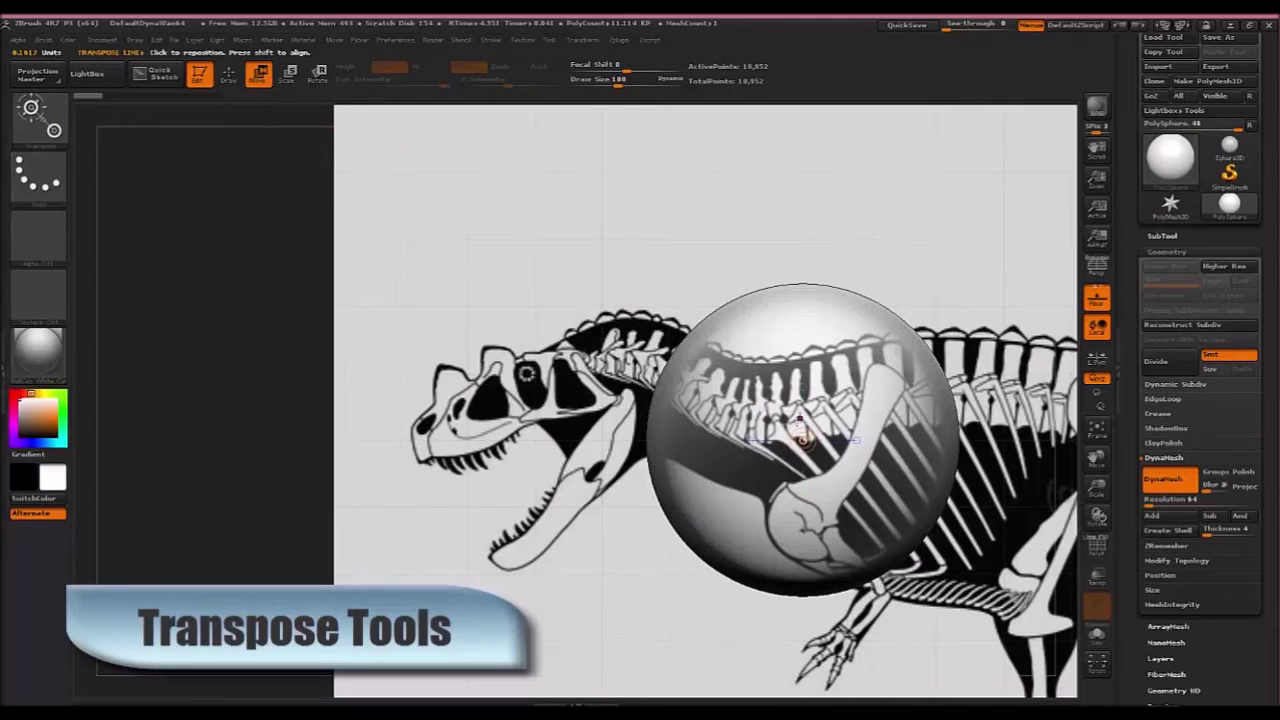
pyautogui.moveTo(743, 393); pyautogui.dragTo(348, 393)
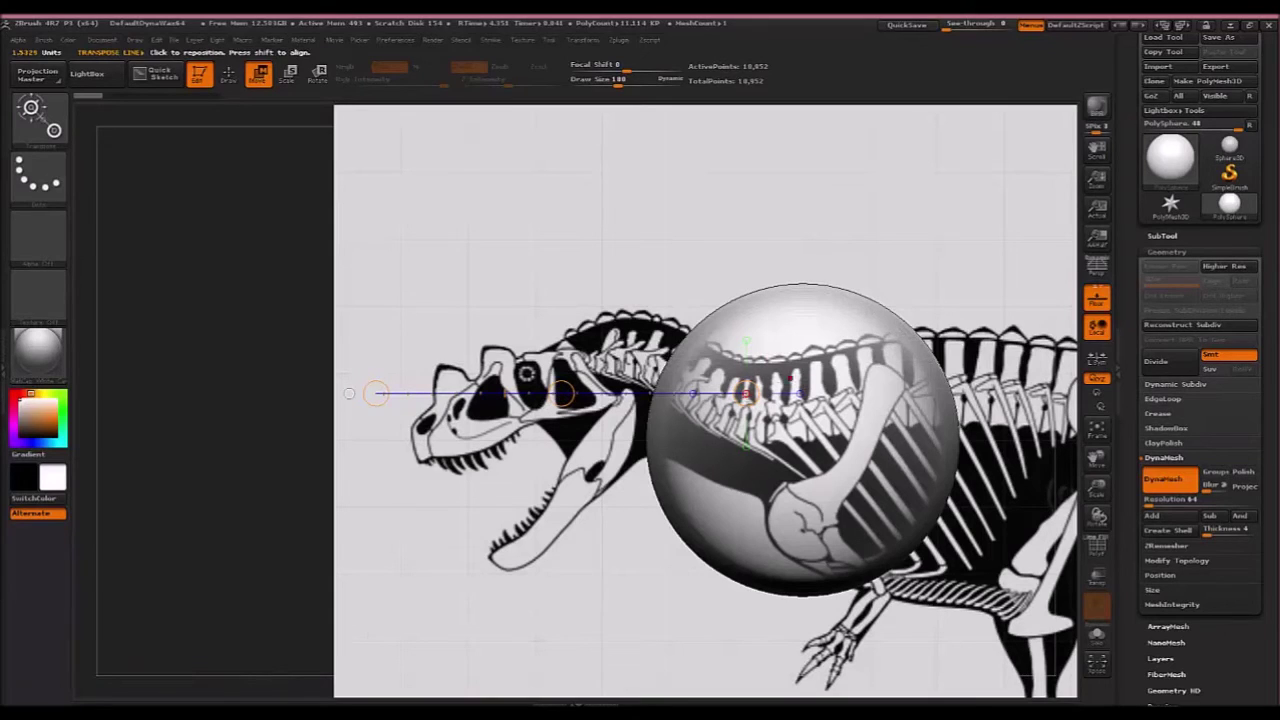
# - Try to stretch the sphere lengthwise with the Transpose line's end points, and undo the stretch
pyautogui.moveTo(746, 393); pyautogui.dragTo(626, 428)
pyautogui.moveTo(375, 393); pyautogui.dragTo(277, 403)
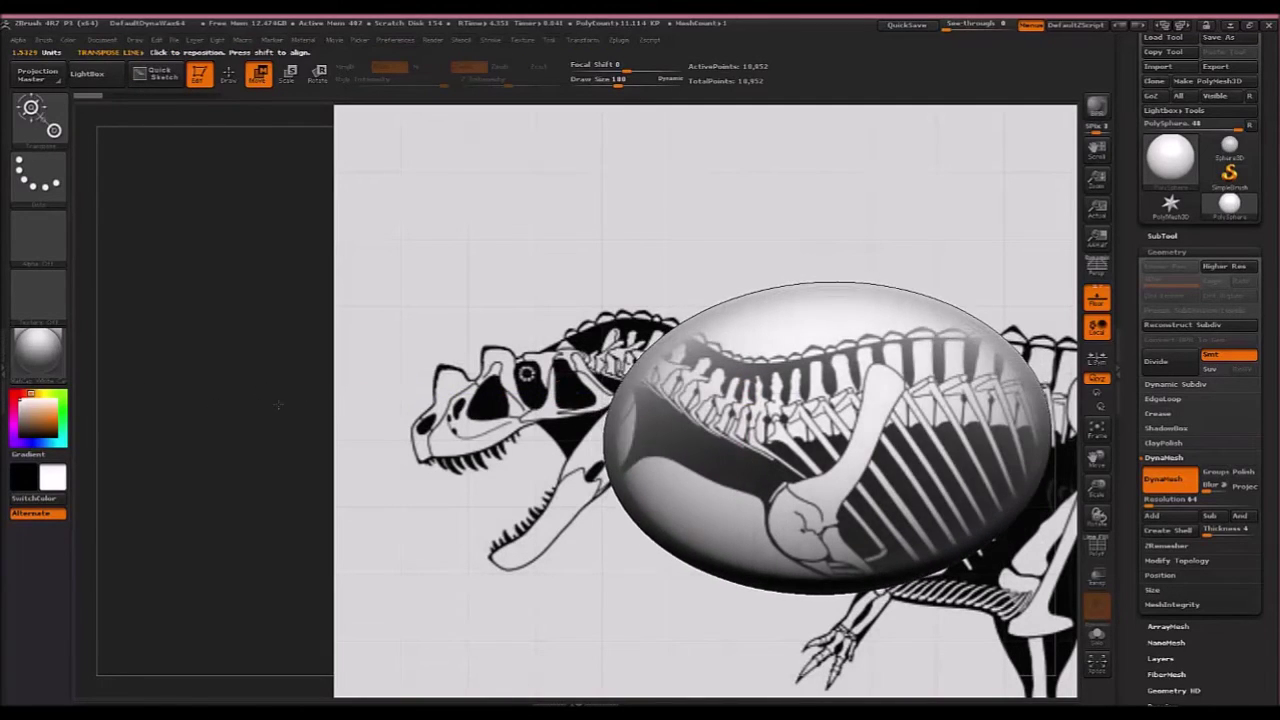
pyautogui.hotkey('ctrl', 'z')
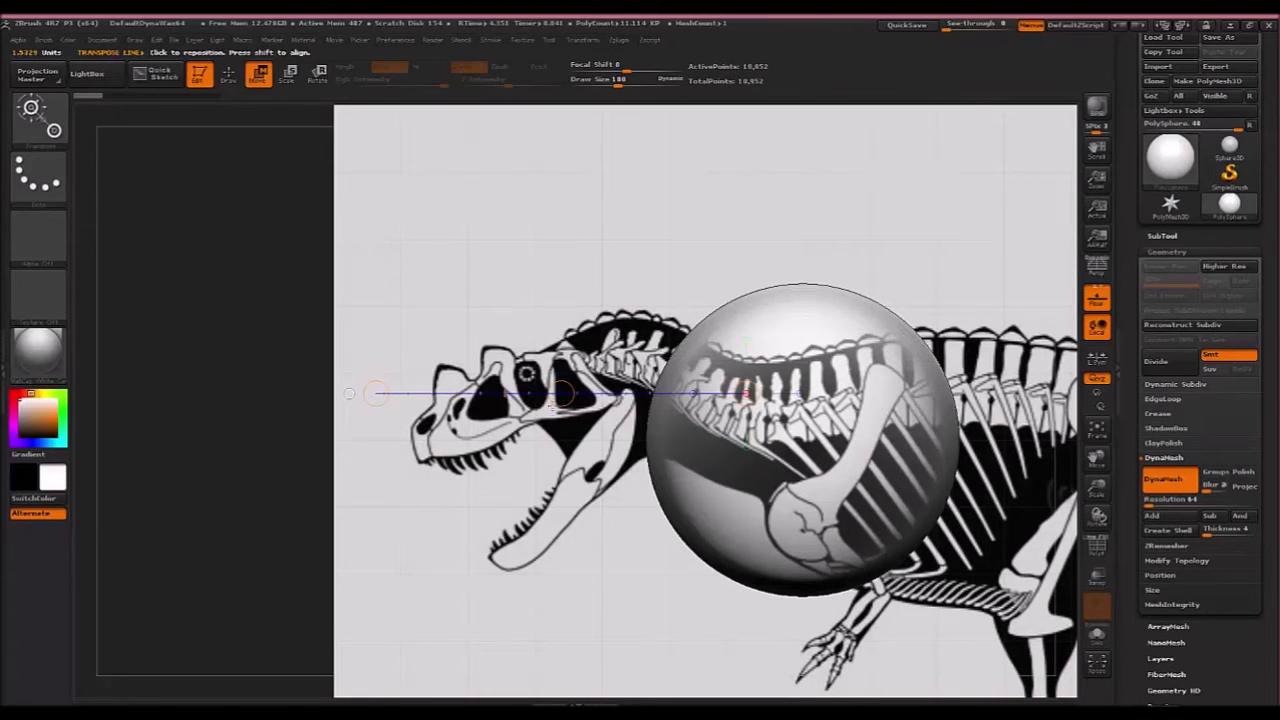
# - Move the sphere over the reference skull and scale it down slightly with the Transpose line
pyautogui.moveTo(561, 392); pyautogui.dragTo(358, 356)
pyautogui.click(287, 75)
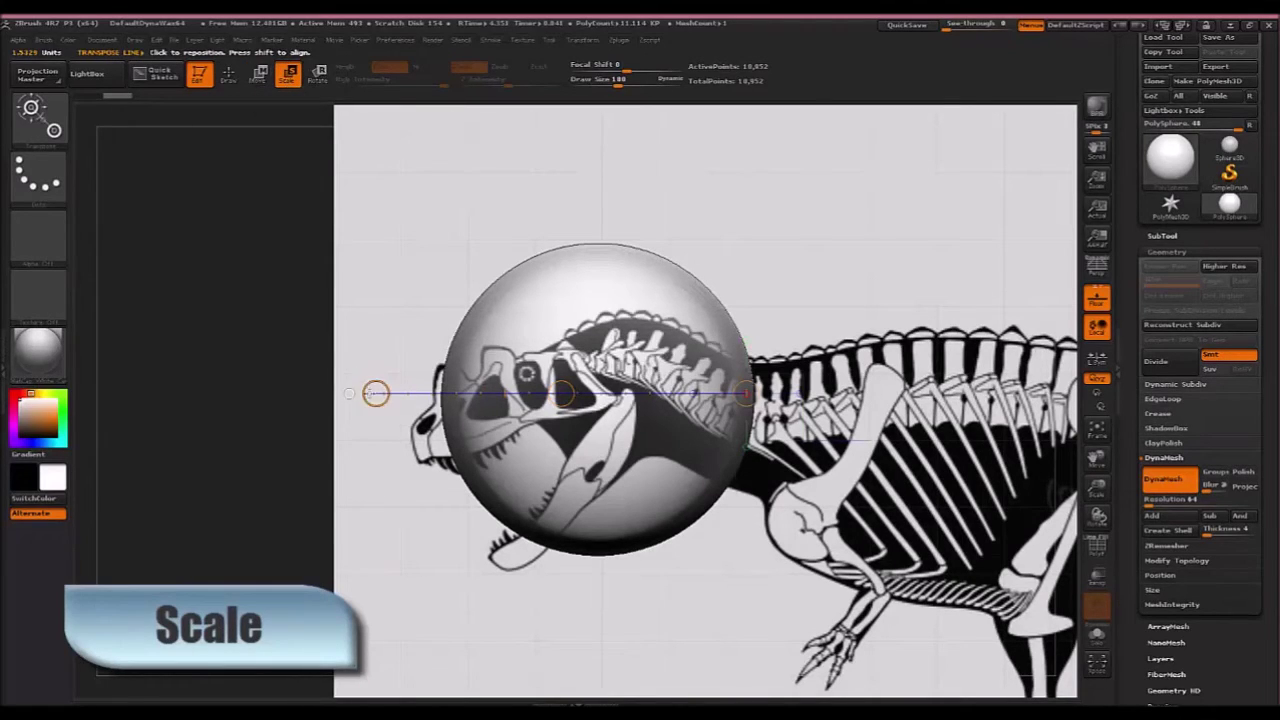
pyautogui.moveTo(375, 393); pyautogui.dragTo(410, 394)
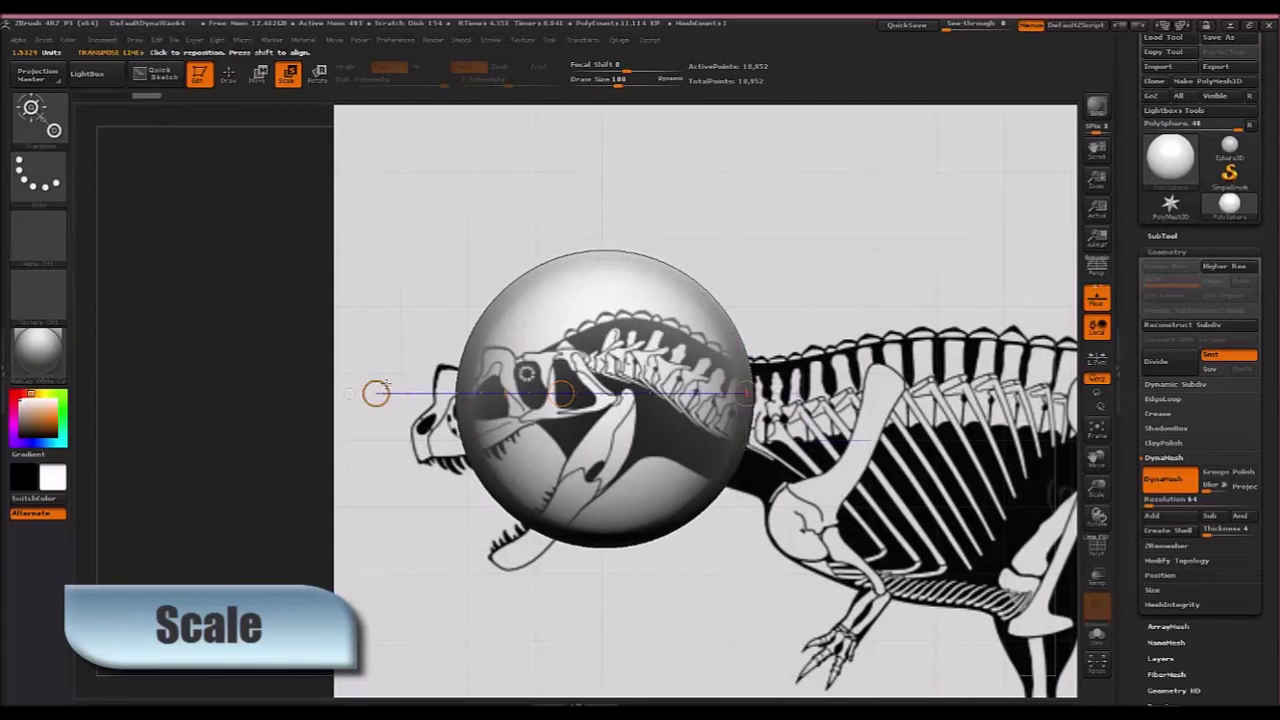
# - Try a non-uniform scale on the sphere, undo it, and scale the sphere uniformly to about half its size
pyautogui.moveTo(561, 393); pyautogui.dragTo(683, 374)
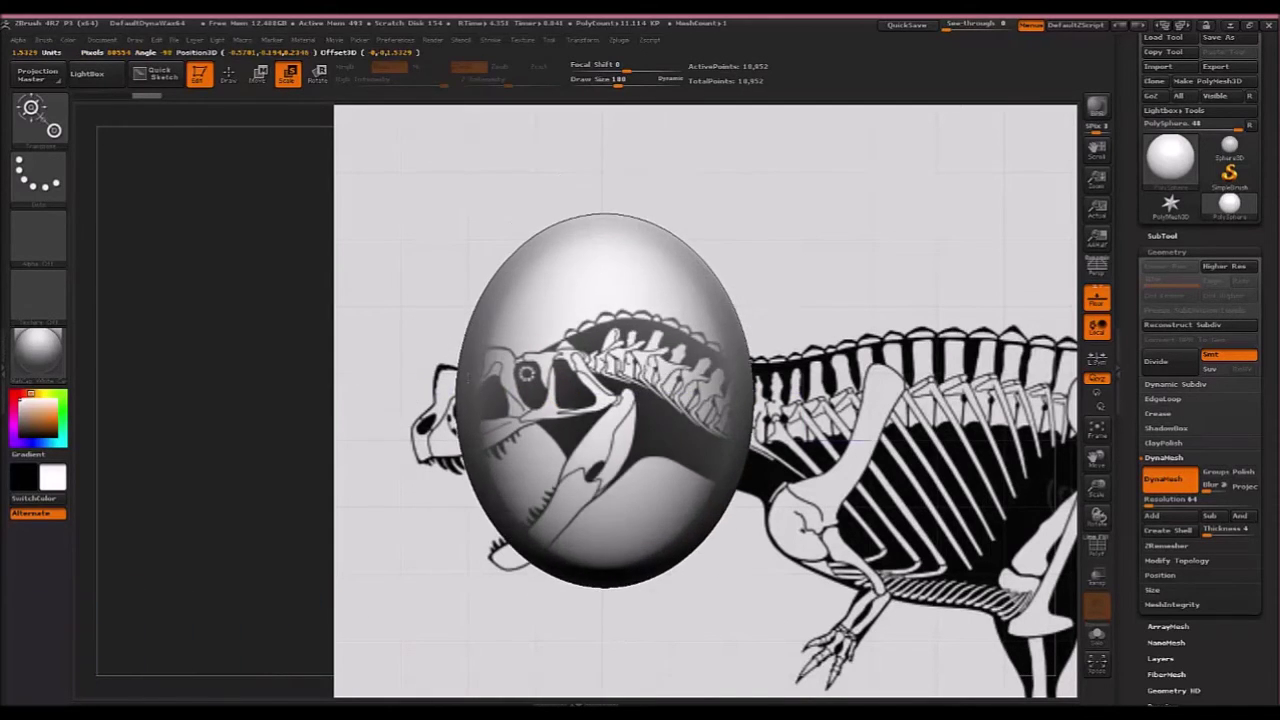
pyautogui.hotkey('ctrl', 'z')
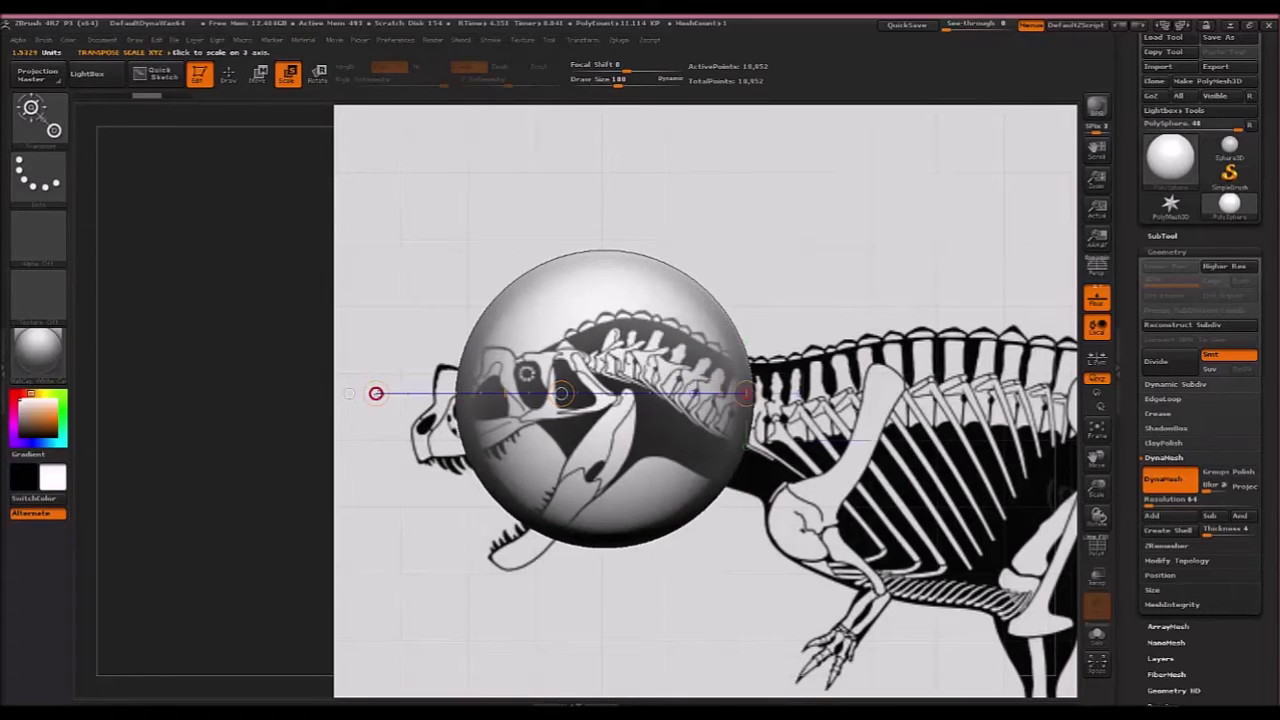
pyautogui.moveTo(376, 393); pyautogui.dragTo(714, 396)
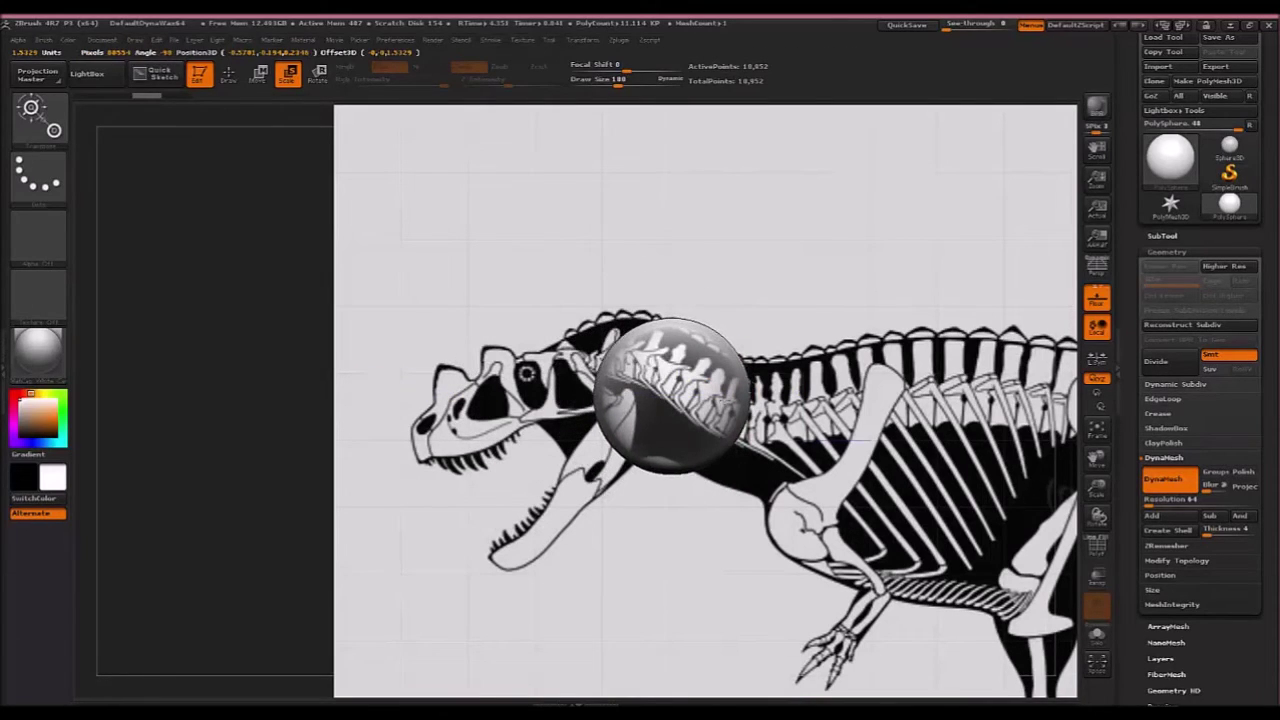
# - Move the small sphere onto the back of the reference skull with Transpose Move and return to Draw mode
pyautogui.click(257, 76)
pyautogui.moveTo(562, 393); pyautogui.dragTo(500, 391)
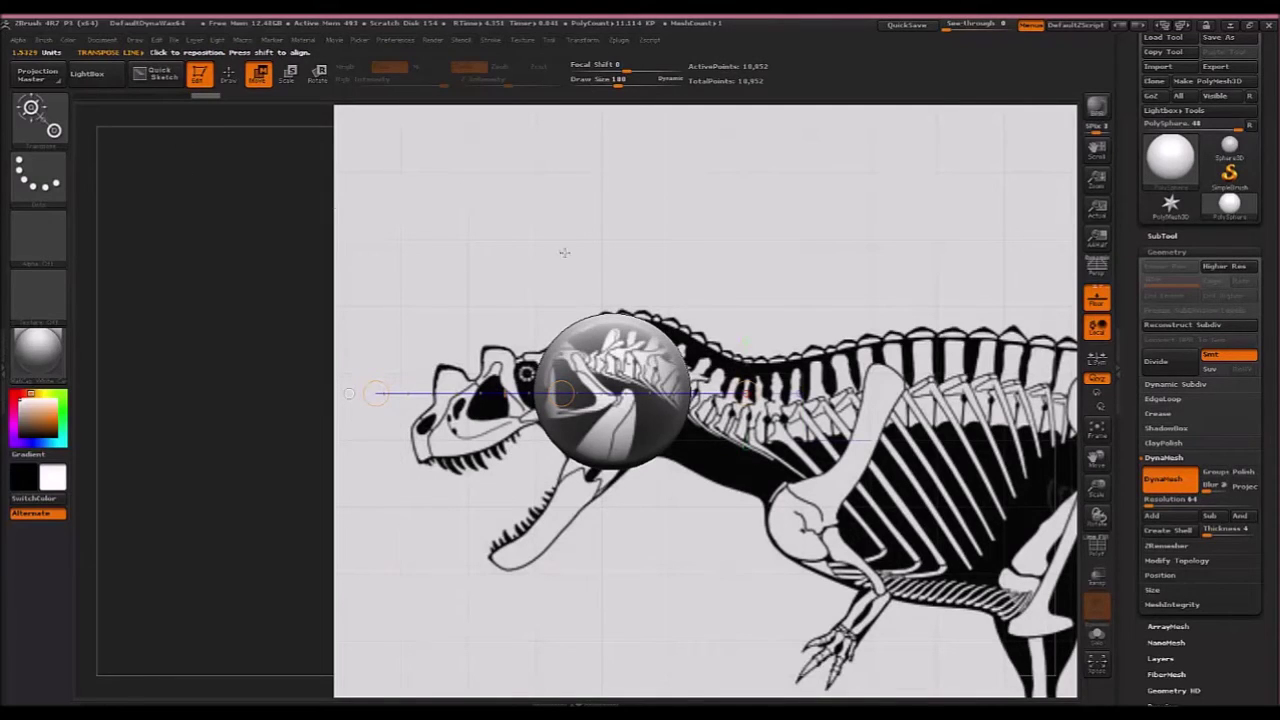
pyautogui.click(228, 74)
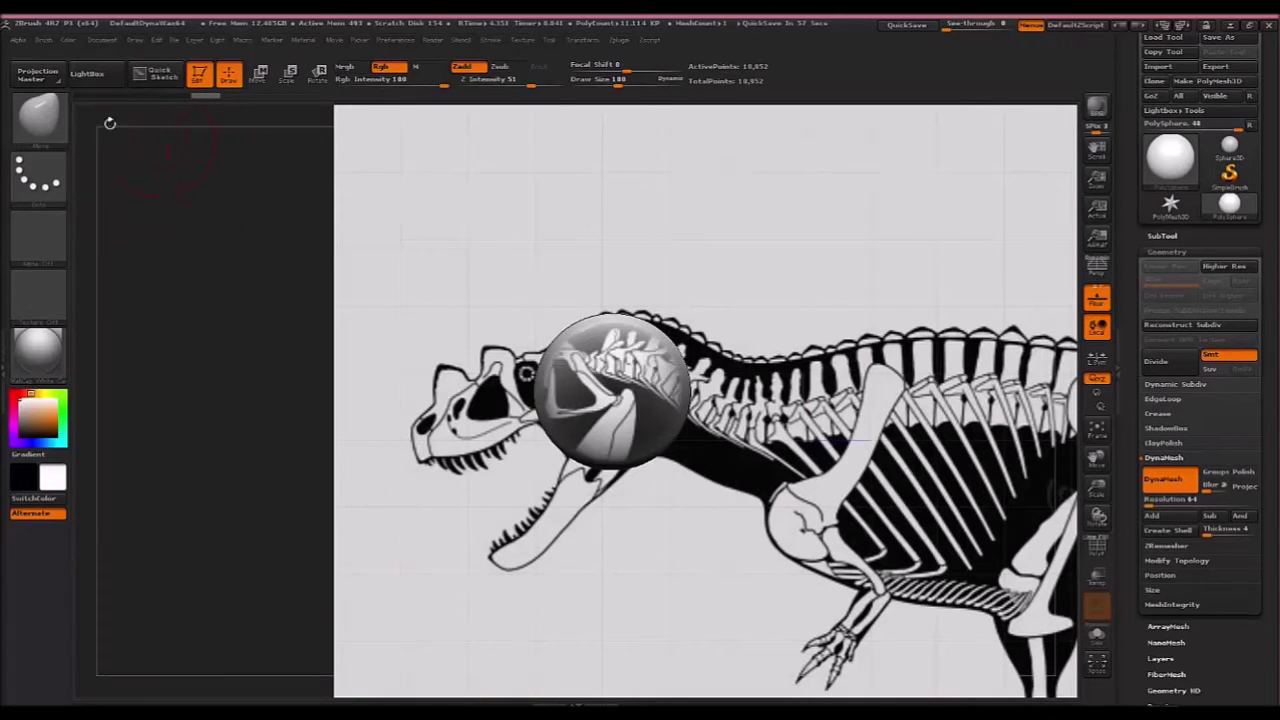
# - Look through the available sculpting brushes, including IMM MachineParts and Wrinkle_Roll, and keep the Move brush selected
pyautogui.click(57, 121)
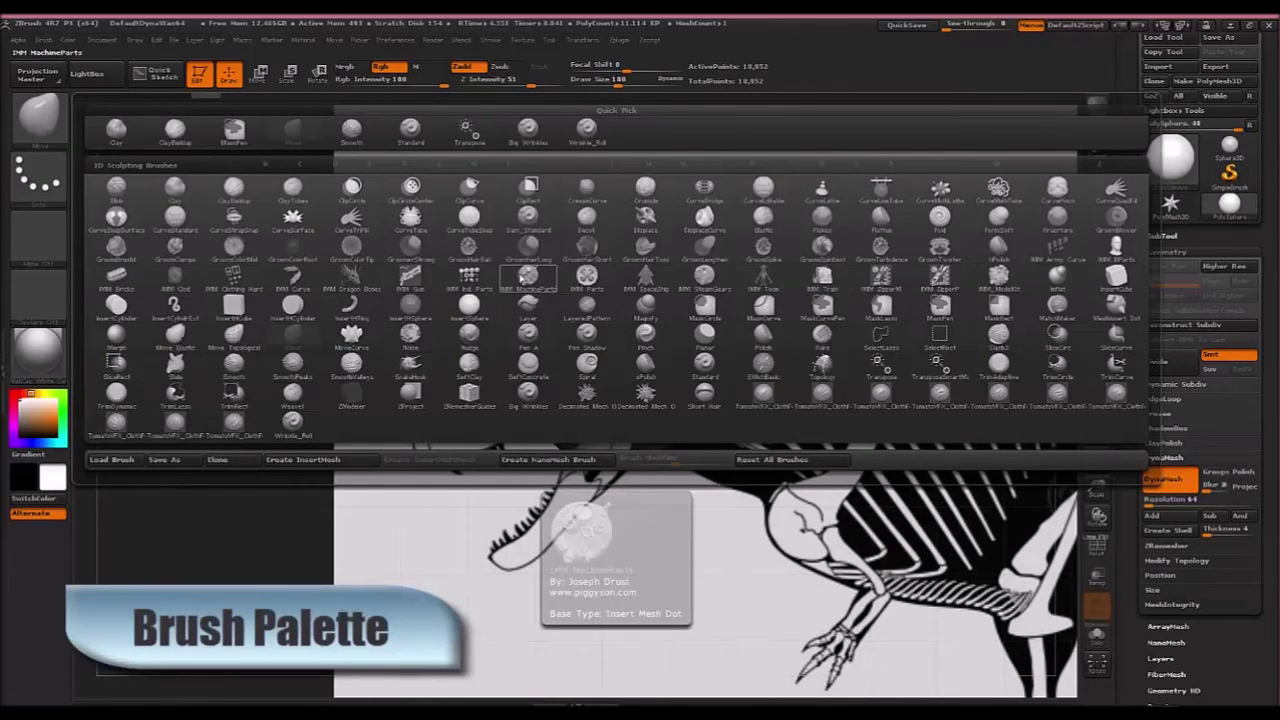
pyautogui.click(522, 280)
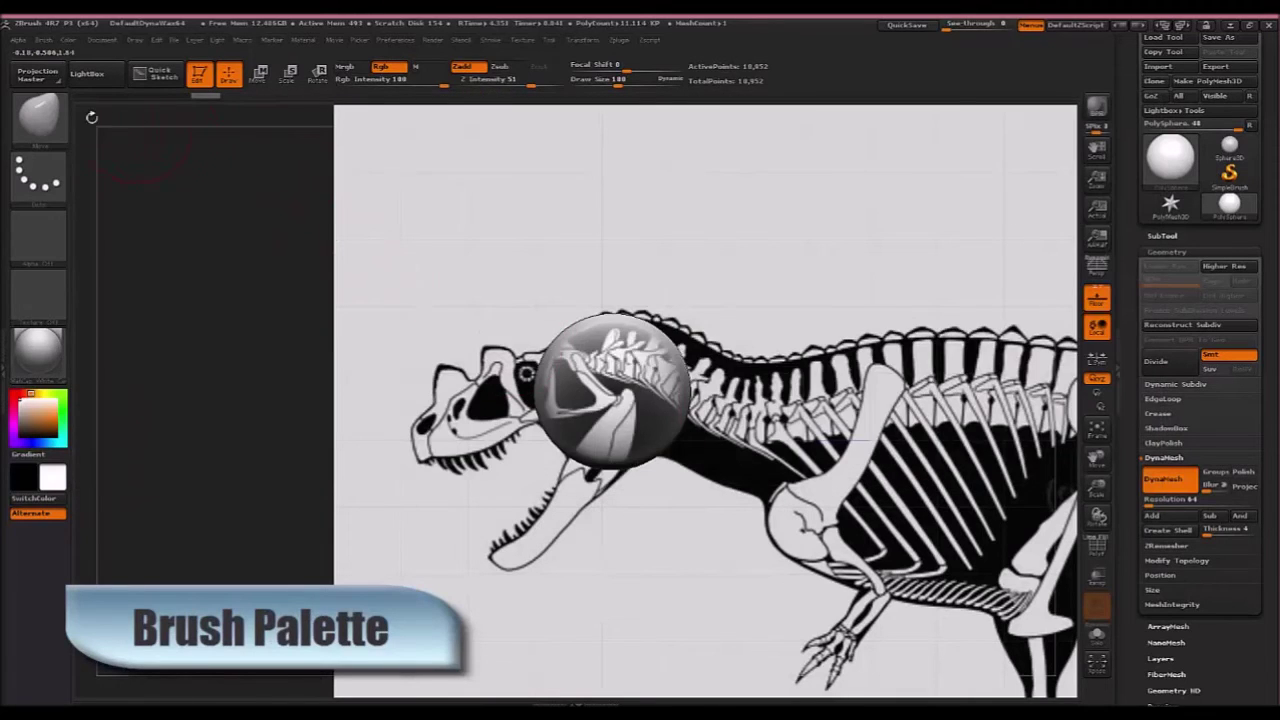
pyautogui.click(40, 118)
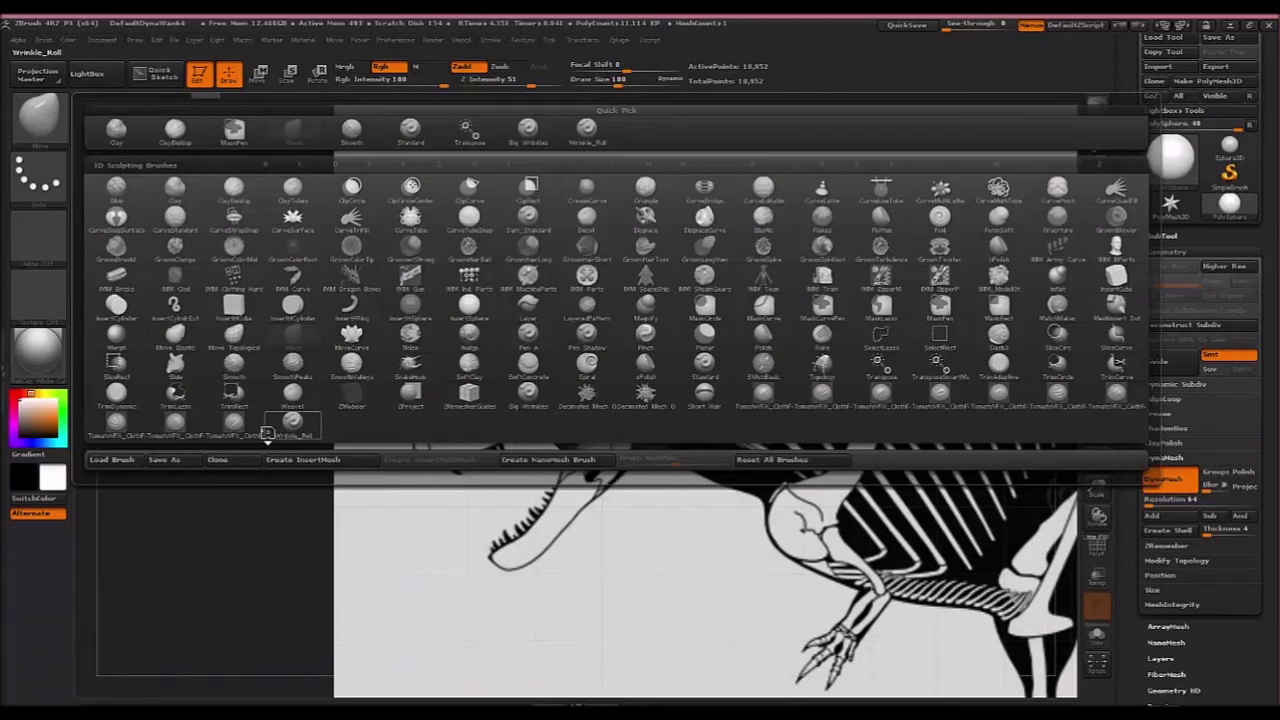
pyautogui.click(294, 430)
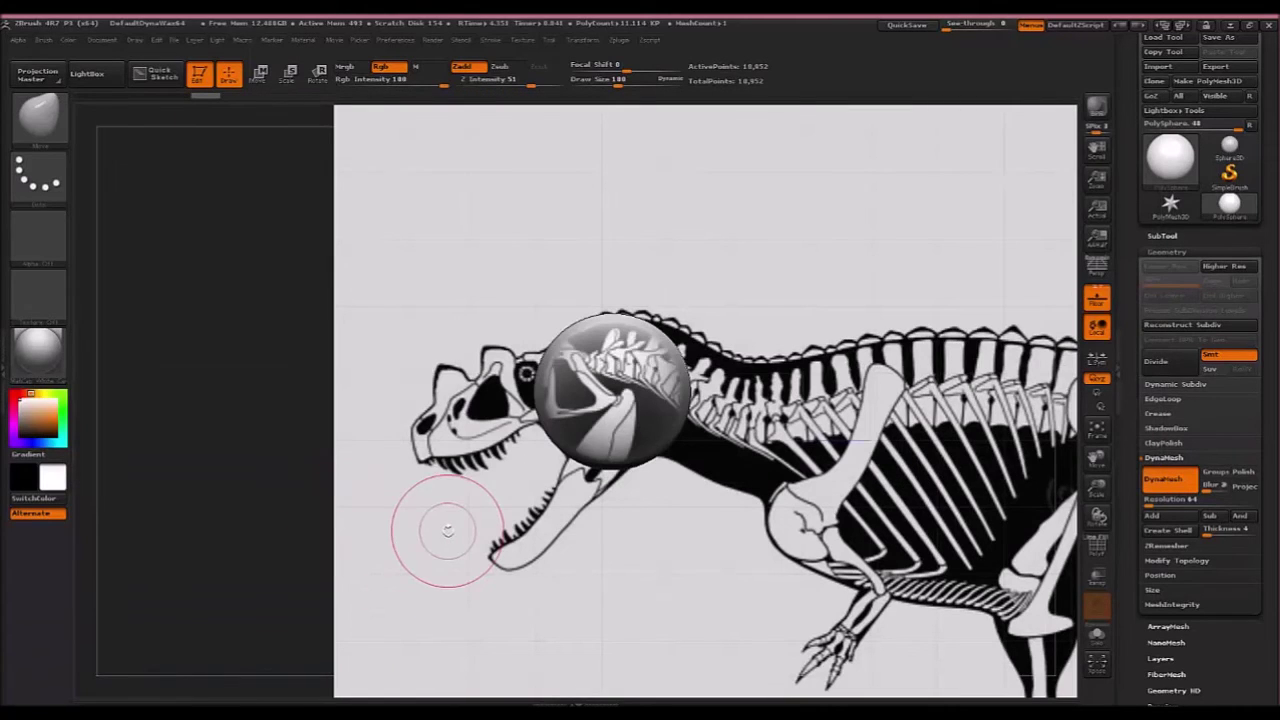
pyautogui.click(38, 115)
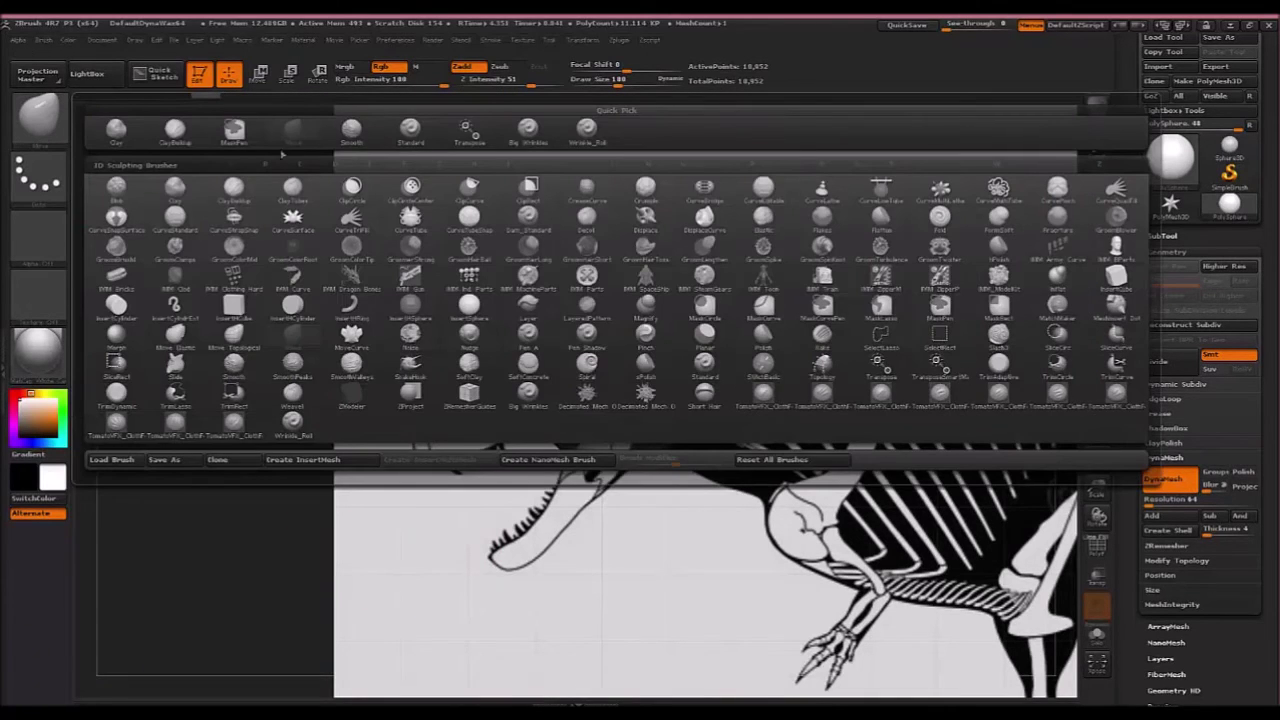
pyautogui.click(305, 137)
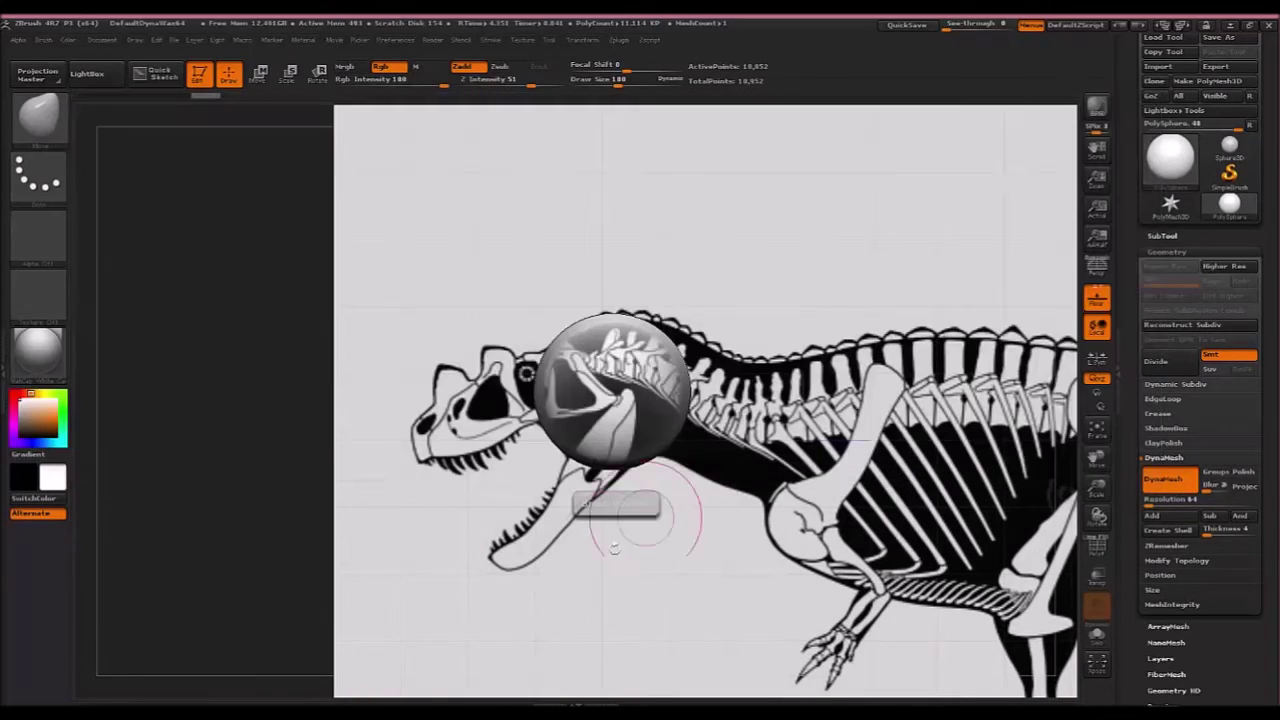
pyautogui.click(40, 125)
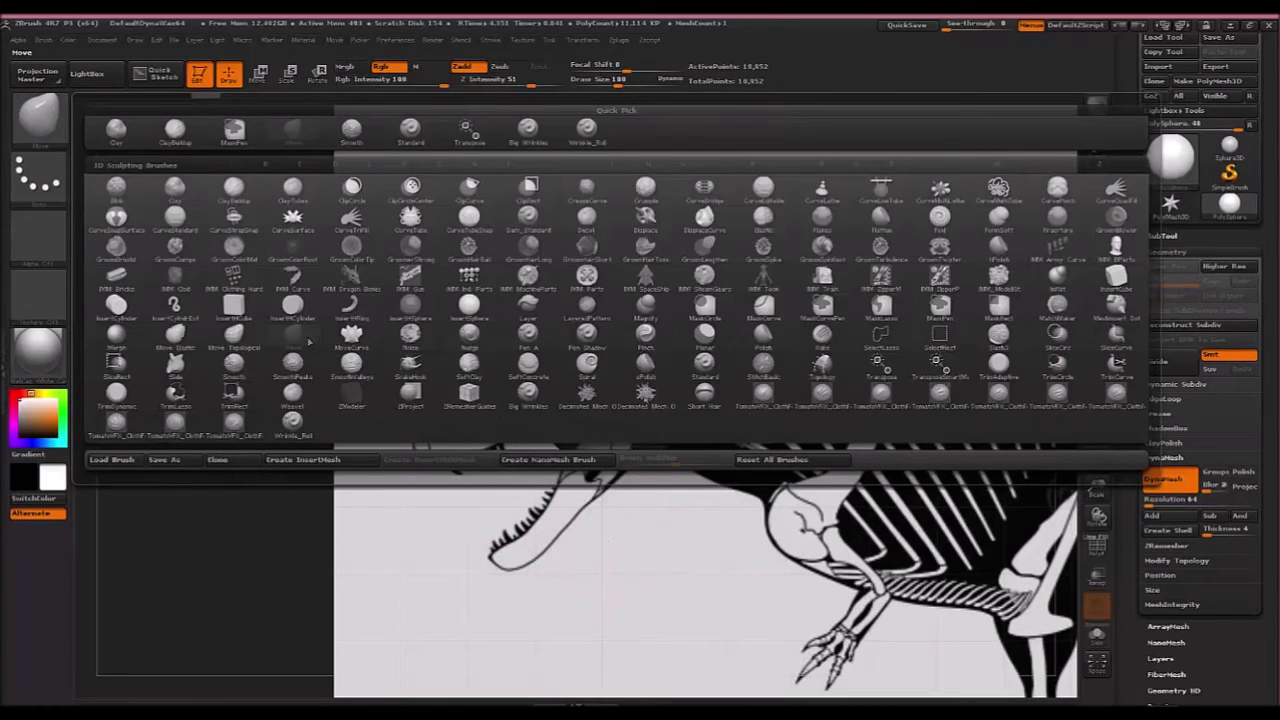
pyautogui.click(298, 133)
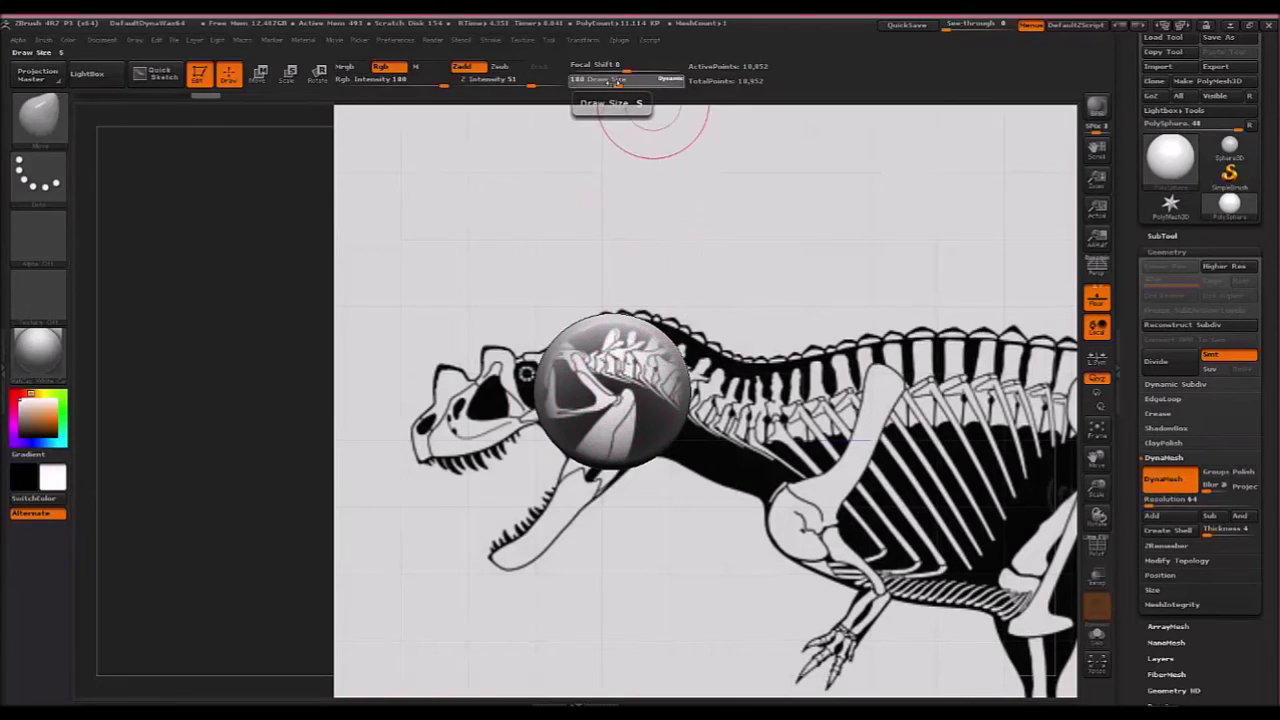
# - Try smaller and larger draw sizes for the Move brush and settle on 342
pyautogui.moveTo(640, 88)
pyautogui.mouseDown()
pyautogui.moveTo(669, 96)
pyautogui.moveTo(606, 96)
pyautogui.moveTo(626, 96)
pyautogui.mouseUp()
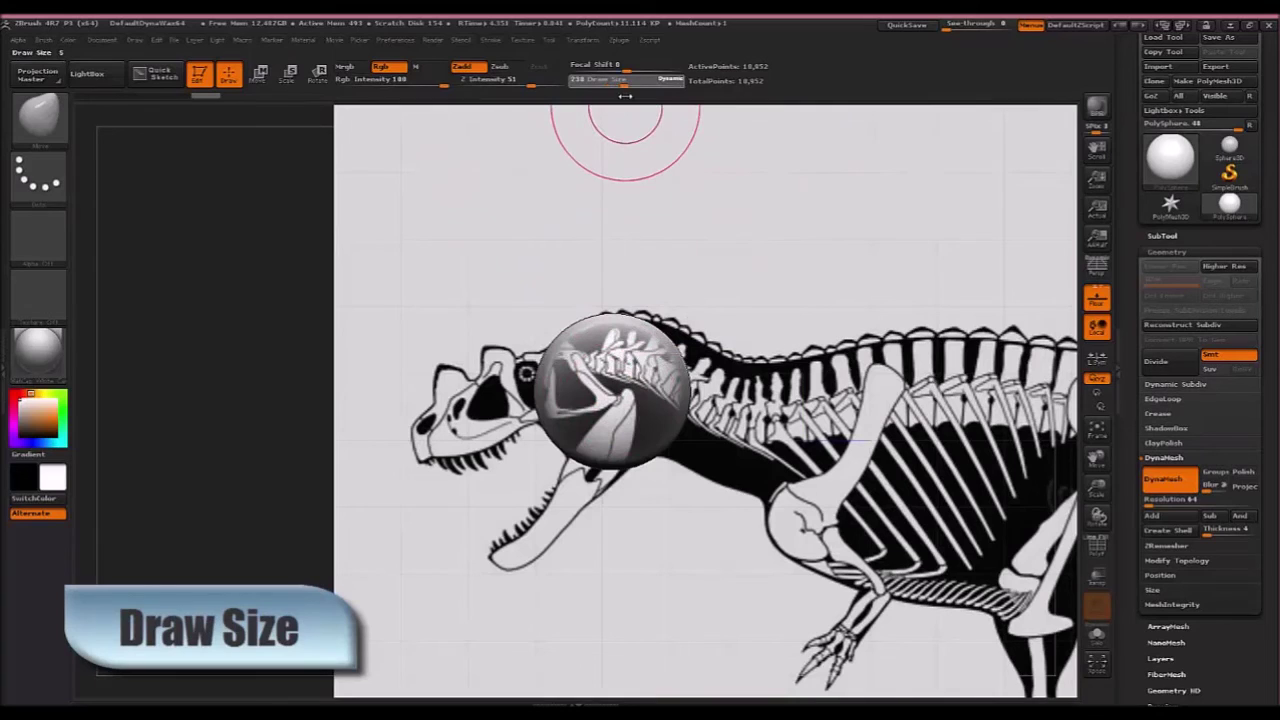
pyautogui.press('[')
pyautogui.press('[')
pyautogui.press('[')
pyautogui.press('[')
pyautogui.press('[')
pyautogui.press('[')
pyautogui.press('[')
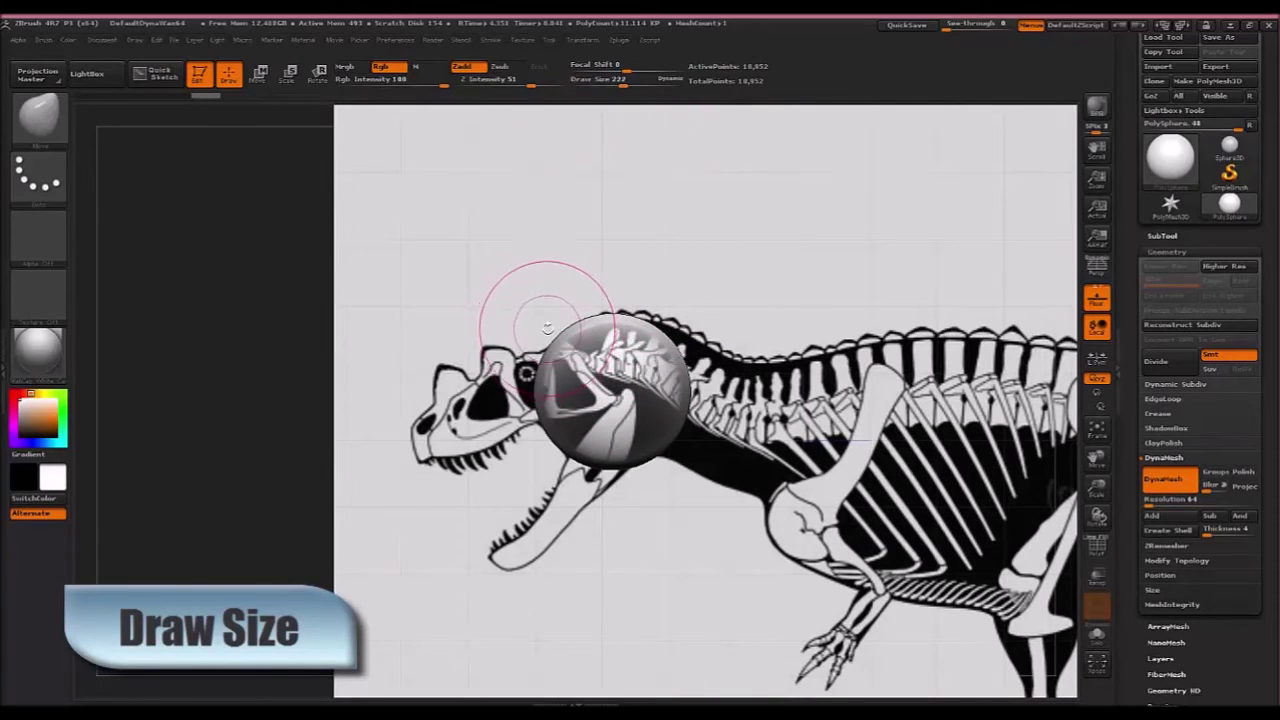
pyautogui.press('[')
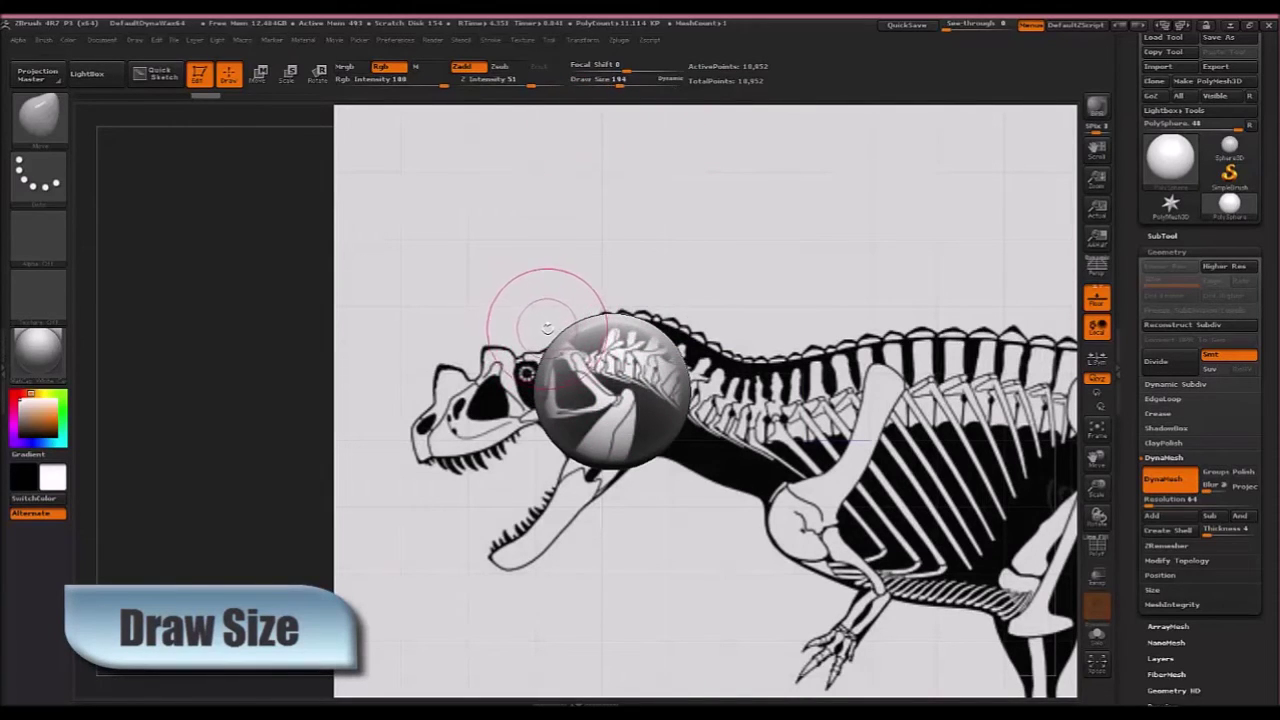
pyautogui.press(']')
pyautogui.press(']')
pyautogui.press(']')
pyautogui.press('[')
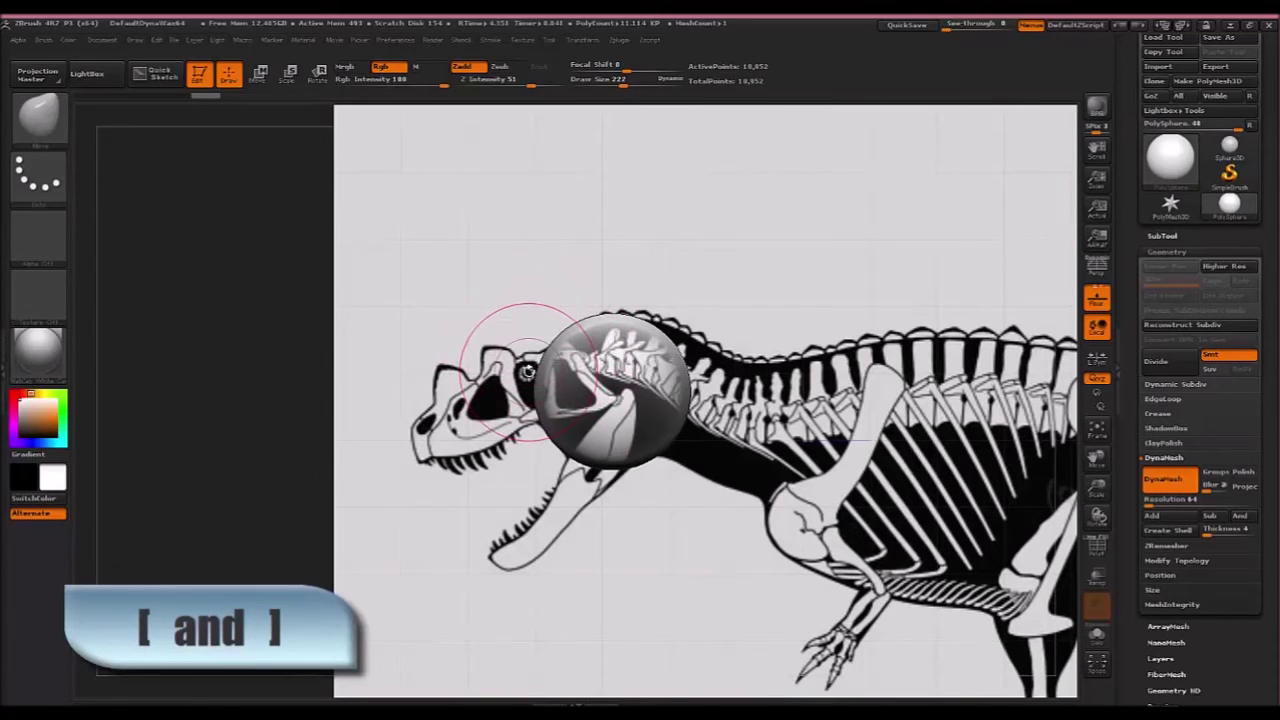
pyautogui.press('[')
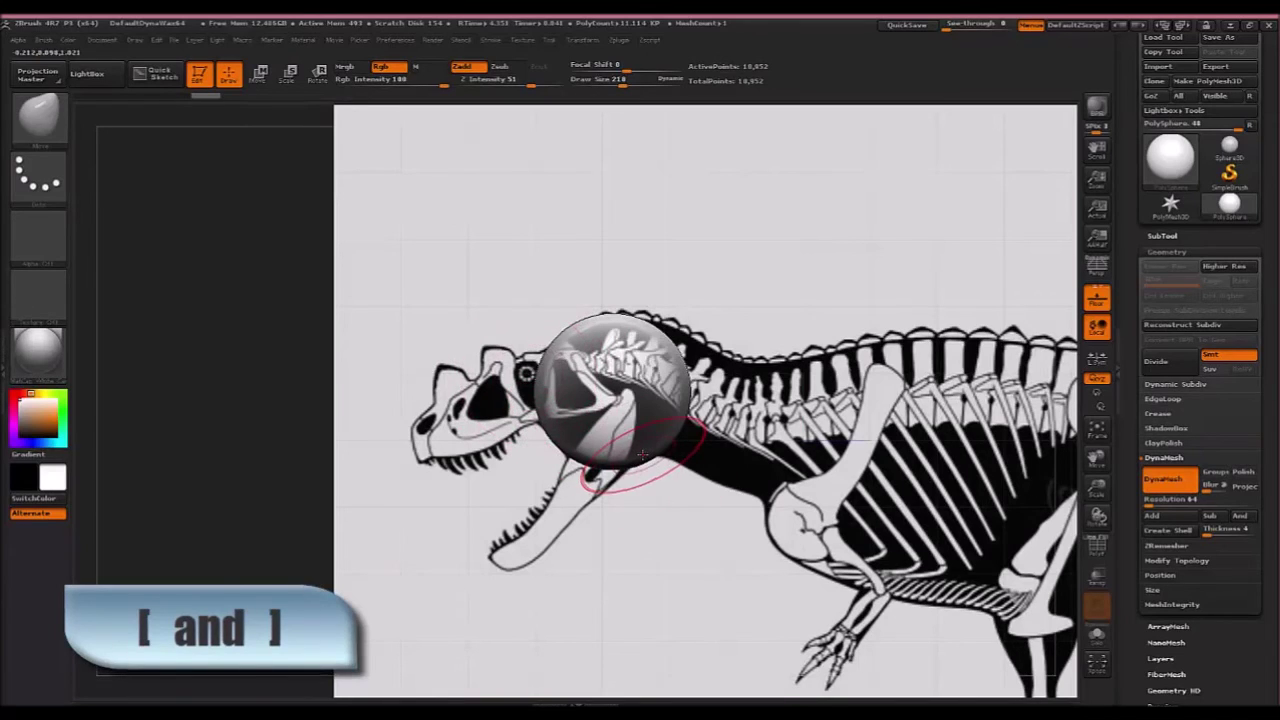
pyautogui.press(']')
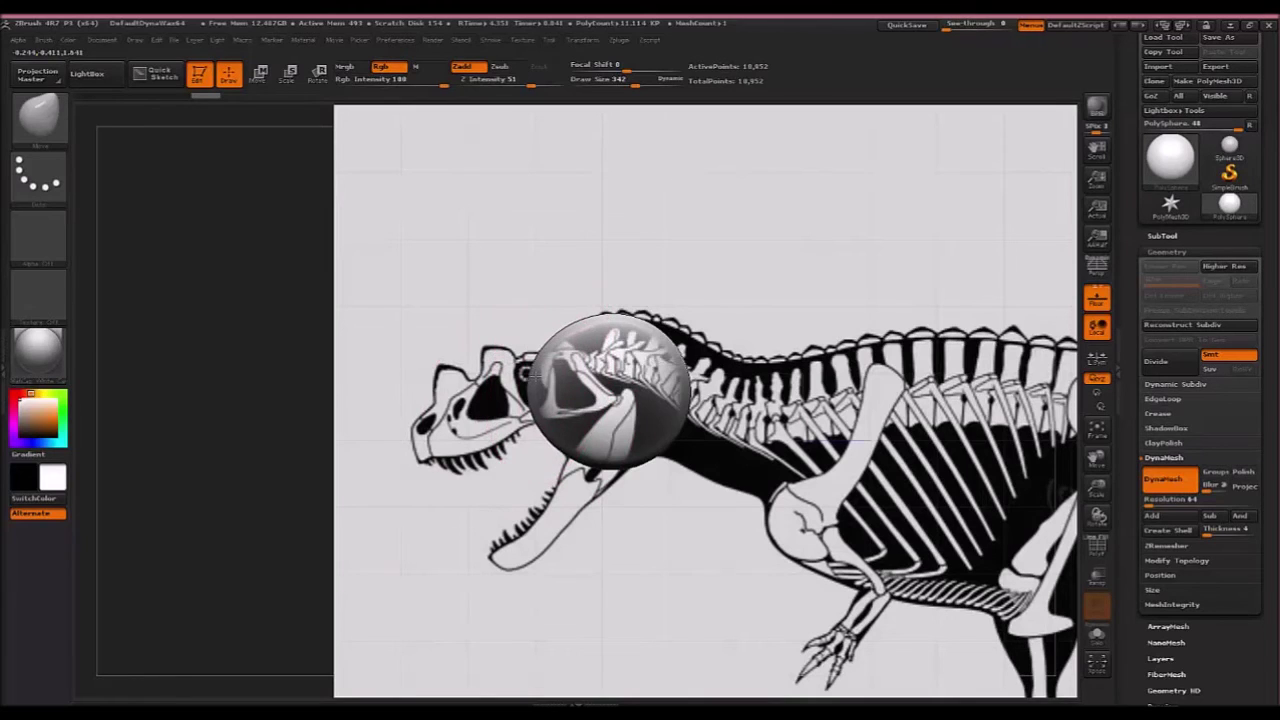
# - Pull the front of the sphere out to the tip of the reference snout with the Move brush and toggle X symmetry
pyautogui.moveTo(530, 374)
pyautogui.mouseDown()
pyautogui.moveTo(468, 392)
pyautogui.moveTo(400, 445)
pyautogui.mouseUp()
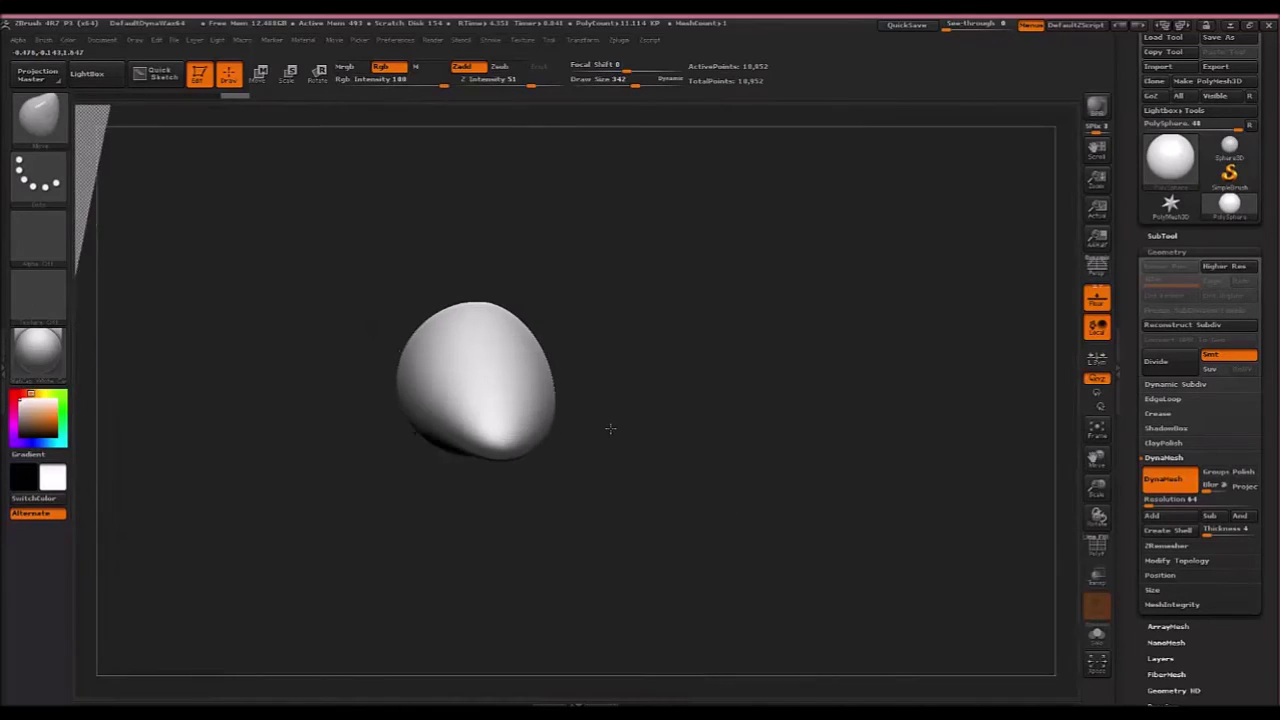
pyautogui.moveTo(603, 428); pyautogui.dragTo(534, 414)
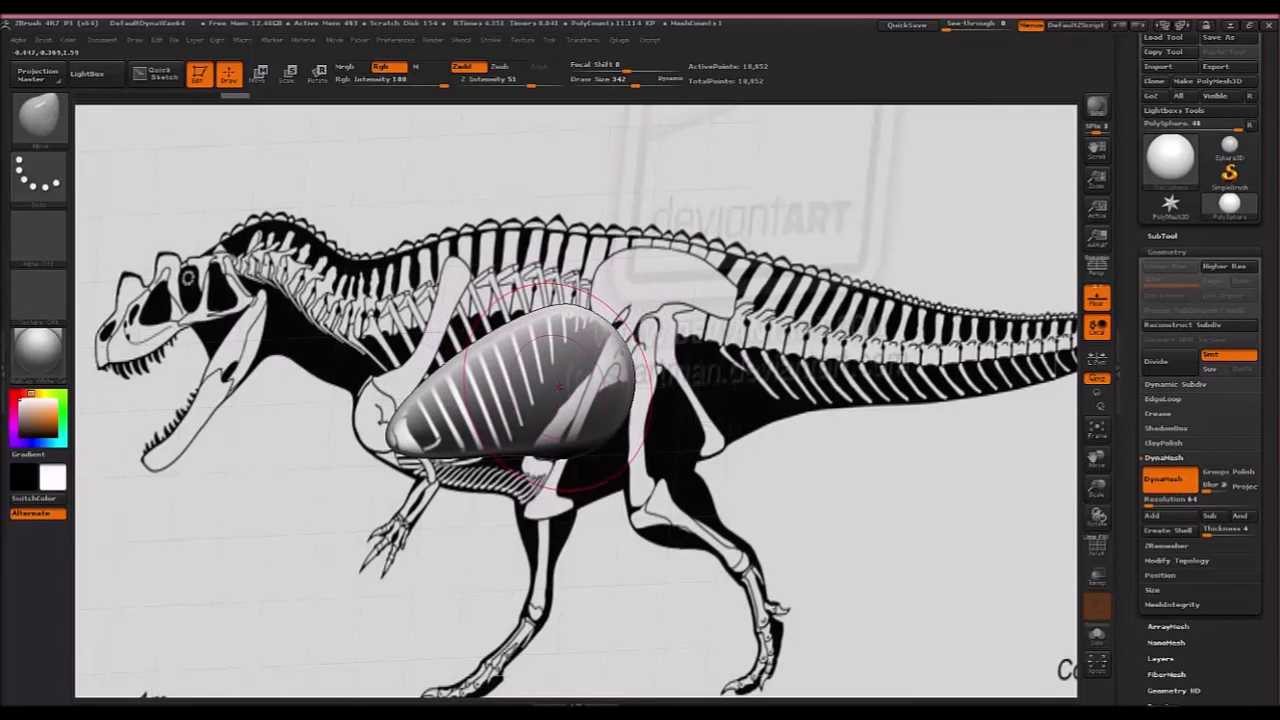
pyautogui.press('x')
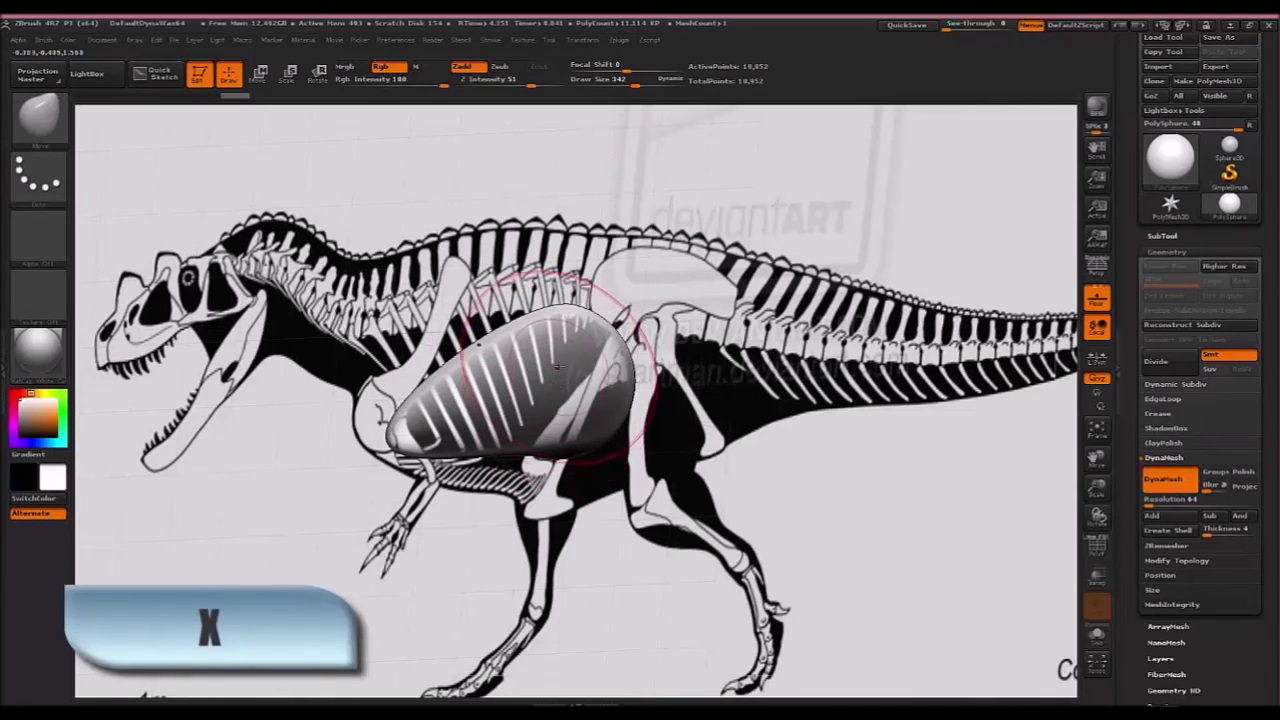
pyautogui.moveTo(555, 373); pyautogui.dragTo(564, 359, button='right')
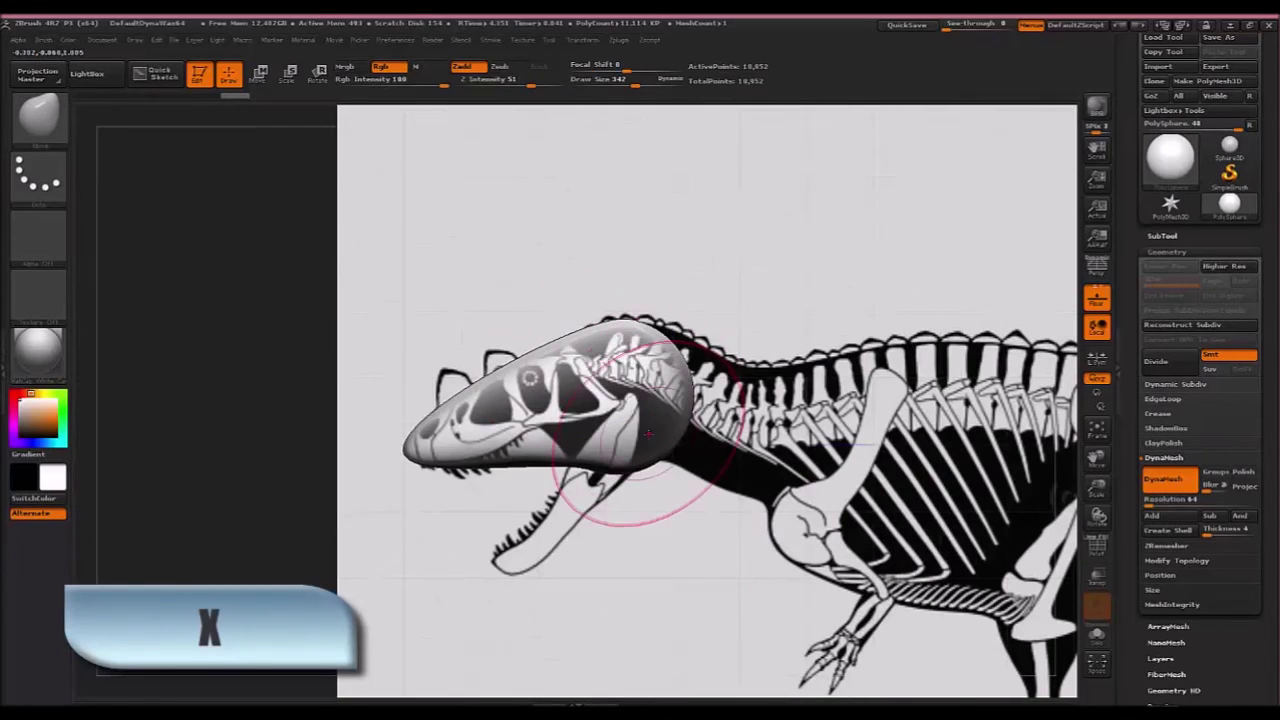
# - Push the head's underside up to follow the upper jaw and tuck in the snout tip, using a draw size of 194
pyautogui.moveTo(573, 454)
pyautogui.mouseDown()
pyautogui.moveTo(560, 422)
pyautogui.moveTo(532, 428)
pyautogui.mouseUp()
pyautogui.moveTo(405, 451); pyautogui.dragTo(417, 440)
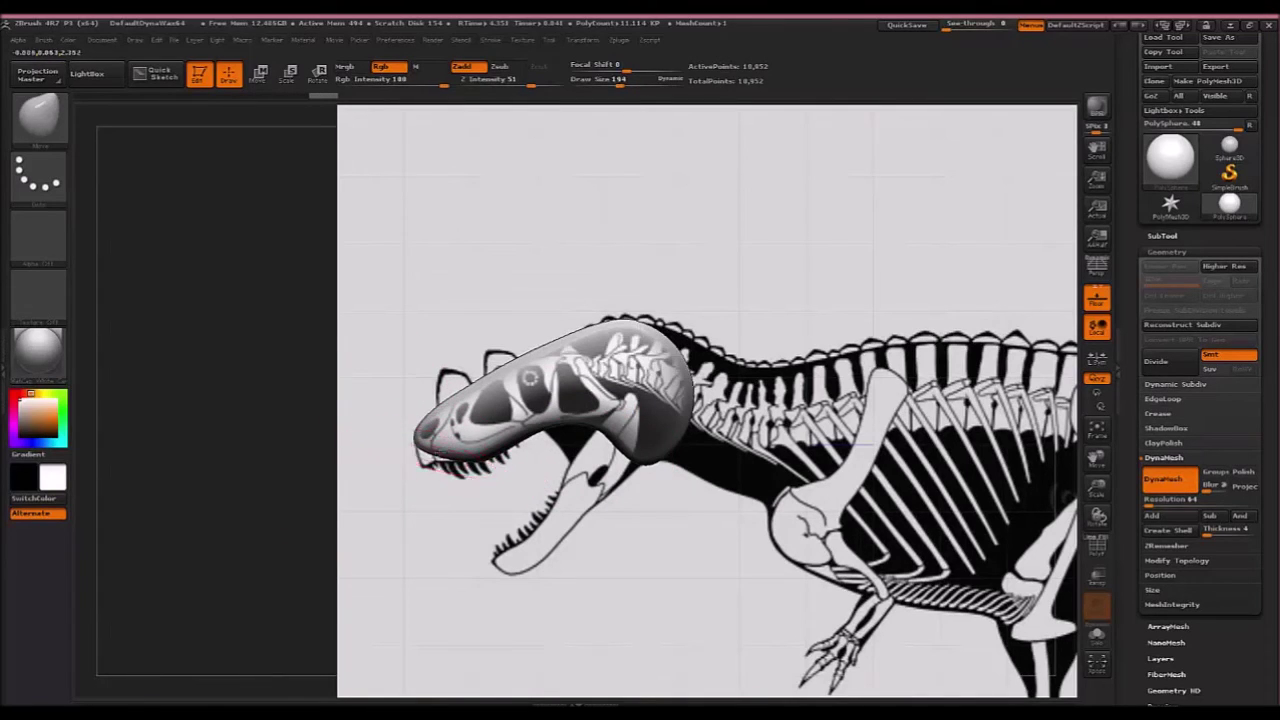
# - Refine the snout tip with a smaller Move brush, and pull the back of the head out along the reference neck with a larger one
pyautogui.press('[')
pyautogui.moveTo(441, 455)
pyautogui.mouseDown()
pyautogui.moveTo(428, 458)
pyautogui.moveTo(432, 440)
pyautogui.moveTo(443, 457)
pyautogui.moveTo(480, 455)
pyautogui.moveTo(418, 454)
pyautogui.moveTo(426, 443)
pyautogui.moveTo(421, 458)
pyautogui.mouseUp()
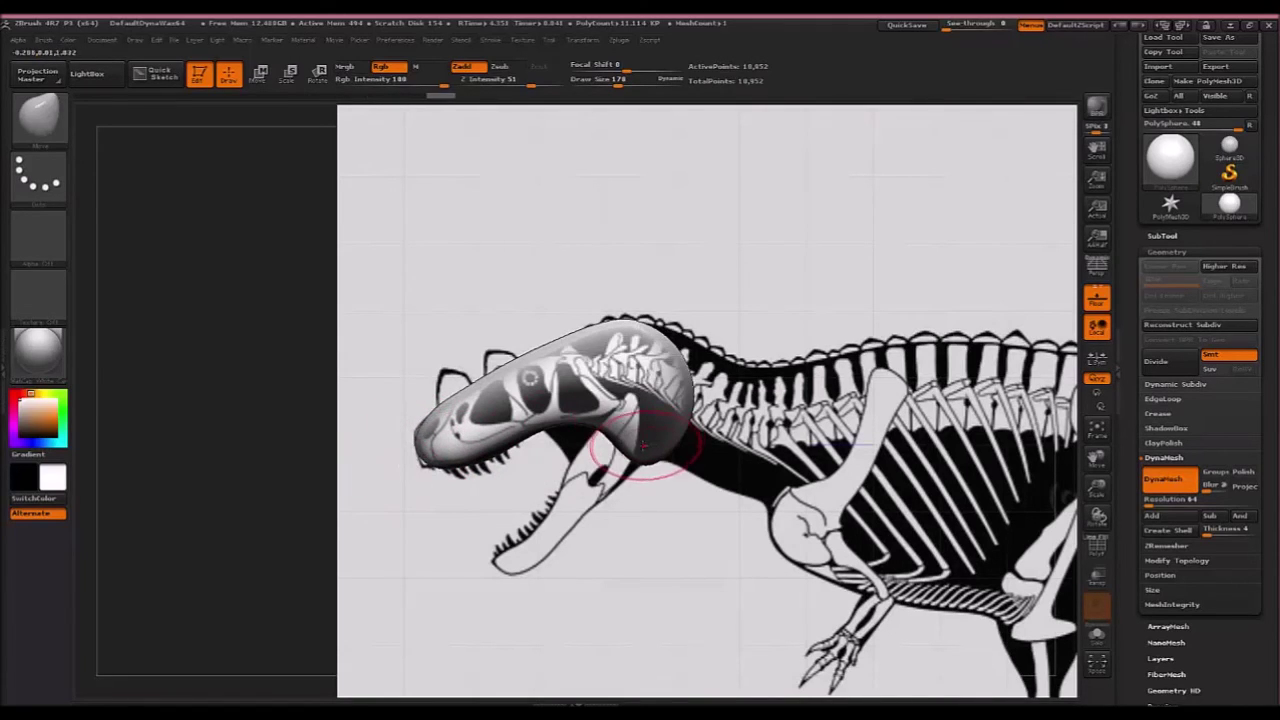
pyautogui.press(']')
pyautogui.press(']')
pyautogui.press(']')
pyautogui.press(']')
pyautogui.press(']')
pyautogui.press(']')
pyautogui.press(']')
pyautogui.press(']')
pyautogui.press(']')
pyautogui.press(']')
pyautogui.press(']')
pyautogui.press(']')
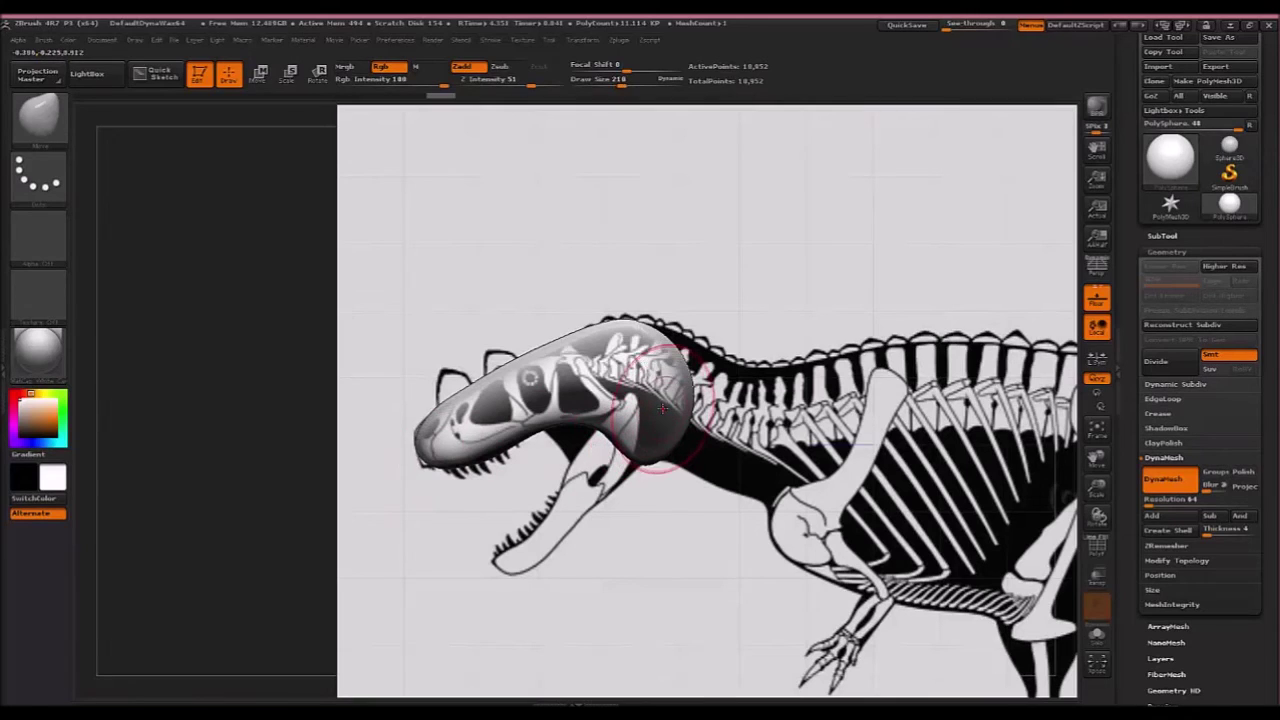
pyautogui.moveTo(664, 408)
pyautogui.mouseDown()
pyautogui.moveTo(740, 436)
pyautogui.moveTo(750, 470)
pyautogui.mouseUp()
pyautogui.moveTo(672, 380); pyautogui.dragTo(698, 372)
pyautogui.moveTo(760, 420); pyautogui.dragTo(785, 385)
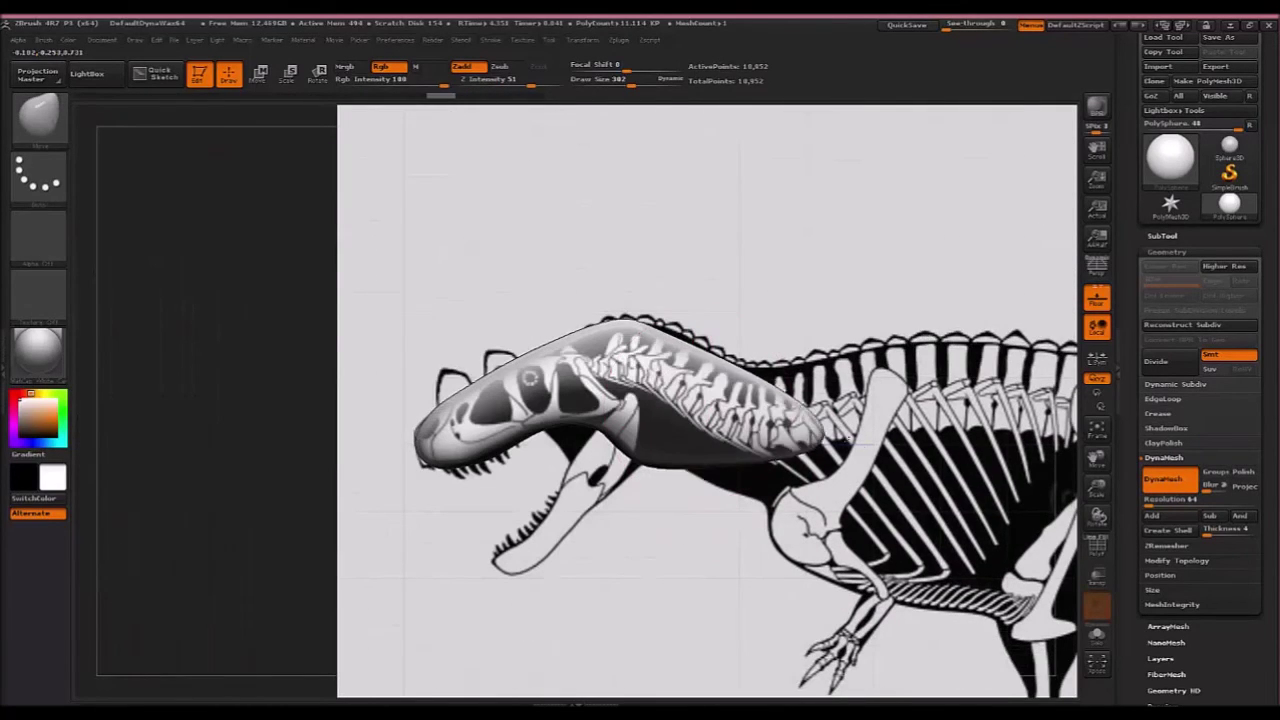
# - Shape the neck's back end and its upper and lower outline to match the reference neck using the Move brush
pyautogui.moveTo(720, 398); pyautogui.dragTo(768, 370)
pyautogui.moveTo(671, 378); pyautogui.dragTo(679, 409)
pyautogui.moveTo(669, 458); pyautogui.dragTo(670, 448)
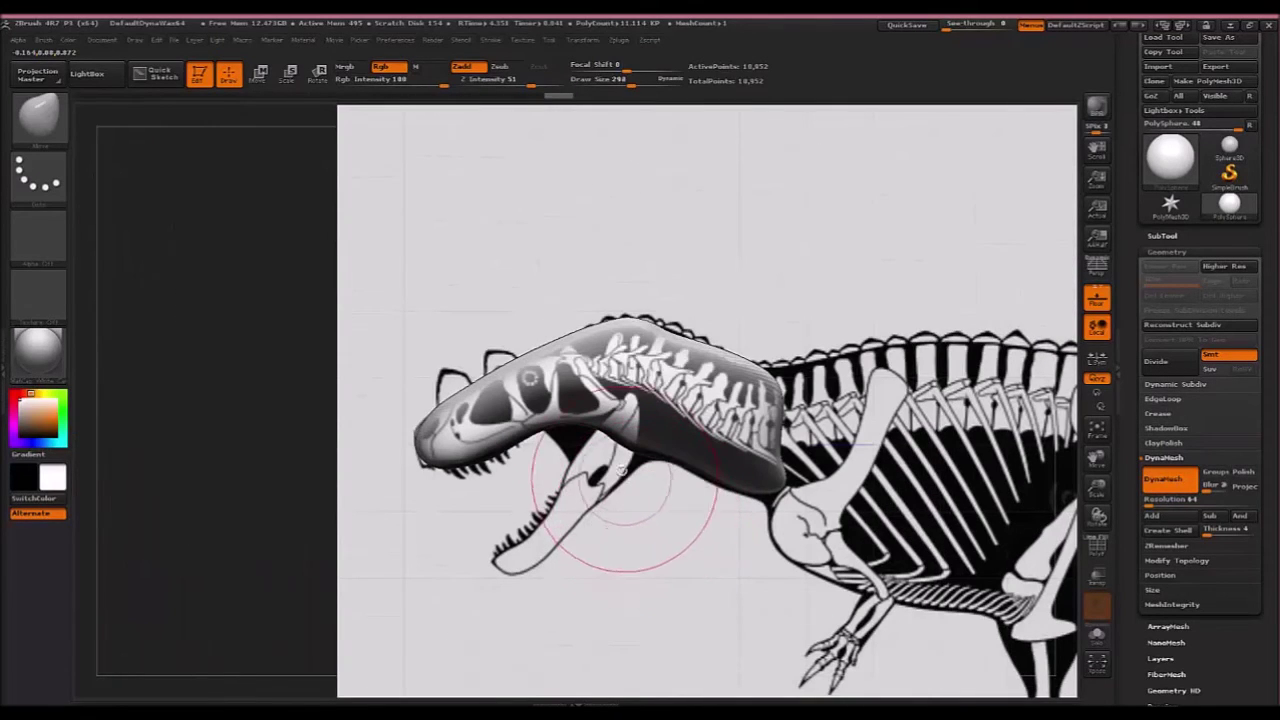
# - Reduce the draw size and pull the lower jaw out of the head's underside to the tip of the reference jaw
pyautogui.press('[')
pyautogui.press('[')
pyautogui.press('[')
pyautogui.press('[')
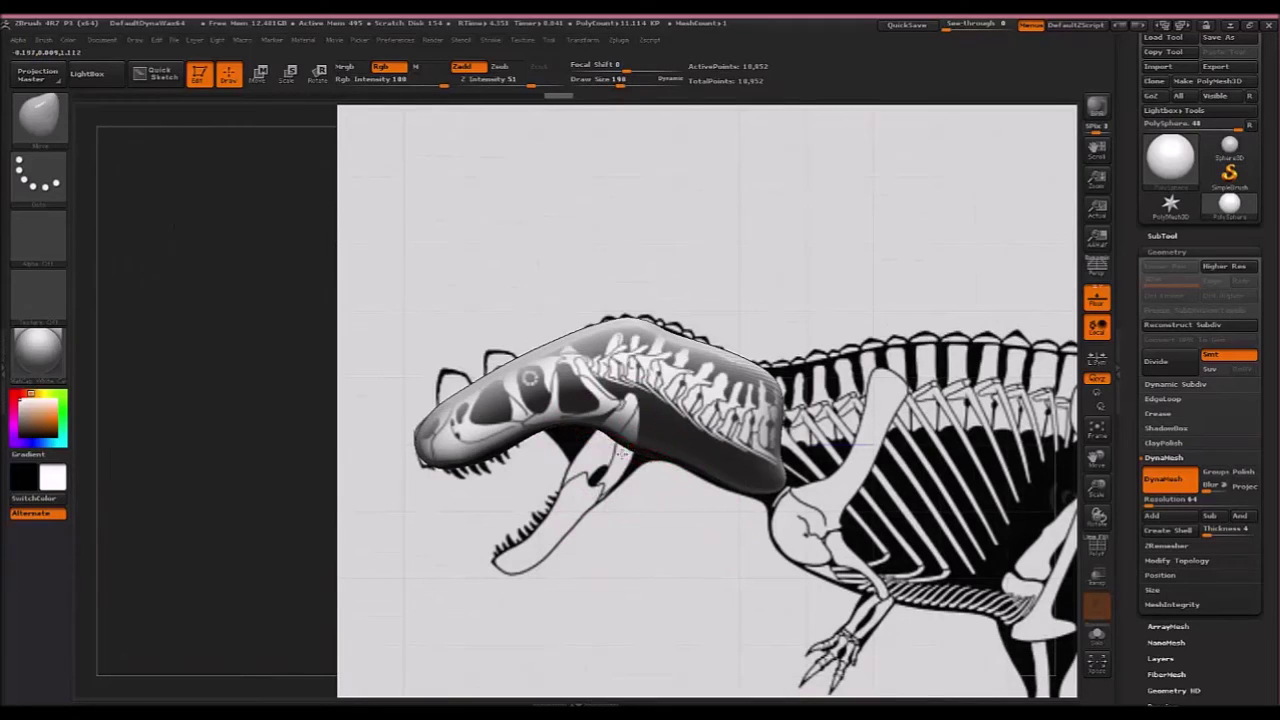
pyautogui.moveTo(621, 454)
pyautogui.mouseDown()
pyautogui.moveTo(388, 667)
pyautogui.moveTo(400, 672)
pyautogui.mouseUp()
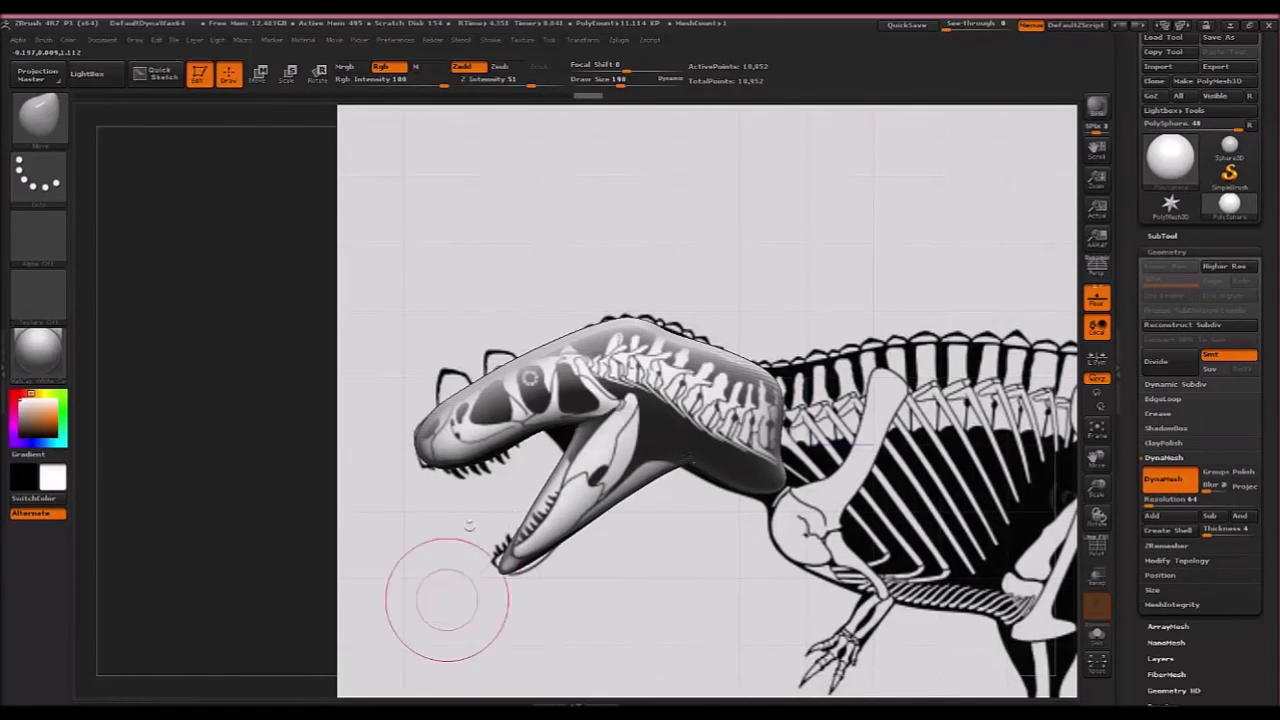
# - Fit the lower jaw's upper edge, underside and tip to the reference jaw outline with the Move brush
pyautogui.moveTo(600, 430)
pyautogui.mouseDown()
pyautogui.moveTo(580, 448)
pyautogui.moveTo(592, 478)
pyautogui.moveTo(553, 517)
pyautogui.mouseUp()
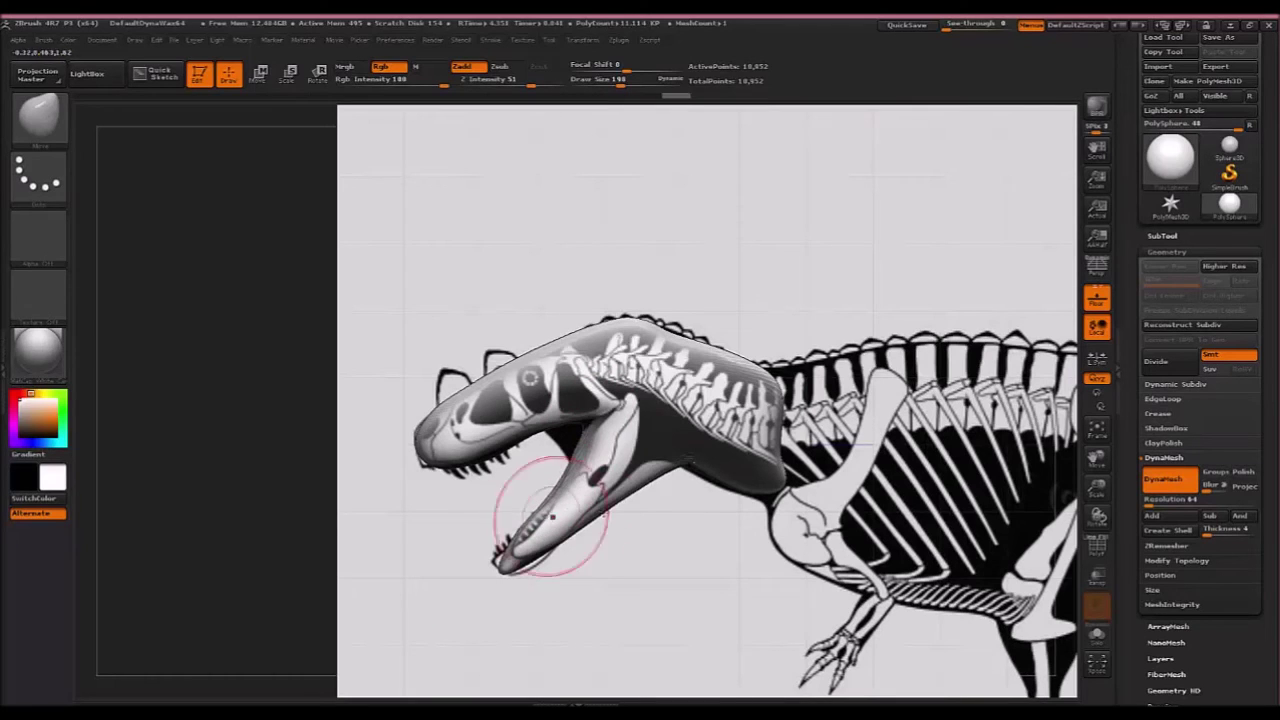
pyautogui.moveTo(649, 489)
pyautogui.mouseDown()
pyautogui.moveTo(643, 452)
pyautogui.moveTo(636, 462)
pyautogui.mouseUp()
pyautogui.moveTo(561, 556); pyautogui.dragTo(544, 565)
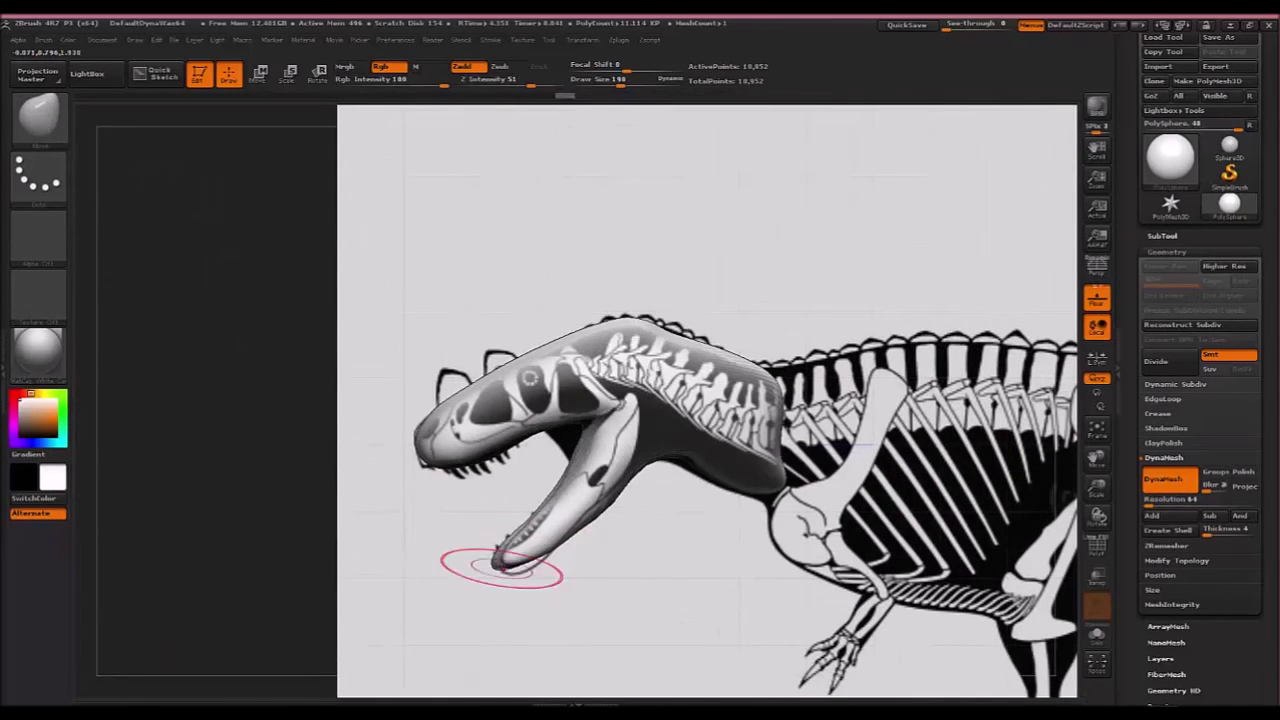
pyautogui.moveTo(516, 551); pyautogui.dragTo(528, 559)
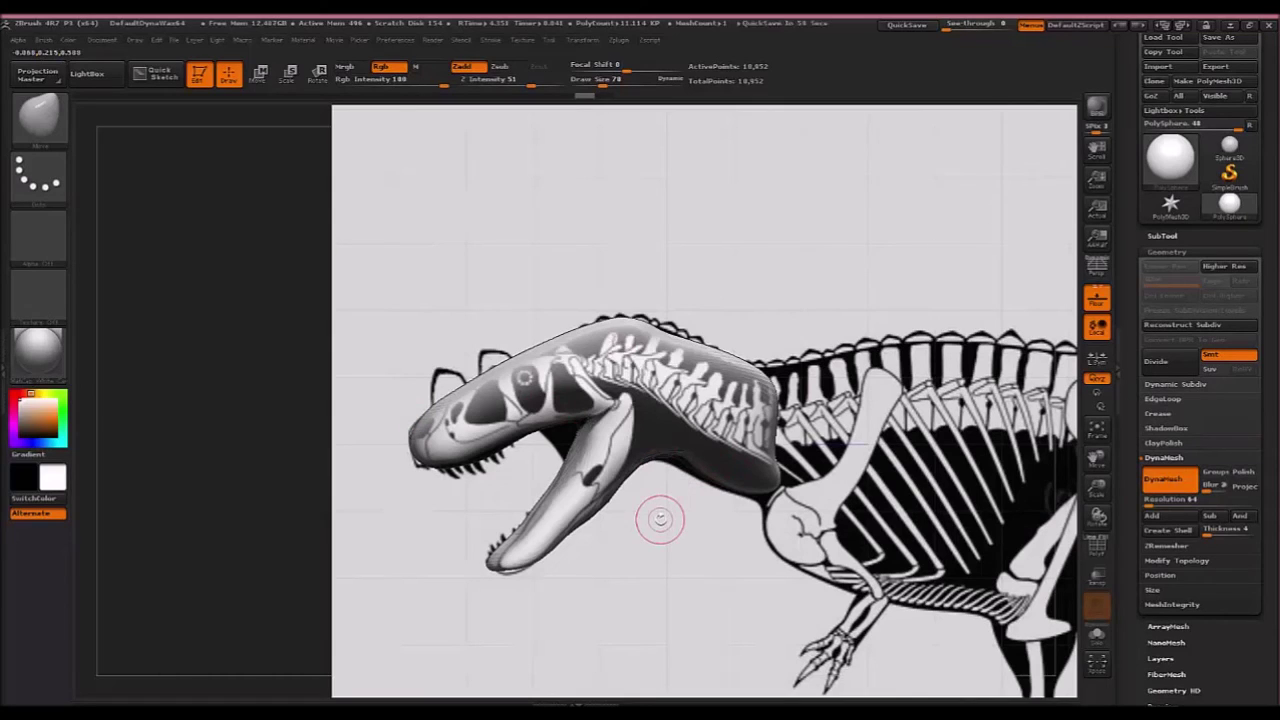
# - Remesh the stretched head with DynaMesh at resolution 64, checking its wireframe with the reference floor hidden, and restore the normal view
pyautogui.click(1097, 545)
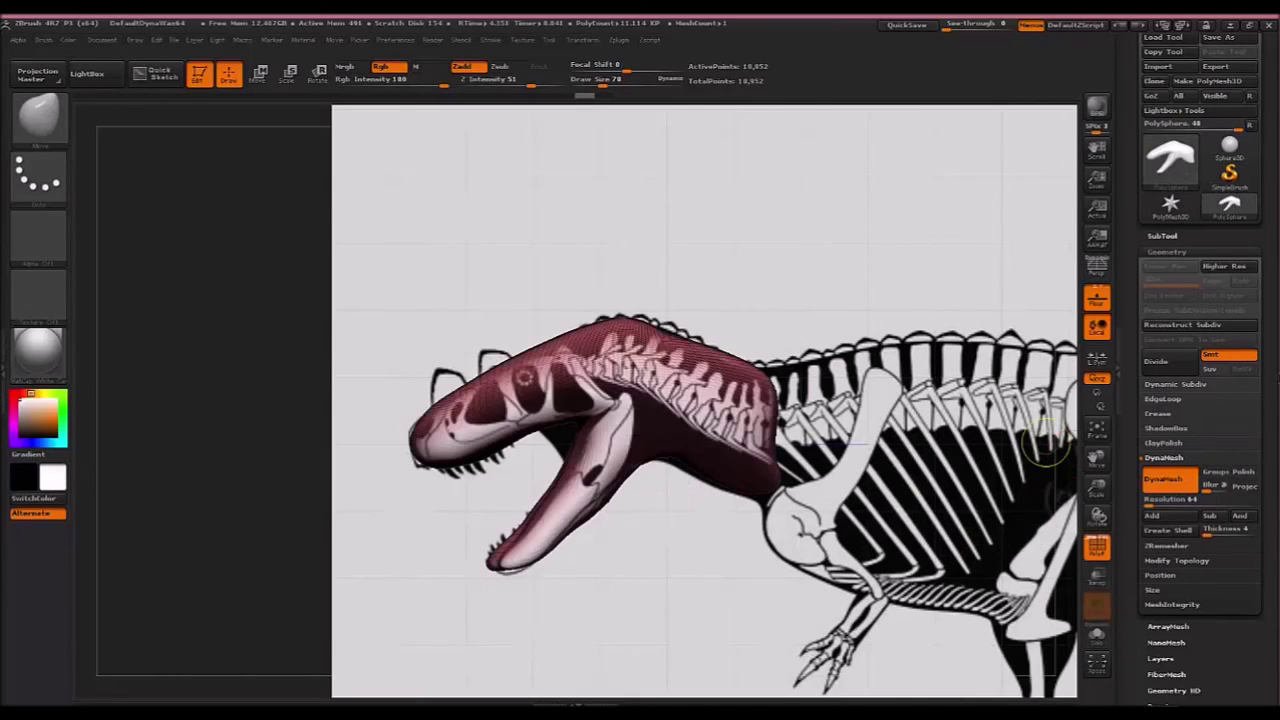
pyautogui.click(1096, 308)
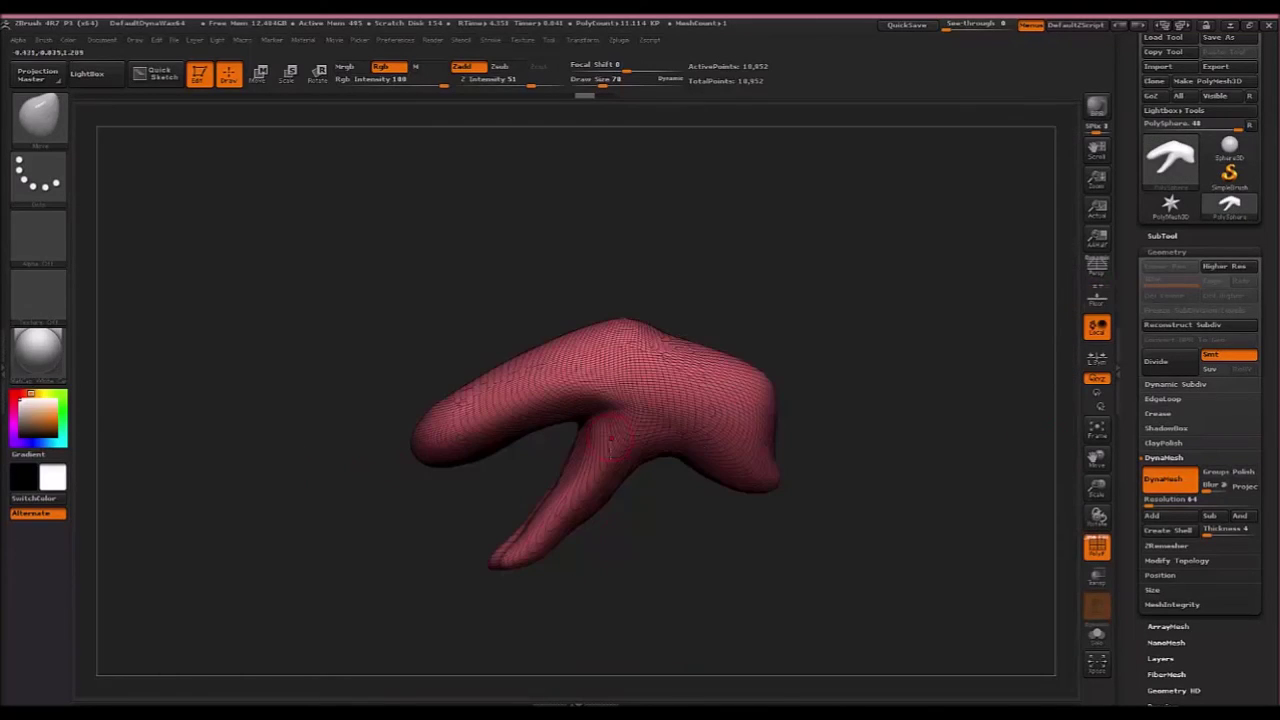
pyautogui.press('ctrl')
pyautogui.press('ctrl')
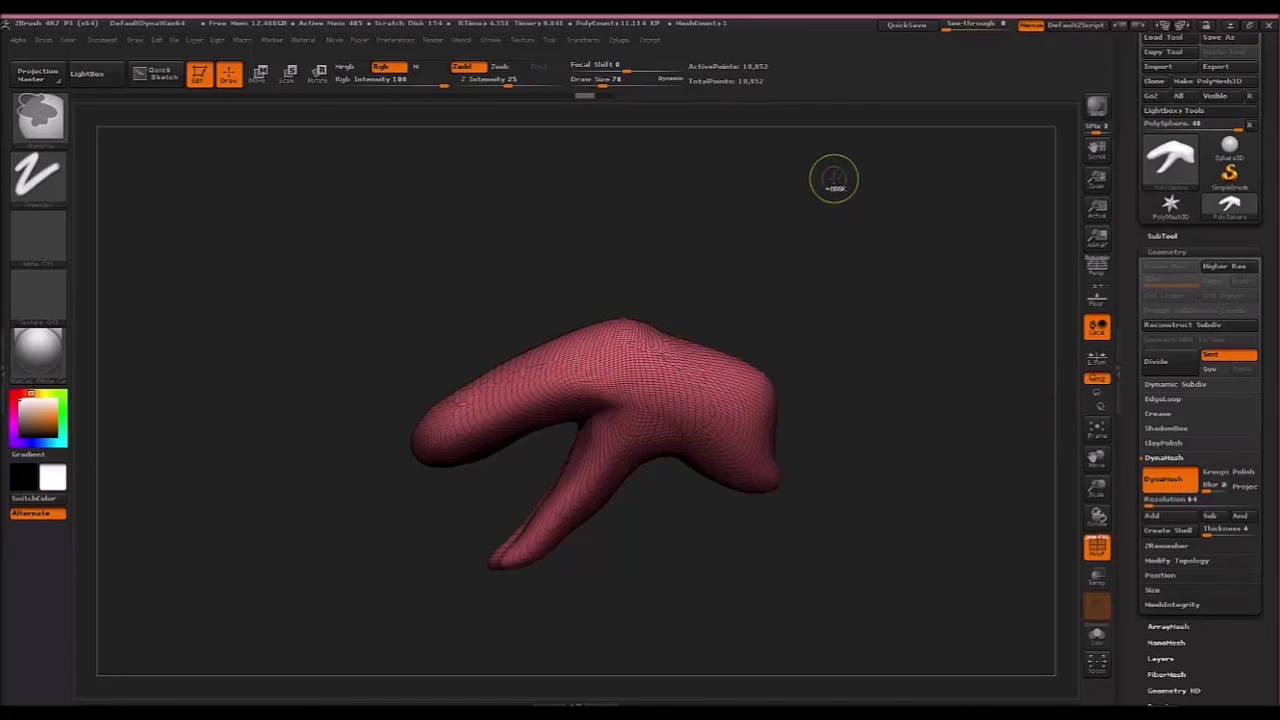
pyautogui.keyDown('ctrl'); pyautogui.moveTo(797, 228); pyautogui.dragTo(747, 275); pyautogui.keyUp('ctrl')
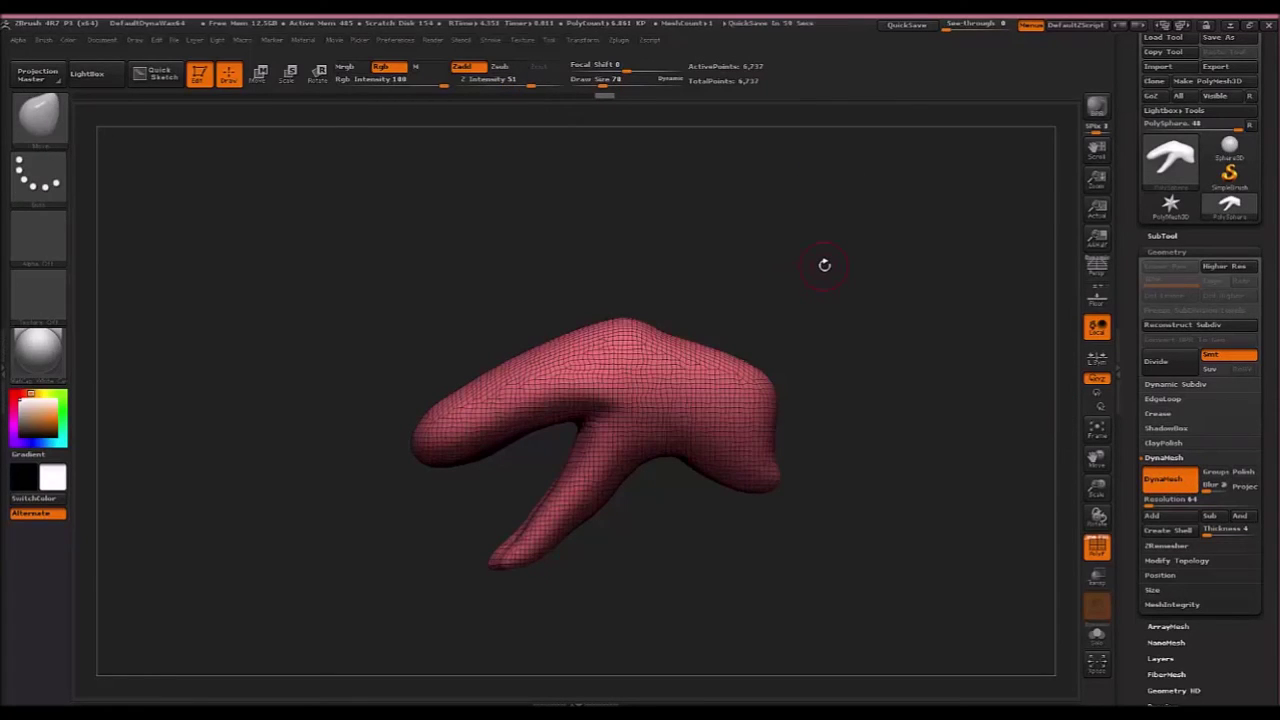
pyautogui.click(1099, 299)
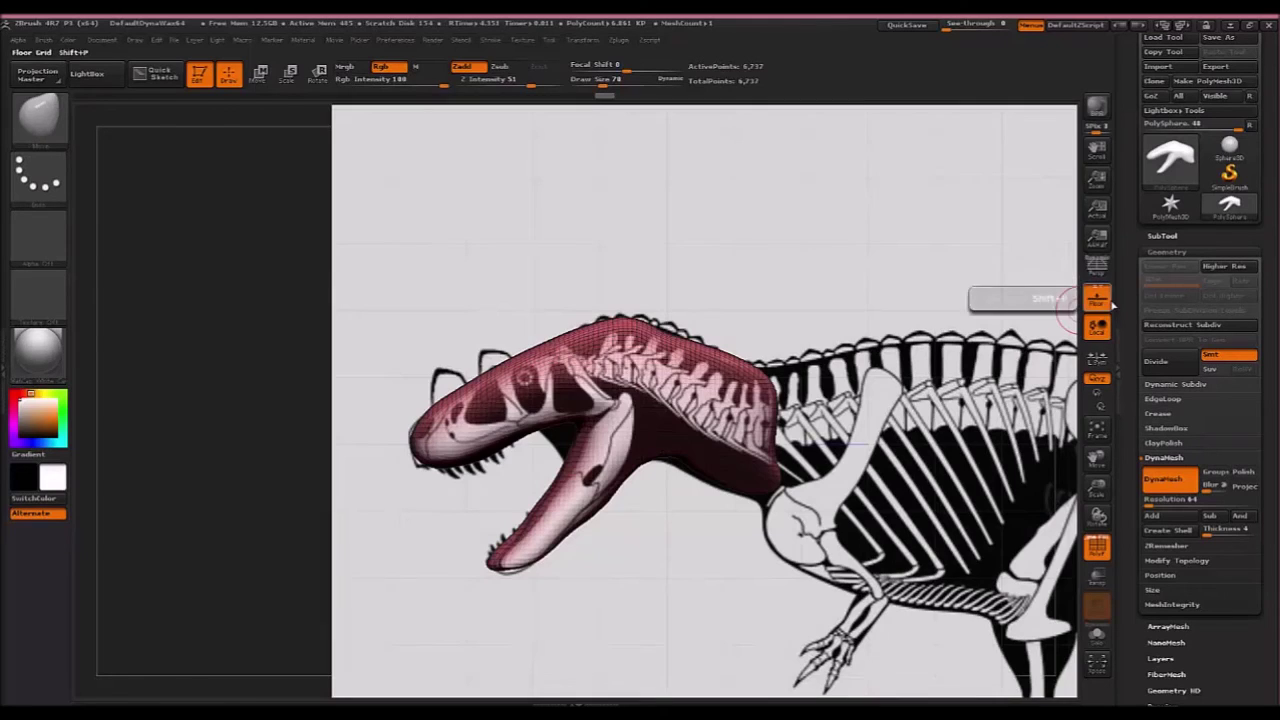
pyautogui.click(1100, 550)
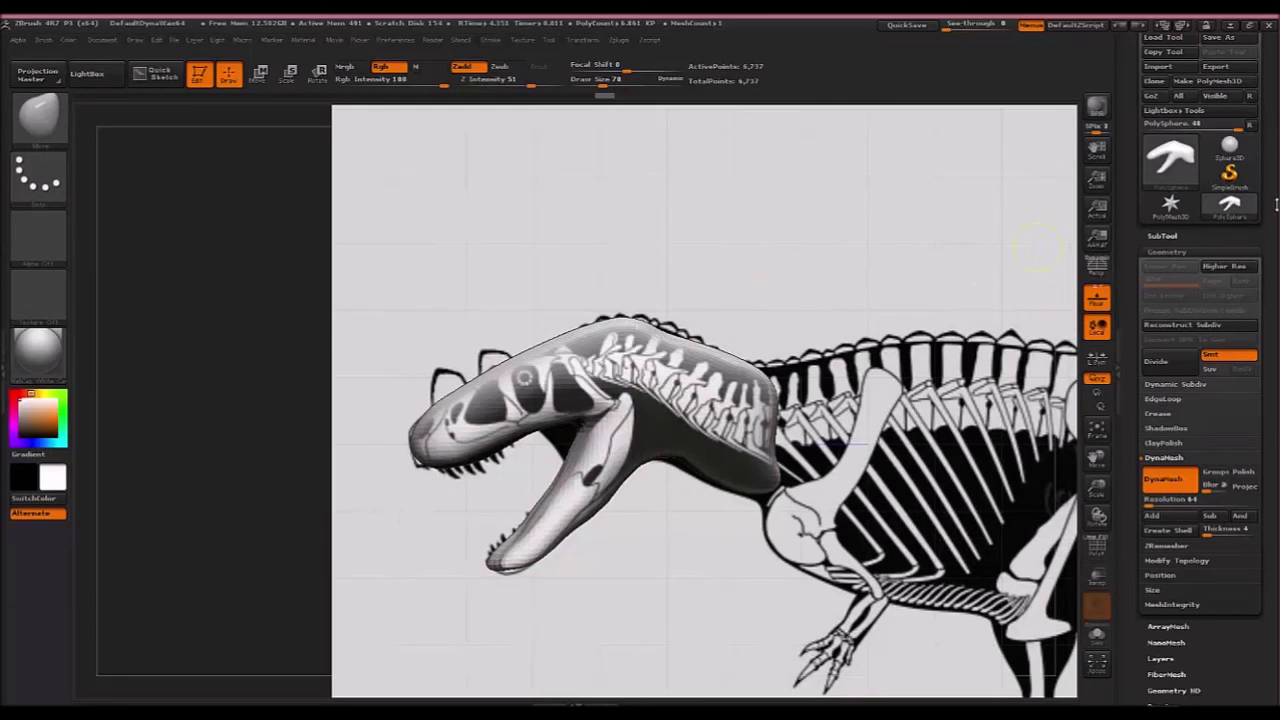
# - Lower the floor grid's E Enhance Opacity to 0.38594 so the reference is dimmer against the model
pyautogui.moveTo(1276, 204)
pyautogui.mouseDown()
pyautogui.moveTo(1276, 688)
pyautogui.moveTo(1276, 403)
pyautogui.mouseUp()
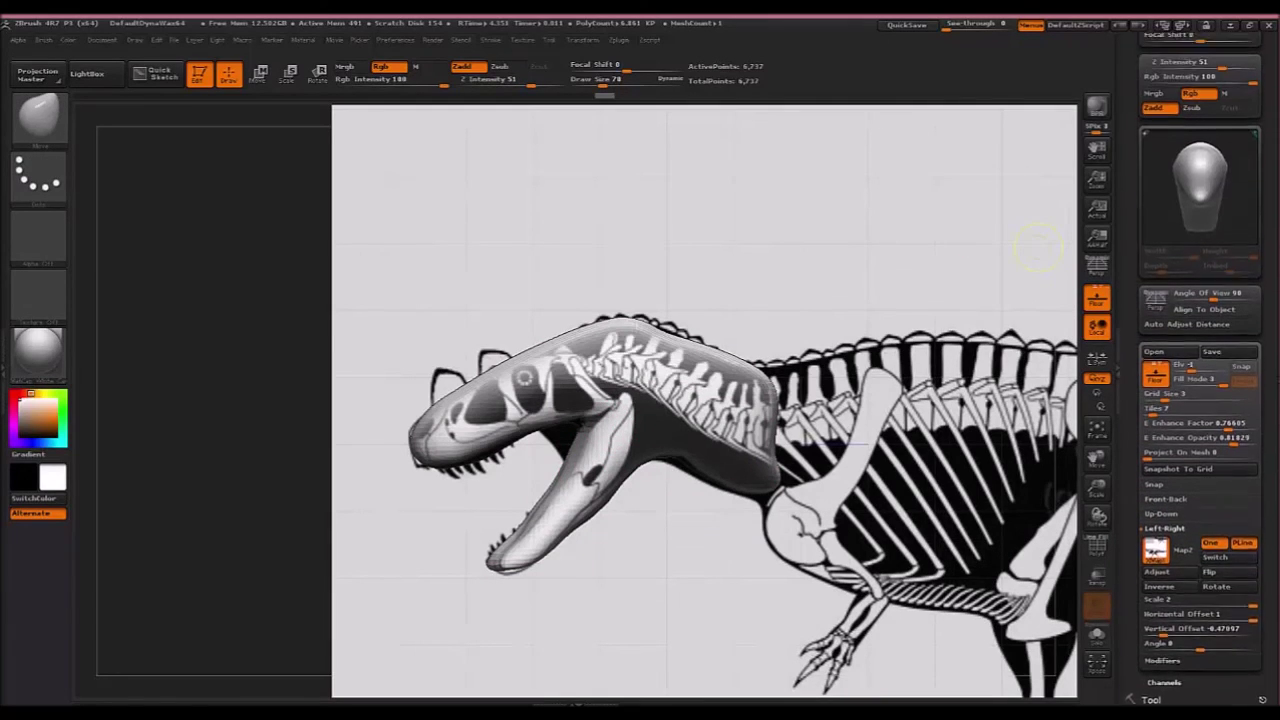
pyautogui.scroll(3, 1200, 400)
pyautogui.scroll(-10, 1276, 355)
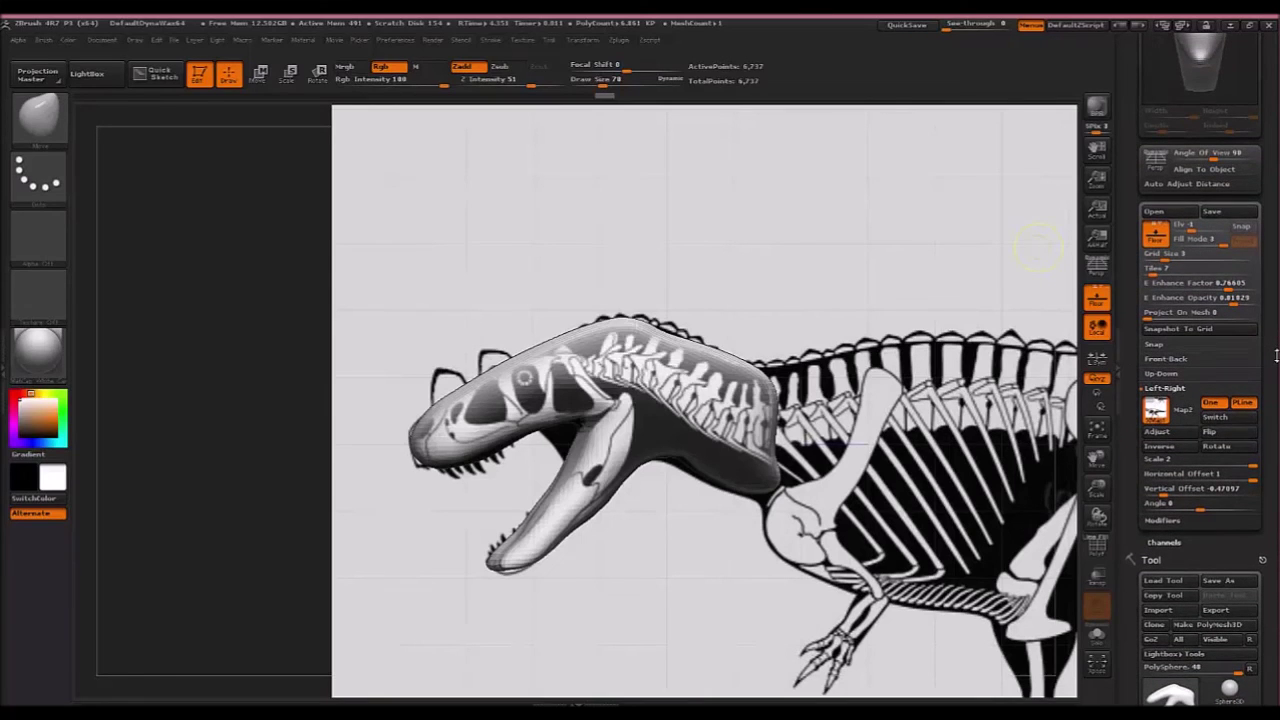
pyautogui.scroll(4, 1276, 355)
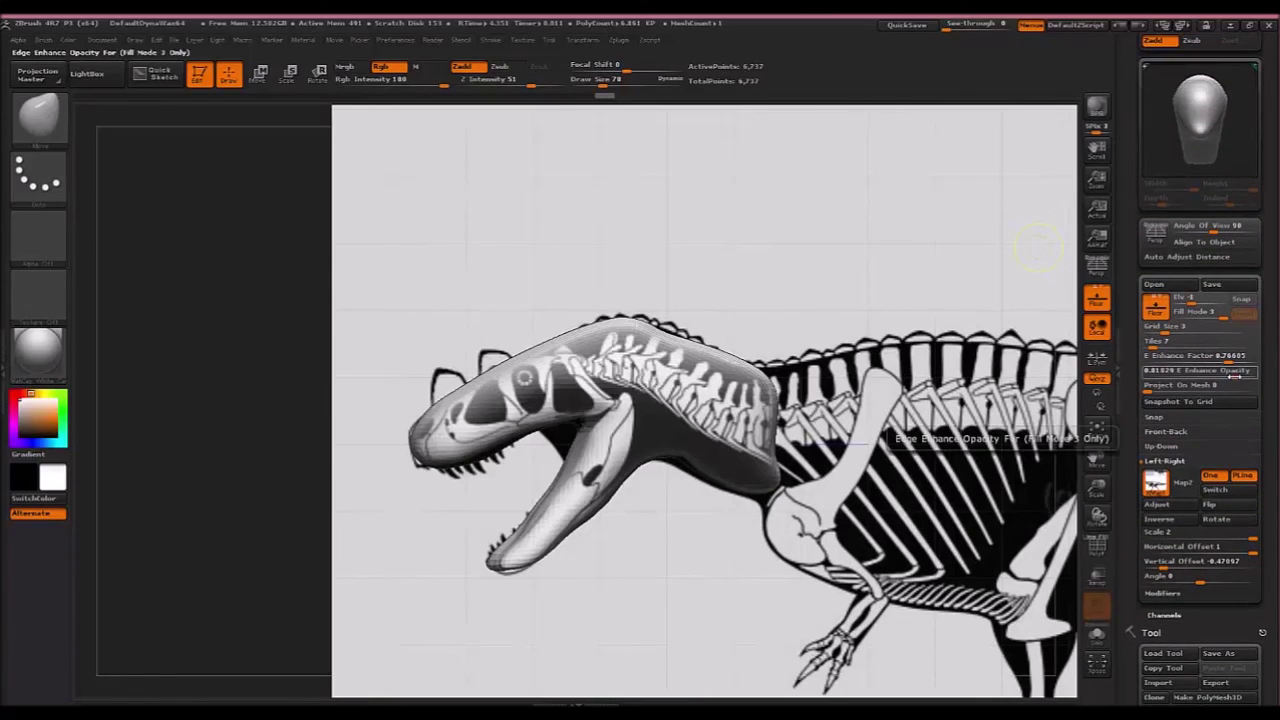
pyautogui.moveTo(1236, 375); pyautogui.dragTo(1193, 369)
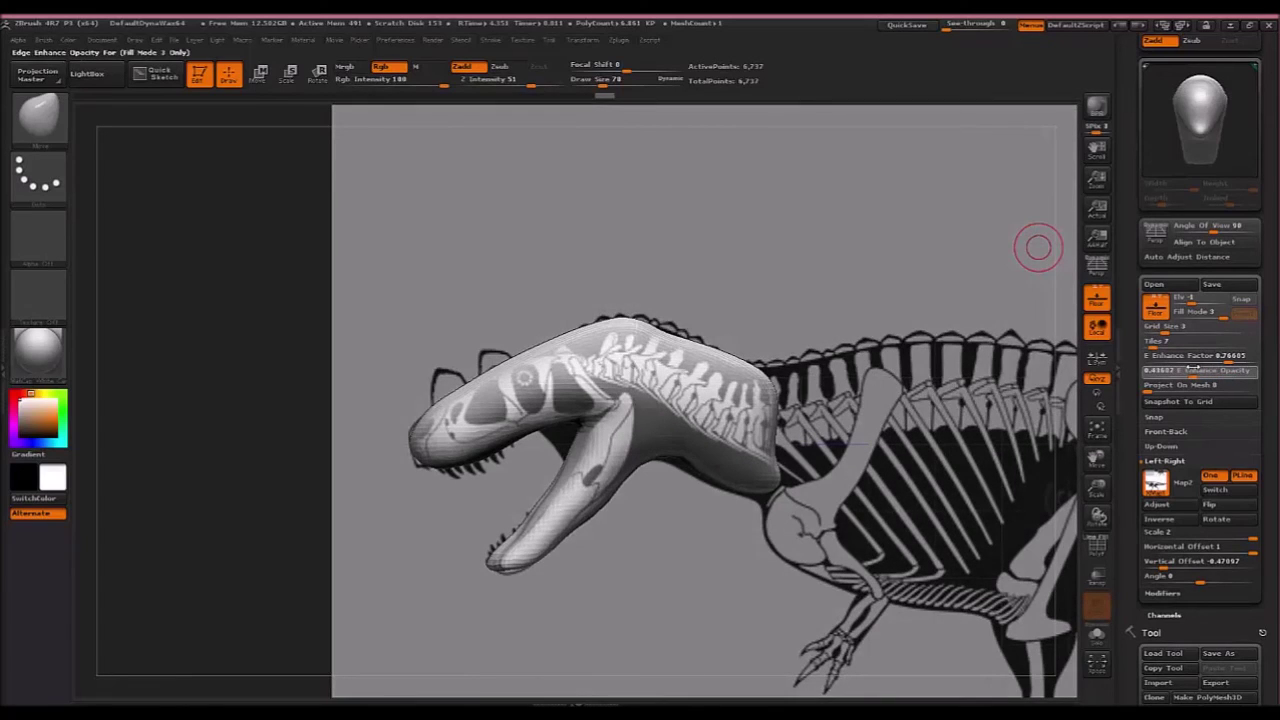
pyautogui.moveTo(1190, 365); pyautogui.dragTo(1186, 365)
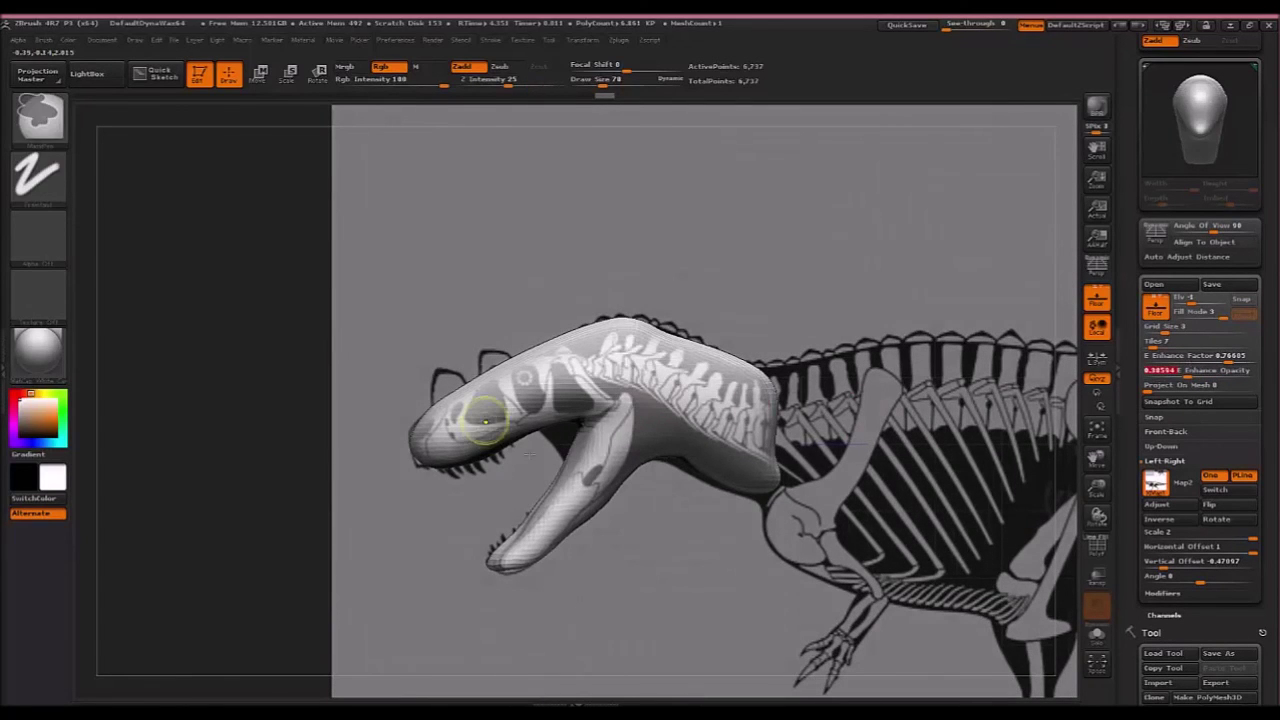
# - Fit the snout tip and the upper jaw's lower edge to the reference skull with the Move brush at draw size 122
pyautogui.keyDown('ctrl'); pyautogui.moveTo(486, 418); pyautogui.dragTo(788, 562, button='right'); pyautogui.keyUp('ctrl')
pyautogui.keyDown('alt'); pyautogui.moveTo(817, 590); pyautogui.dragTo(827, 478); pyautogui.keyUp('alt')
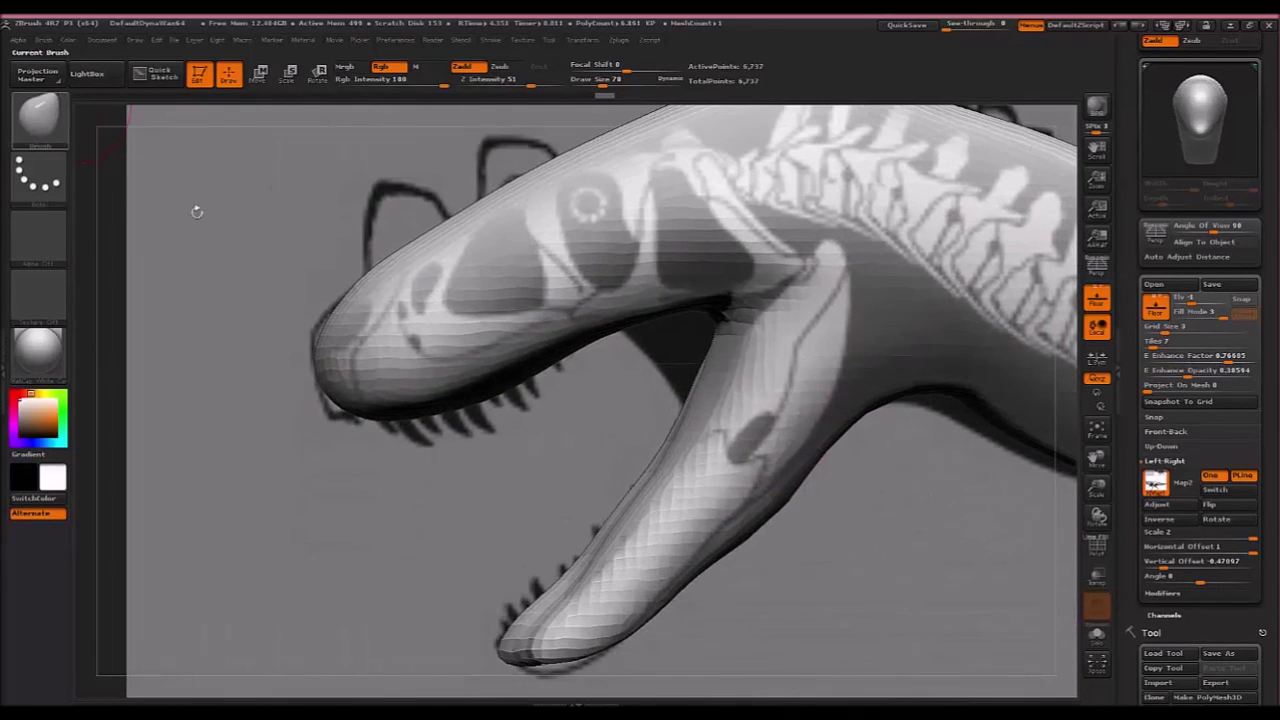
pyautogui.moveTo(428, 414); pyautogui.dragTo(434, 397)
pyautogui.moveTo(360, 410); pyautogui.dragTo(326, 418)
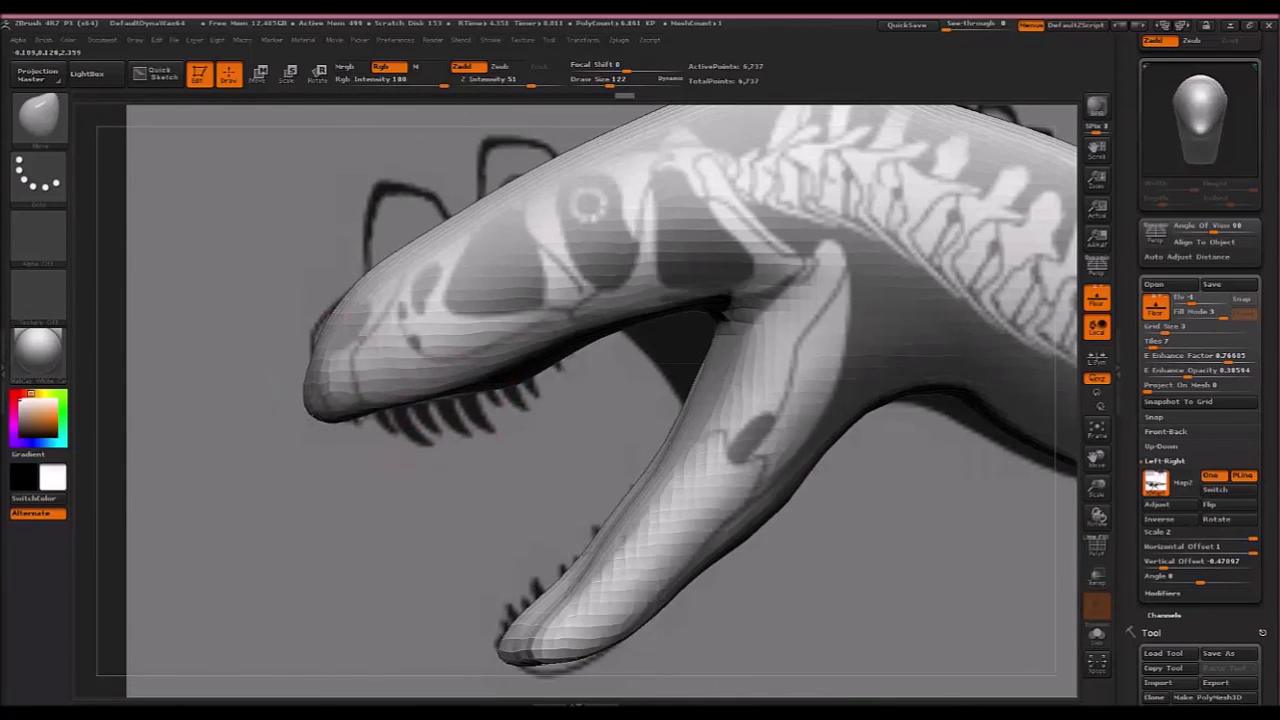
pyautogui.moveTo(340, 326); pyautogui.dragTo(333, 322)
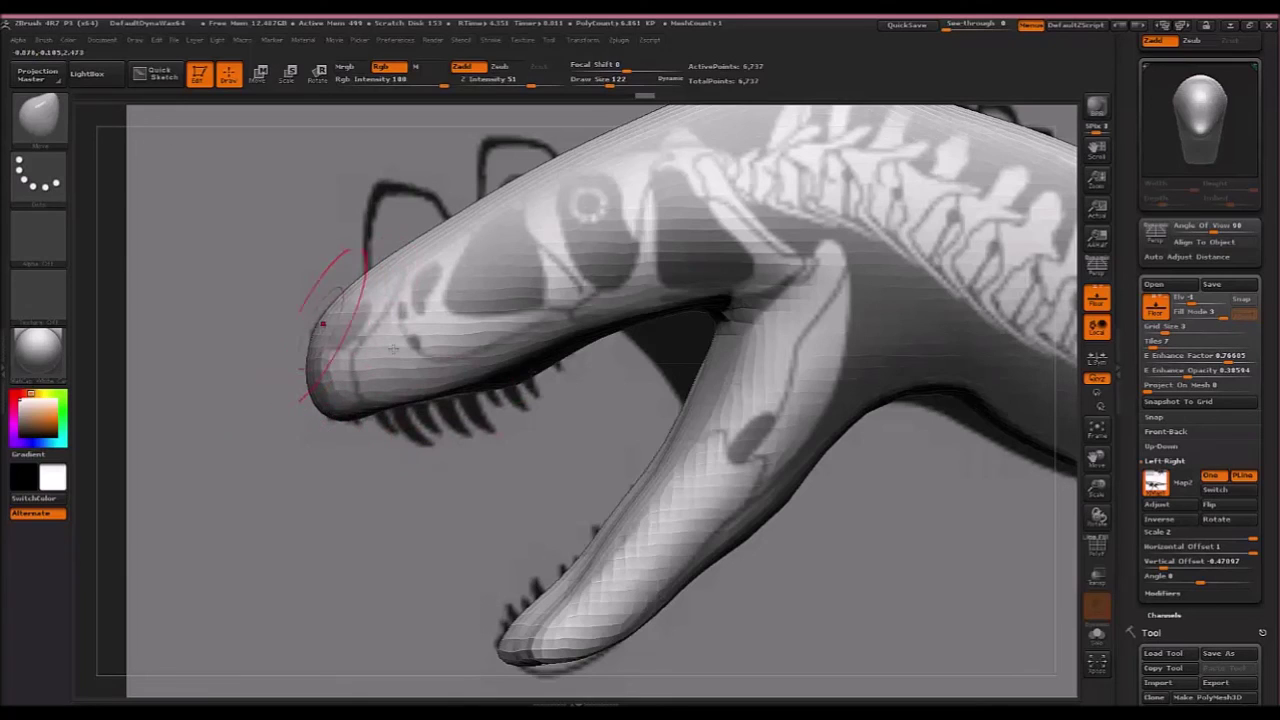
pyautogui.moveTo(528, 363); pyautogui.dragTo(527, 367)
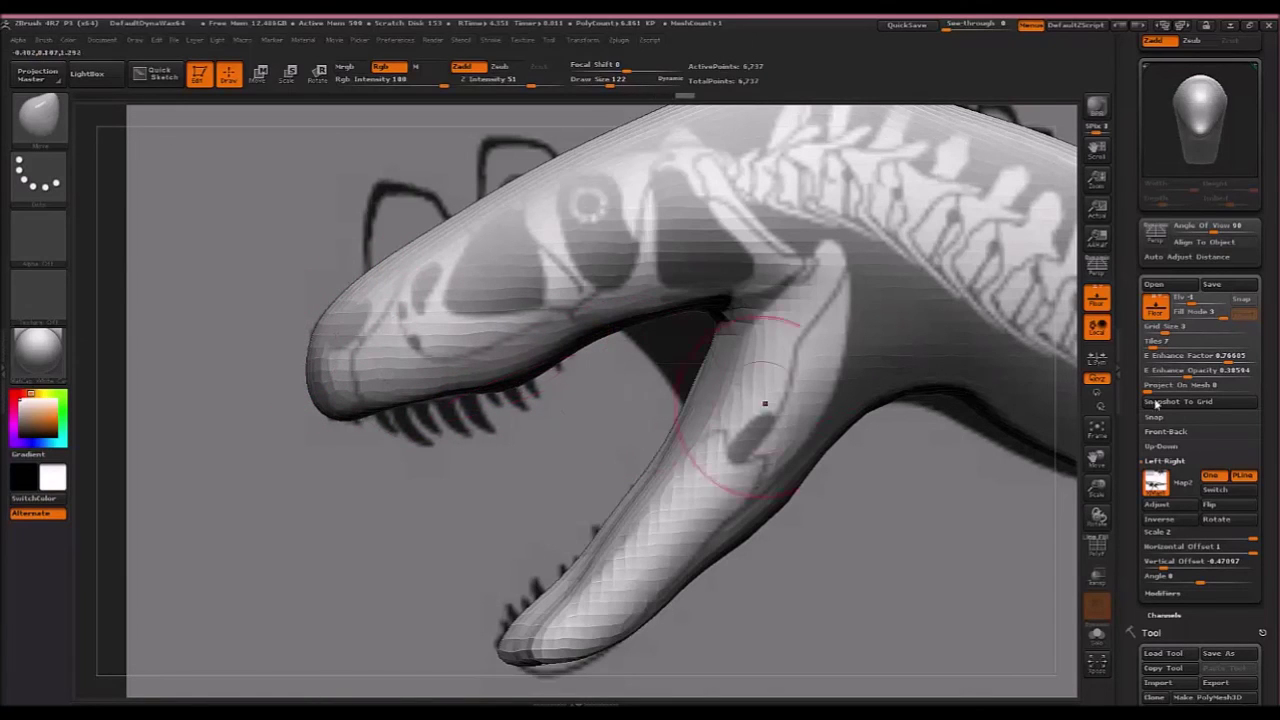
# - Set the floor's E Enhance Factor to 1 and E Enhance Opacity to 0.95613, and push the lower jaw's underside in to the reference
pyautogui.moveTo(1205, 374); pyautogui.dragTo(1252, 370)
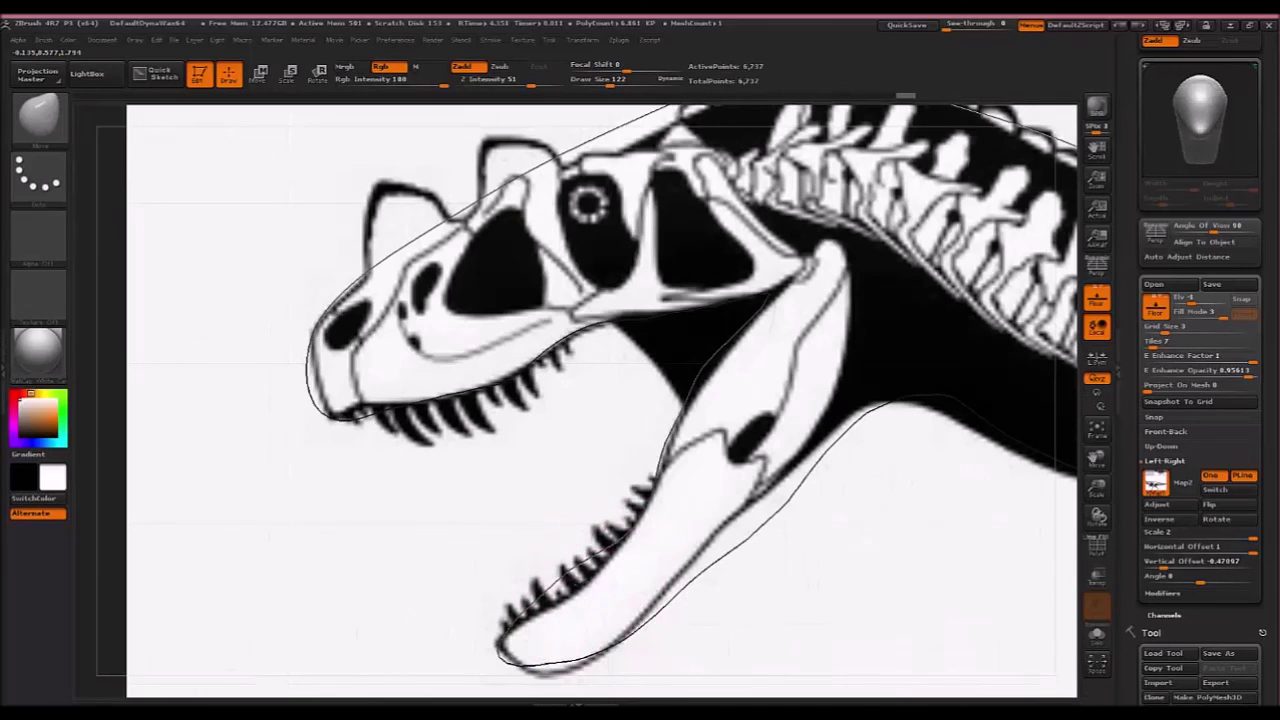
pyautogui.keyDown('alt'); pyautogui.moveTo(646, 659); pyautogui.dragTo(705, 499); pyautogui.keyUp('alt')
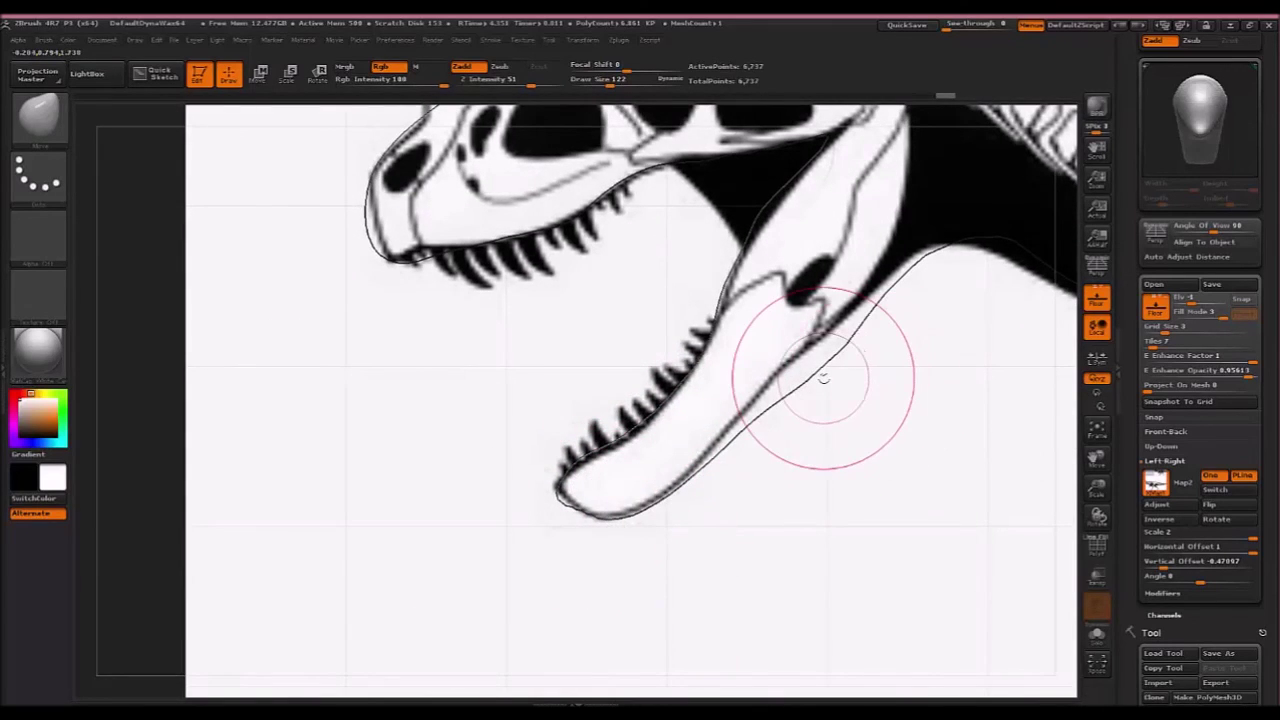
pyautogui.moveTo(836, 364); pyautogui.dragTo(827, 348)
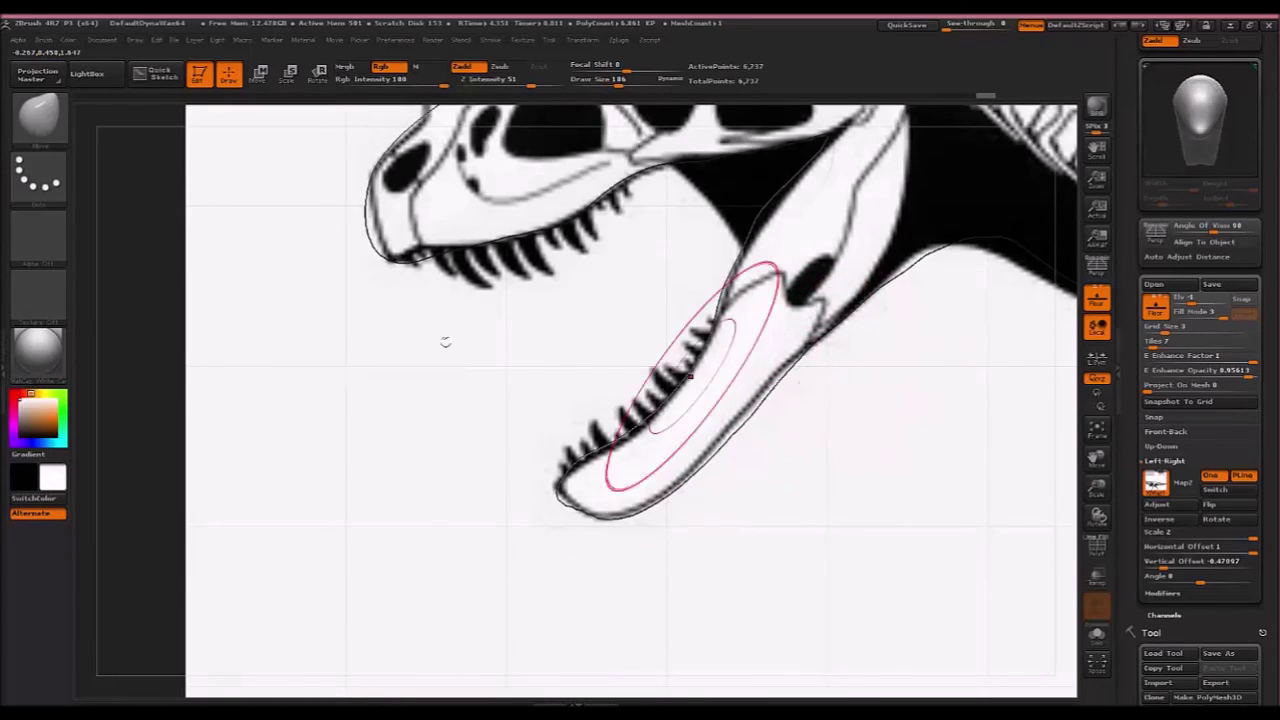
# - Enlarge the Move brush and push the top of the skull down to the reference outline above the eye and snout
pyautogui.keyDown('alt'); pyautogui.moveTo(752, 311); pyautogui.dragTo(515, 475, button='right'); pyautogui.keyUp('alt')
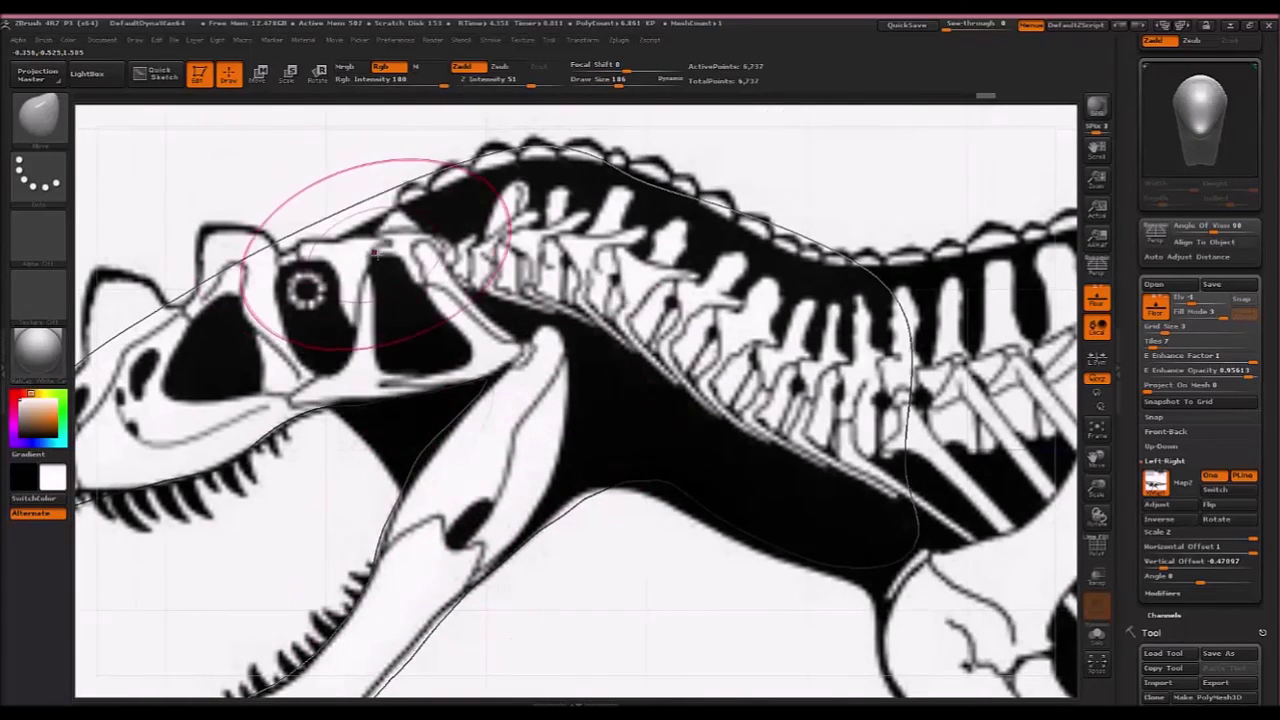
pyautogui.press(']')
pyautogui.press(']')
pyautogui.press(']')
pyautogui.press(']')
pyautogui.moveTo(369, 175)
pyautogui.mouseDown()
pyautogui.moveTo(335, 224)
pyautogui.moveTo(384, 205)
pyautogui.mouseUp()
pyautogui.moveTo(188, 297); pyautogui.dragTo(176, 306)
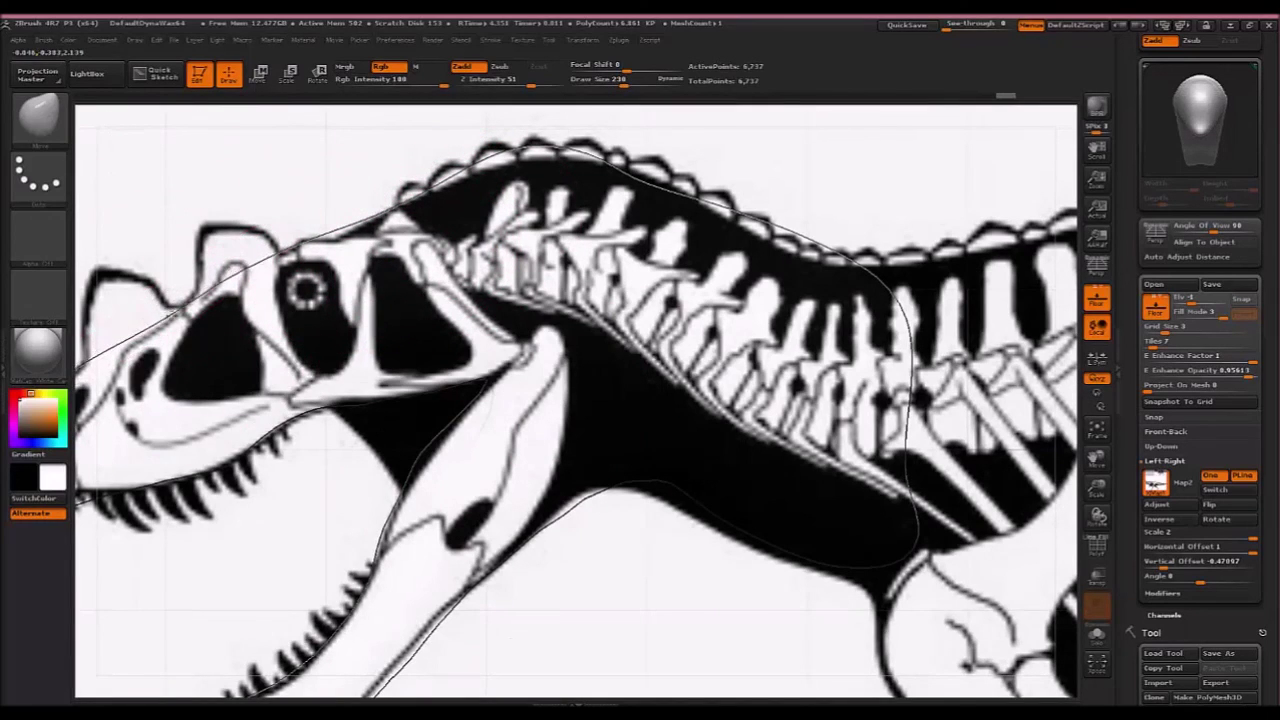
pyautogui.moveTo(323, 283); pyautogui.dragTo(323, 283)
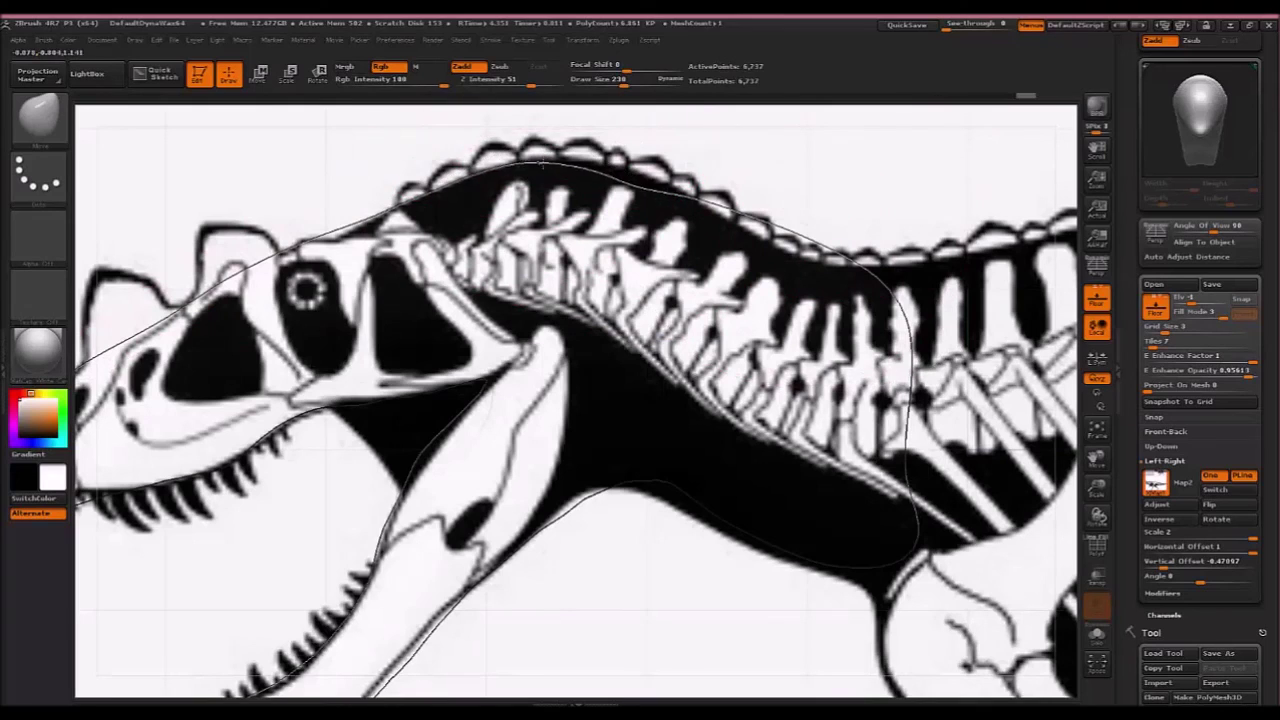
# - Push down and smooth the upper outline of the neck so it follows the reference back
pyautogui.moveTo(542, 163); pyautogui.dragTo(566, 168)
pyautogui.moveTo(668, 188)
pyautogui.keyDown('shift'); pyautogui.mouseDown()
pyautogui.moveTo(755, 242)
pyautogui.moveTo(766, 232)
pyautogui.mouseUp(); pyautogui.keyUp('shift')
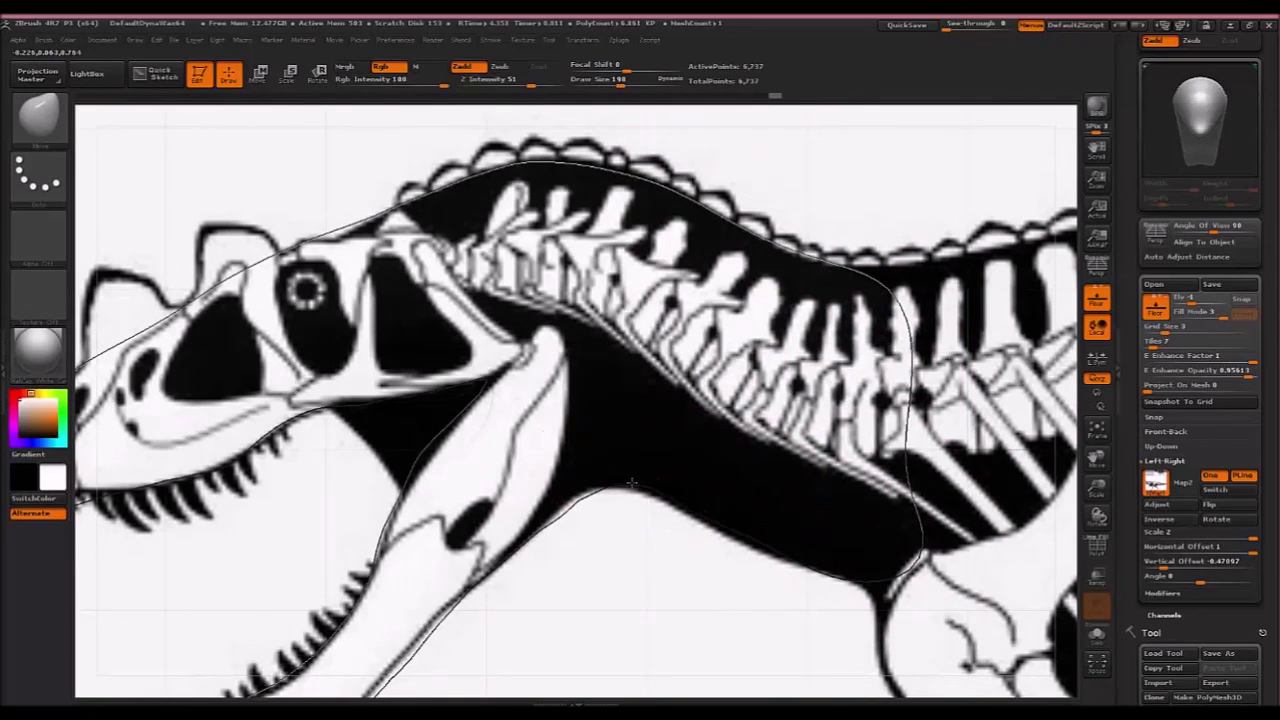
pyautogui.press('shift')
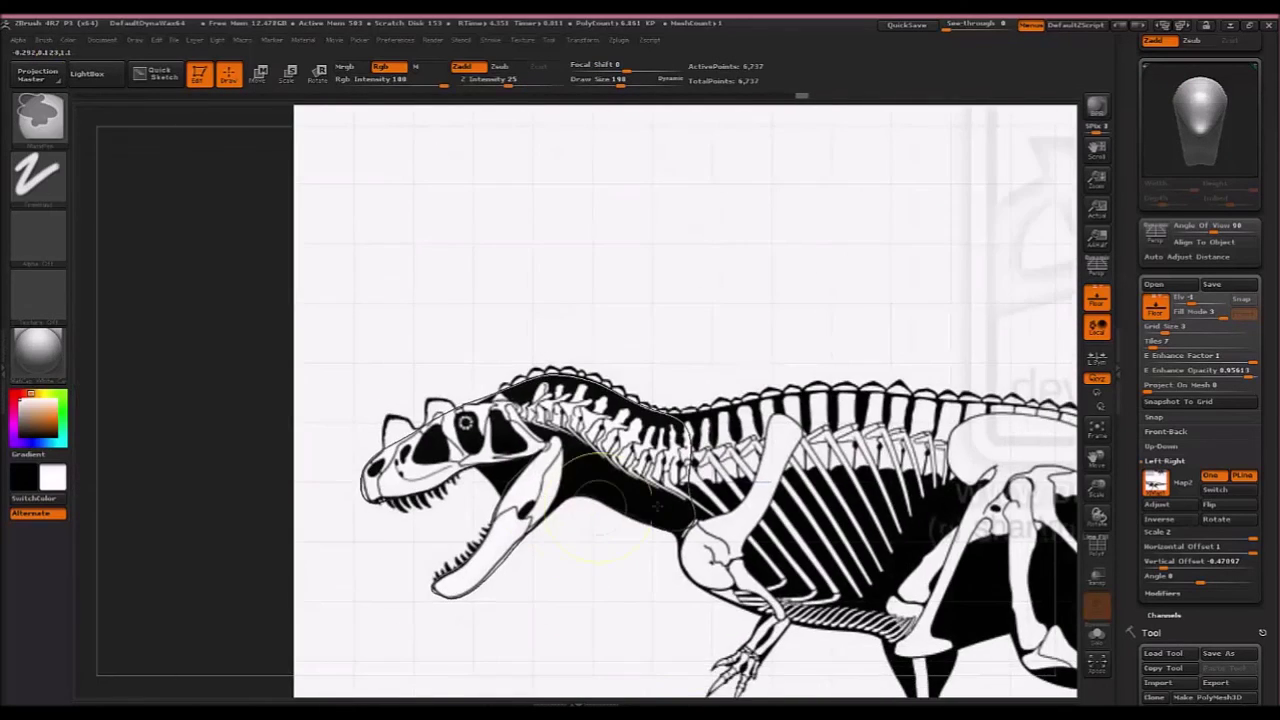